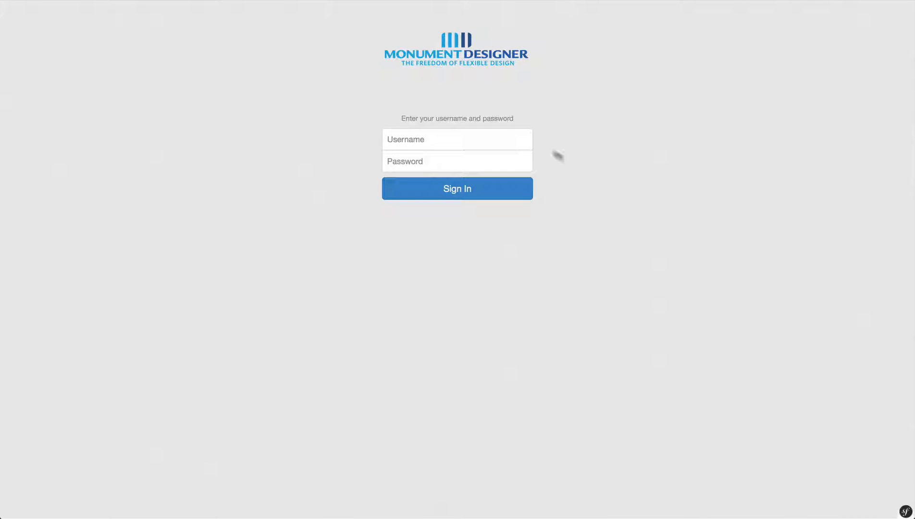
- Sign in with the account username and password to reach the Your Designs list
left_click(503, 135)
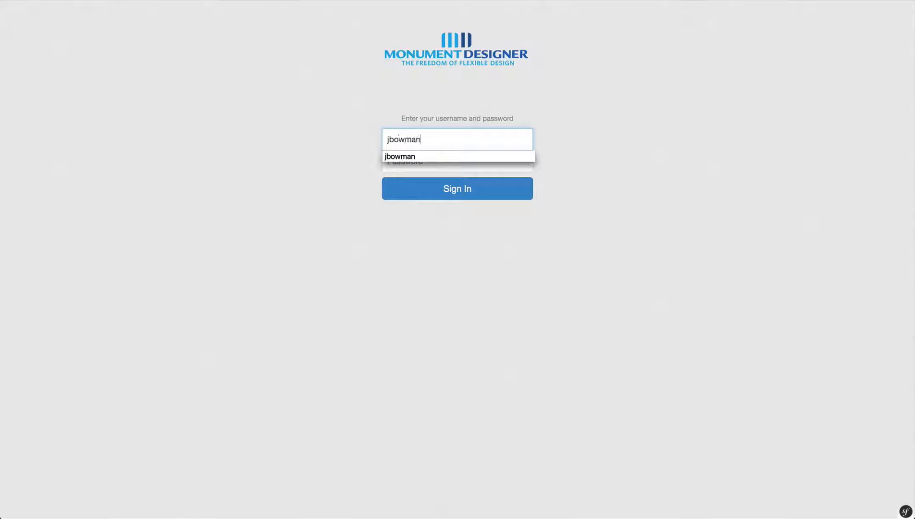
key("Tab")
type("*********")
key("Return")
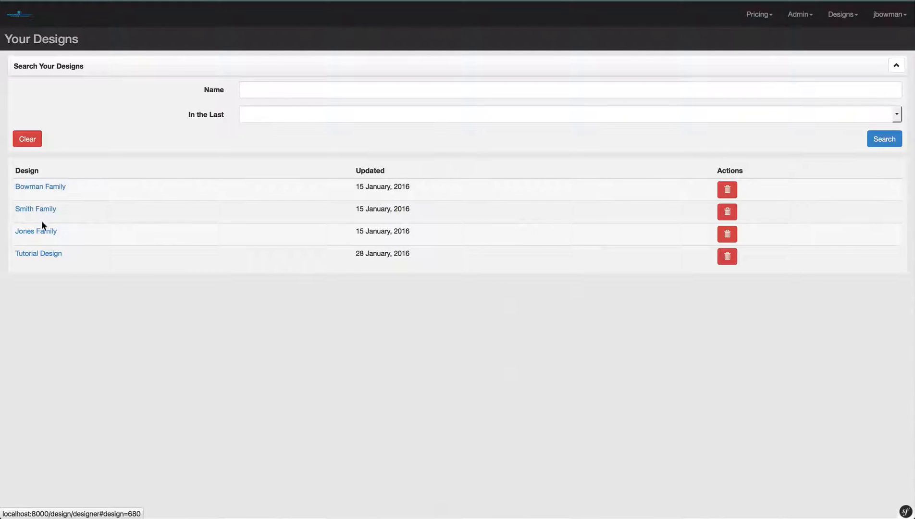
- Open Tutorial Design from Your Designs and show the Designs menu
left_click(56, 256)
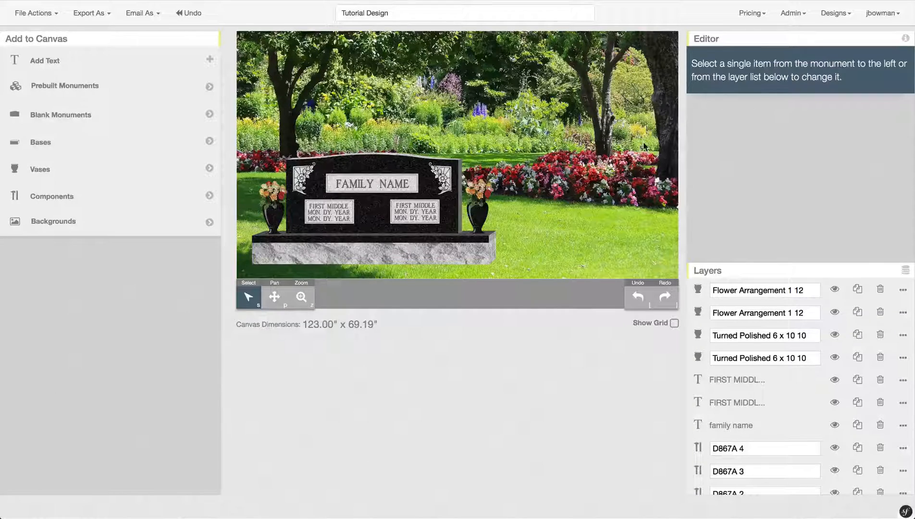
left_click(837, 16)
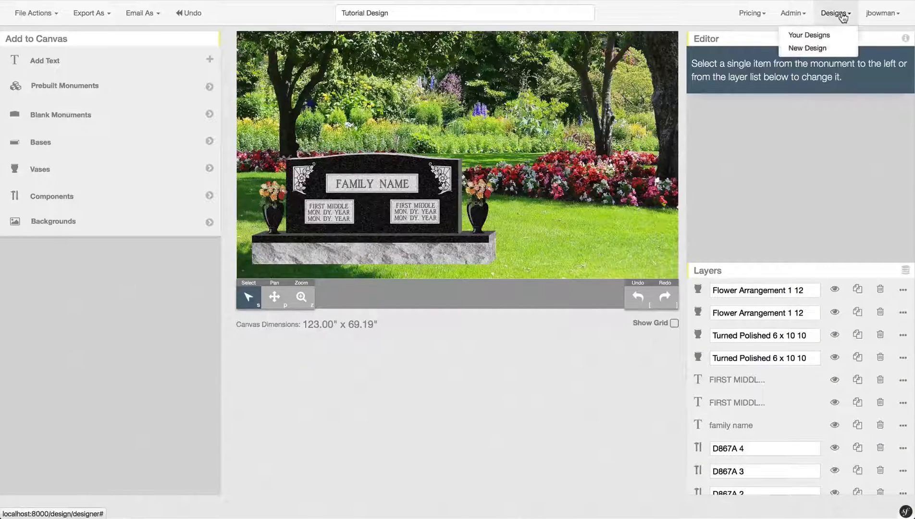
- Create a new blank Untitled Design with a 180.00" x 101.25" canvas
left_click(842, 48)
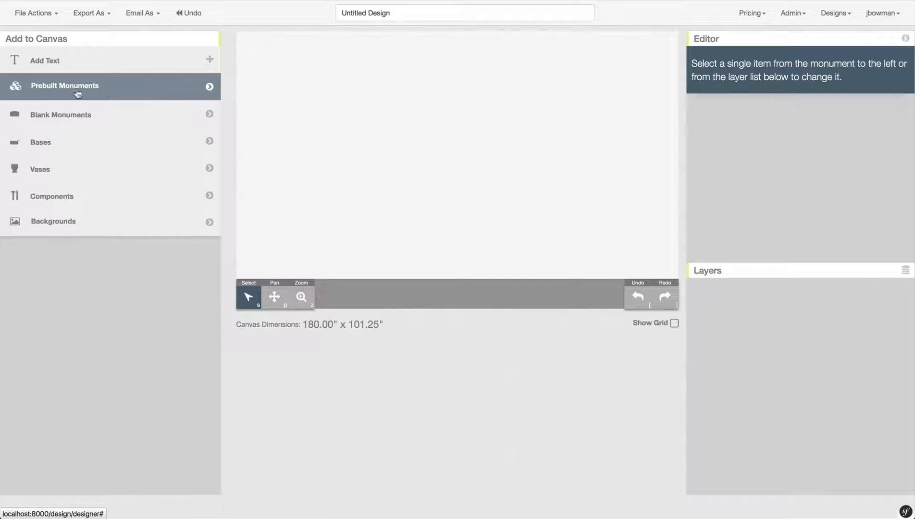
- Open the Ties That Bind prebuilt monument collection and scroll through it
left_click(127, 90)
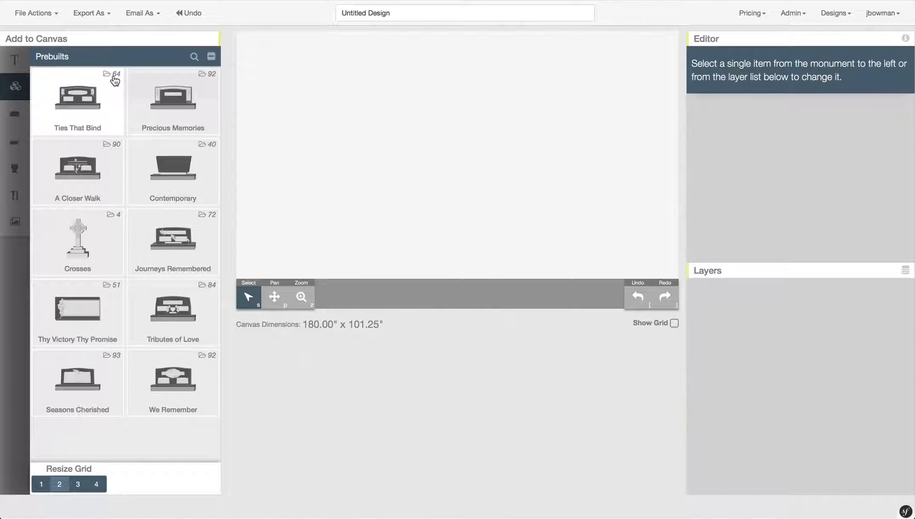
left_click(78, 96)
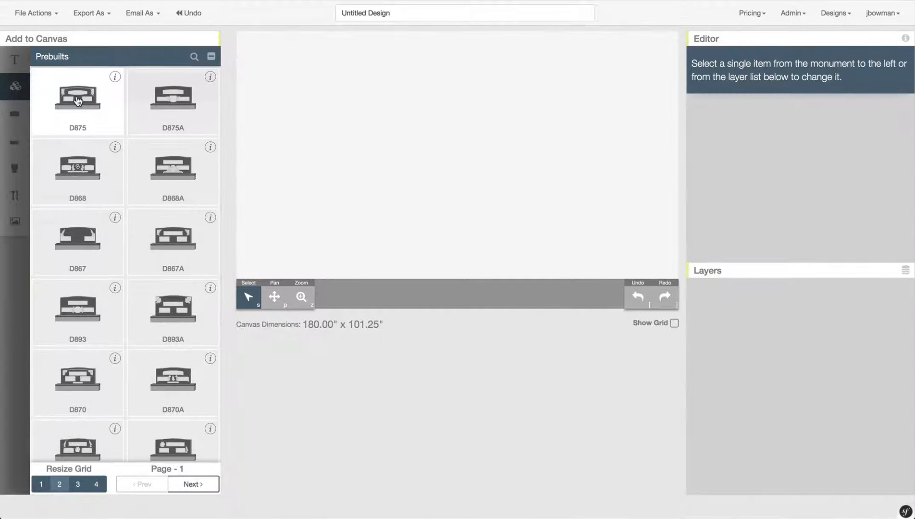
scroll(77, 100, "down", 8)
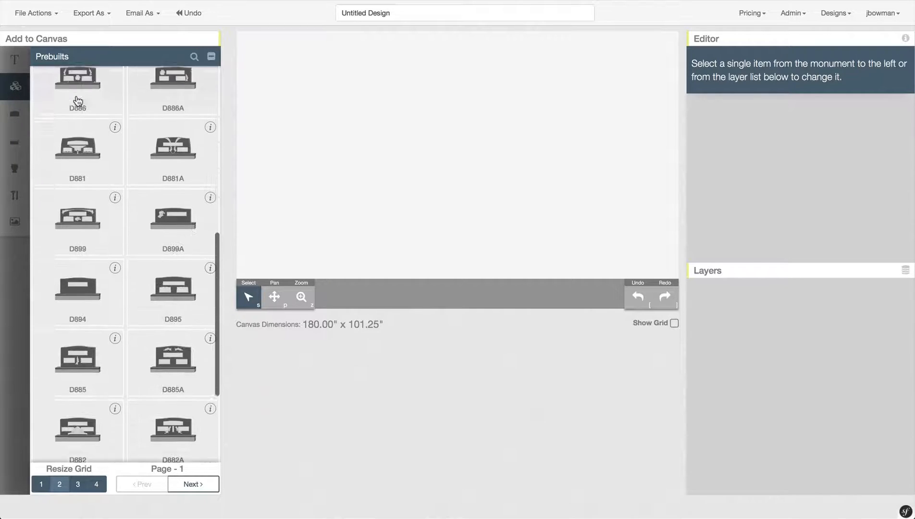
scroll(78, 100, "down", 3)
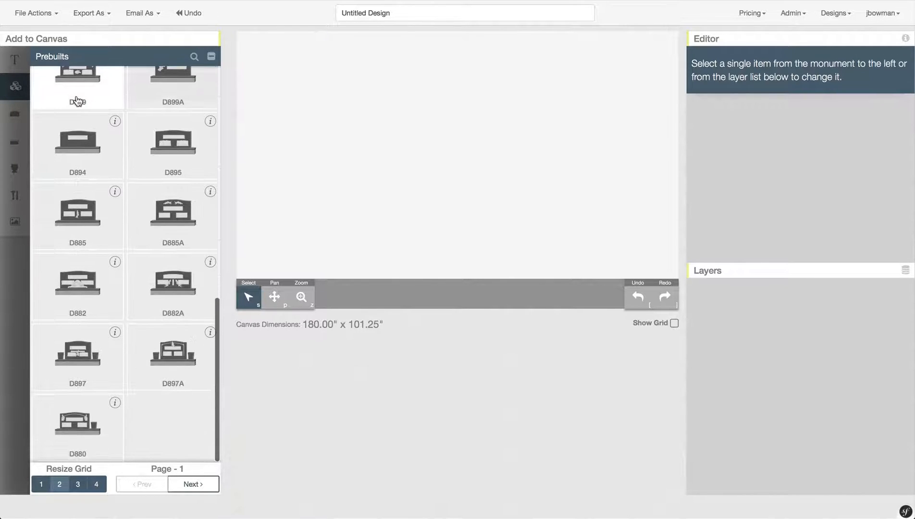
scroll(77, 100, "up", 3)
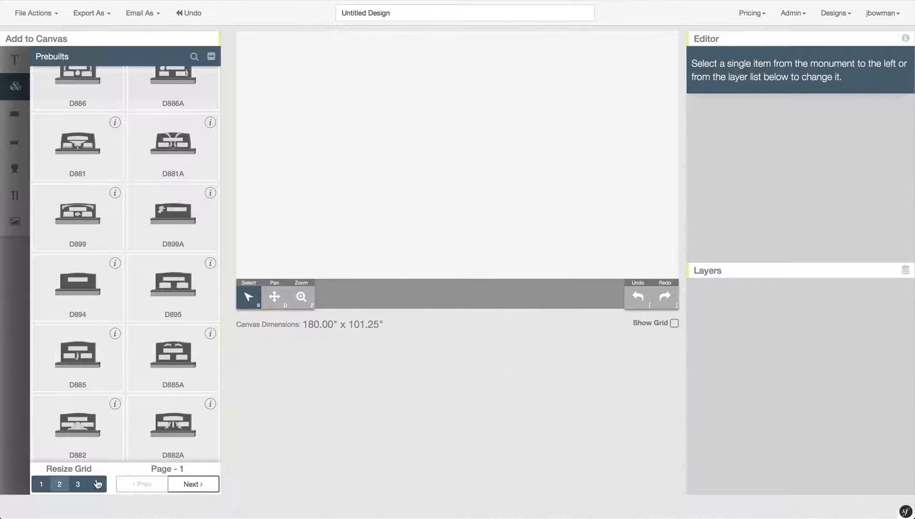
- Try the 1, 2 and 3 column grid sizes, settling on one large column
left_click(42, 486)
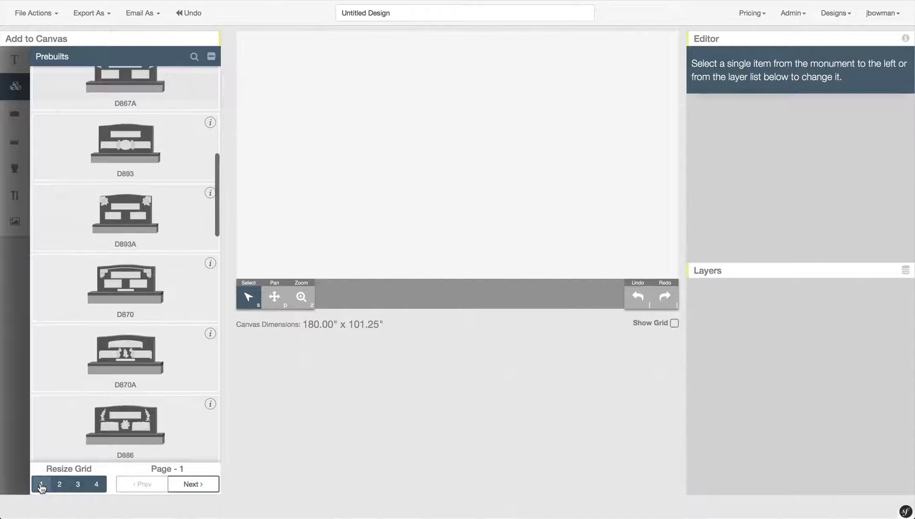
scroll(106, 321, "up", 8)
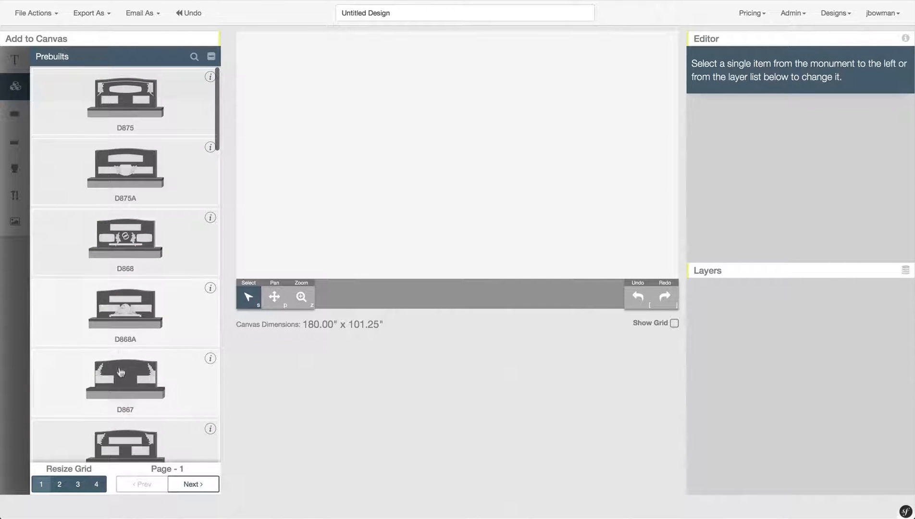
scroll(129, 337, "down", 3)
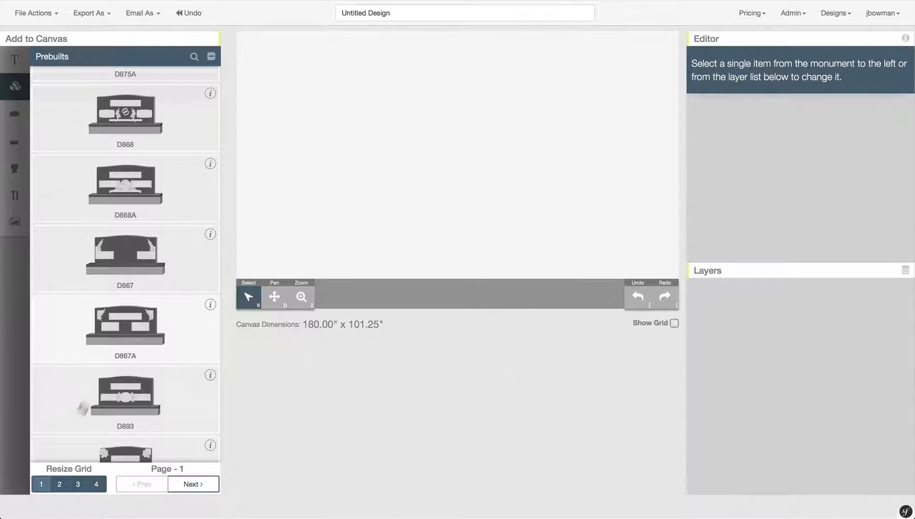
left_click(59, 484)
left_click(81, 487)
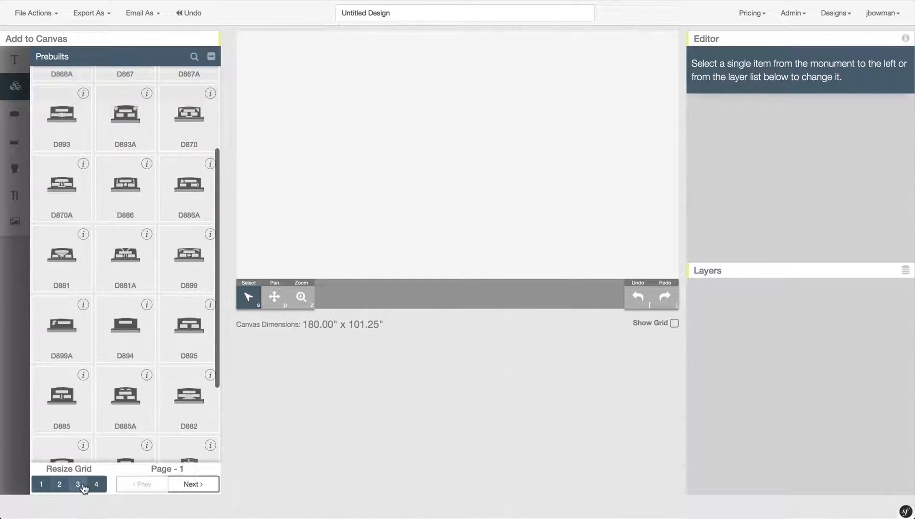
scroll(124, 274, "up", 3)
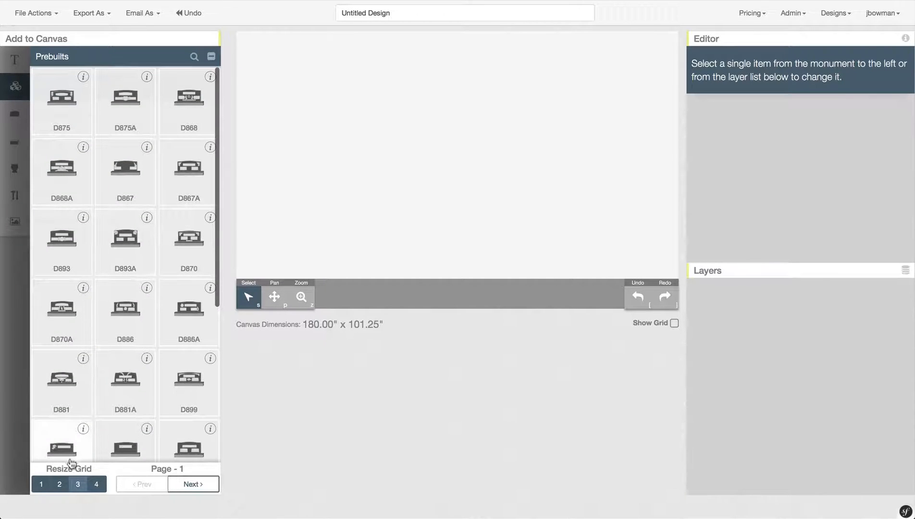
left_click(59, 485)
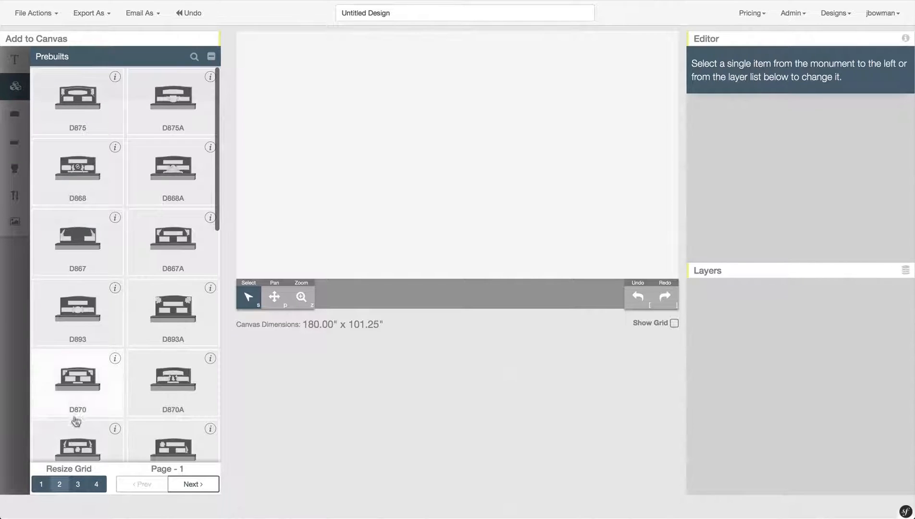
left_click(41, 484)
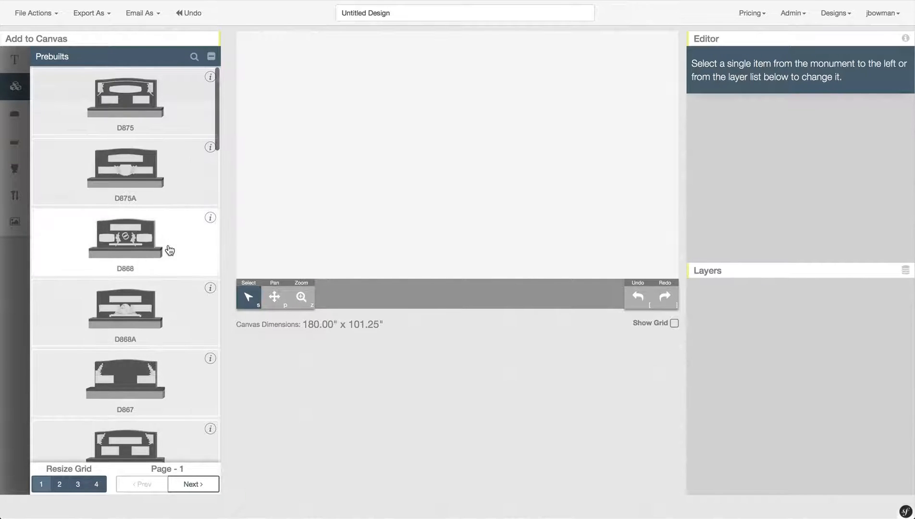
scroll(170, 251, "down", 4)
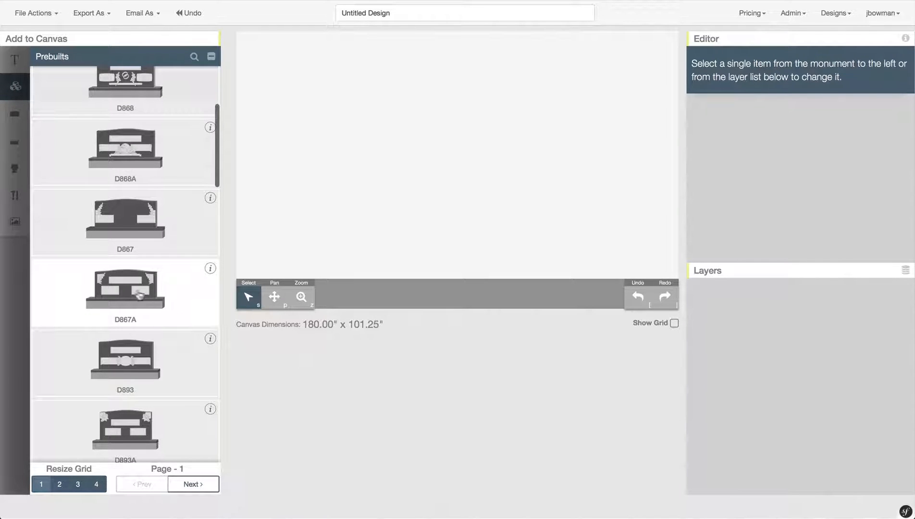
- Check D867A's tags, then drag the D867A monument onto the blank canvas
left_click(210, 270)
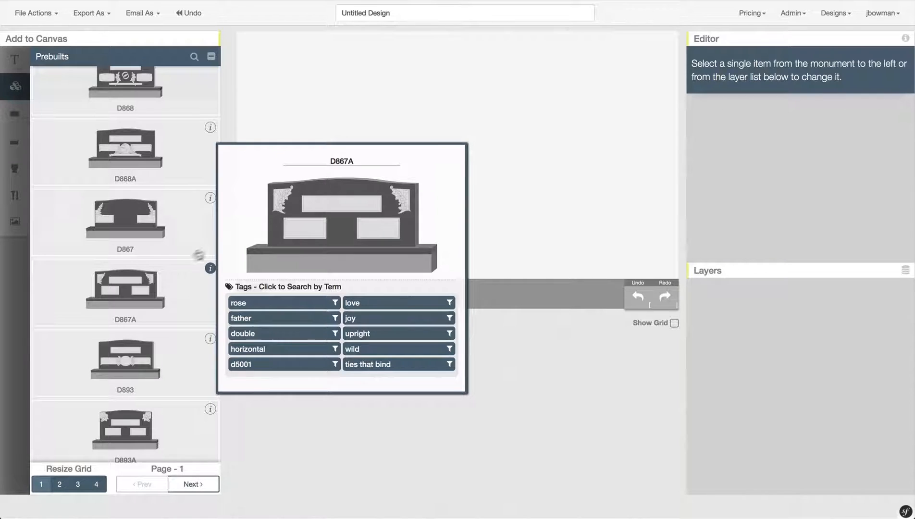
left_click_drag(121, 291, 363, 109)
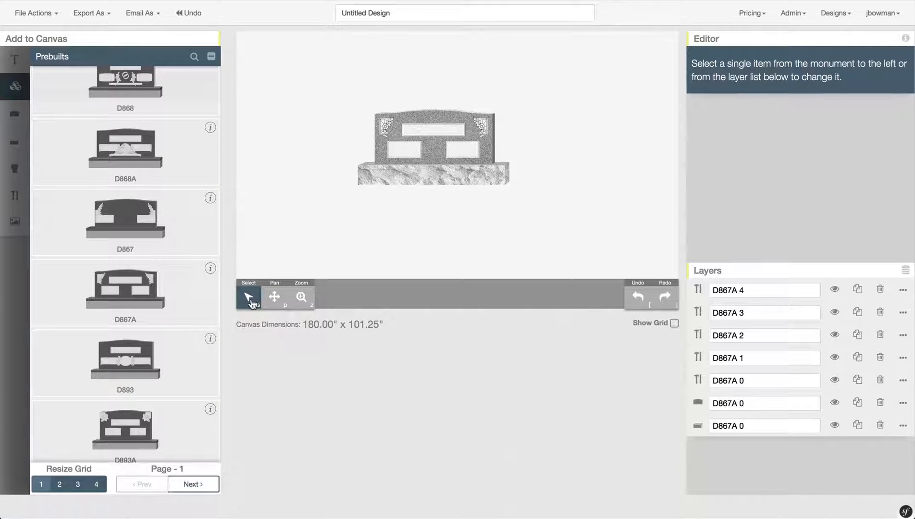
- Select the three inscription panels and the base of D867A in turn
left_click(408, 152)
left_click(442, 130)
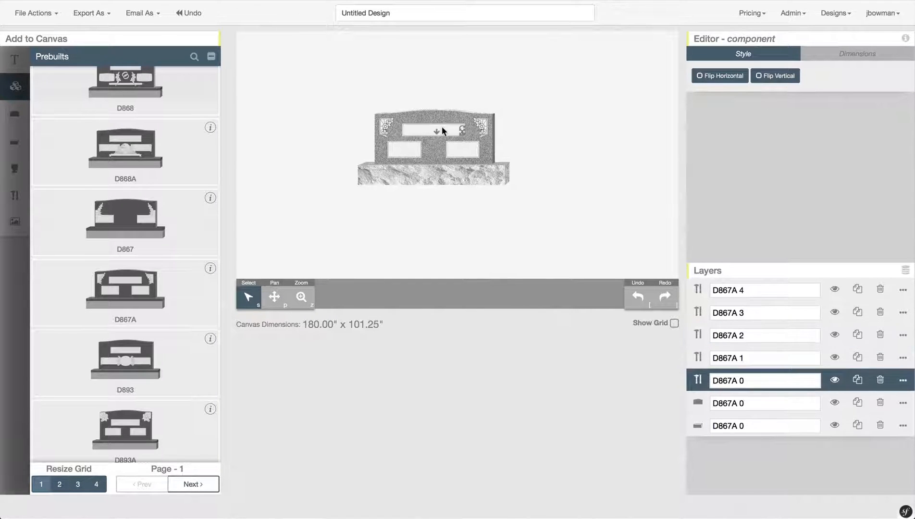
left_click(461, 152)
left_click(425, 174)
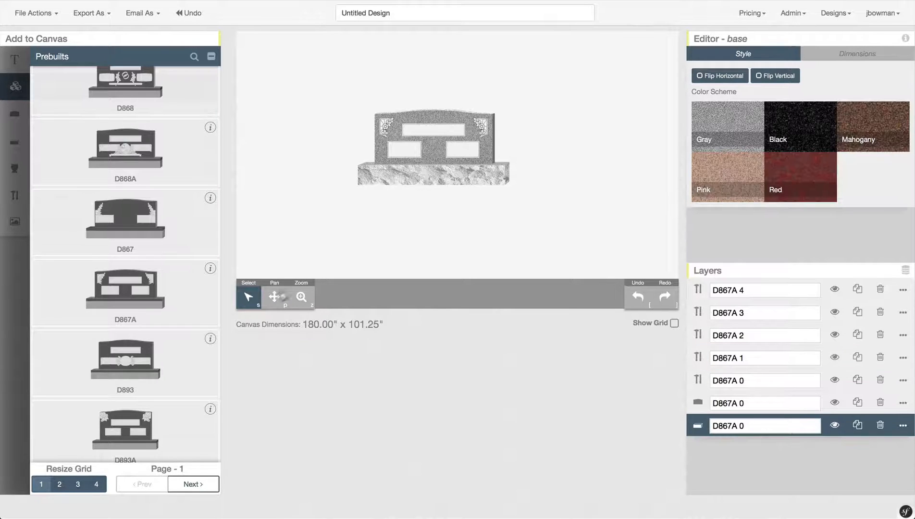
- Pan and zoom the view so the monument fills the canvas closely
left_click(274, 297)
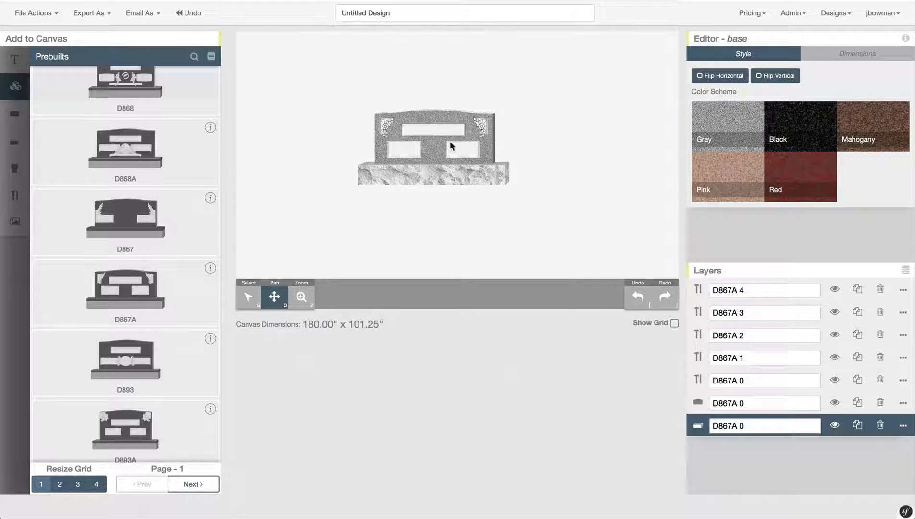
mouse_move(452, 145)
left_mouse_down()
mouse_move(441, 135)
mouse_move(417, 141)
mouse_move(432, 172)
mouse_move(475, 167)
mouse_move(492, 134)
mouse_move(454, 129)
mouse_move(433, 145)
mouse_move(464, 154)
left_mouse_up()
left_click(296, 308)
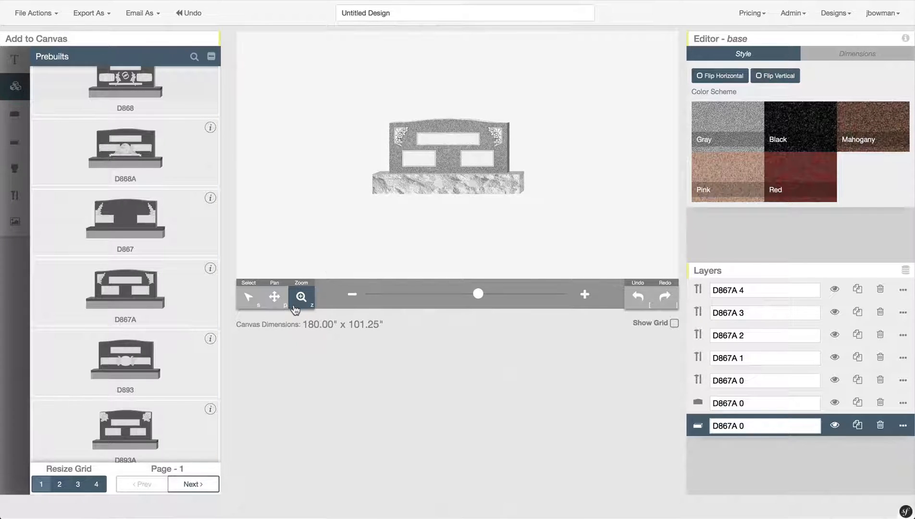
left_click(405, 137)
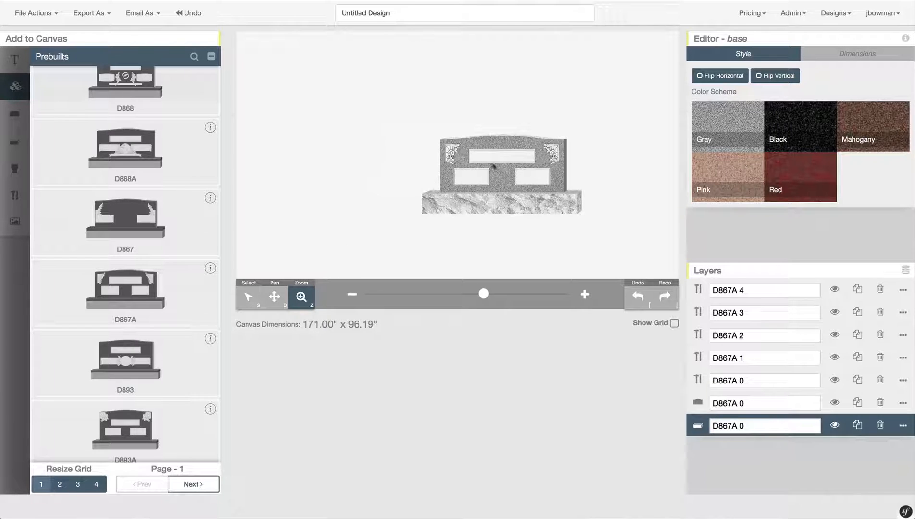
left_click(505, 170)
left_click(445, 174)
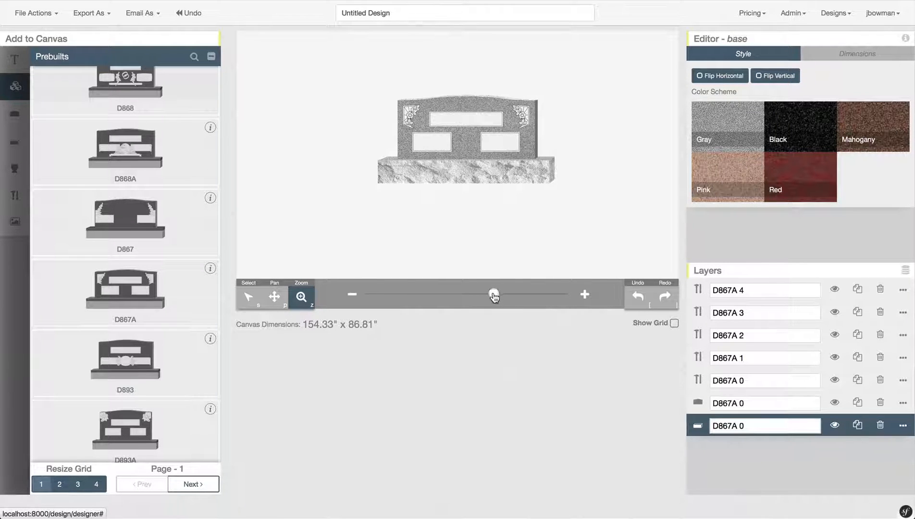
left_click_drag(493, 294, 466, 298)
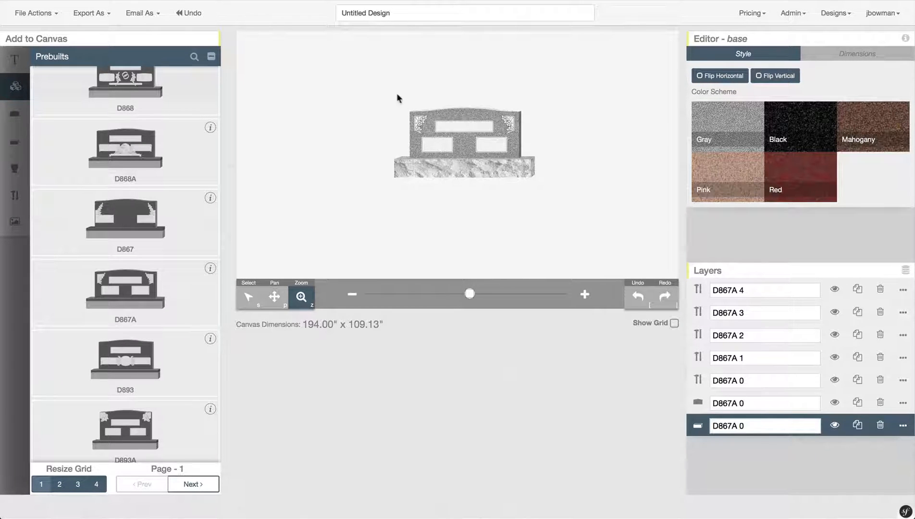
left_click_drag(388, 99, 540, 181)
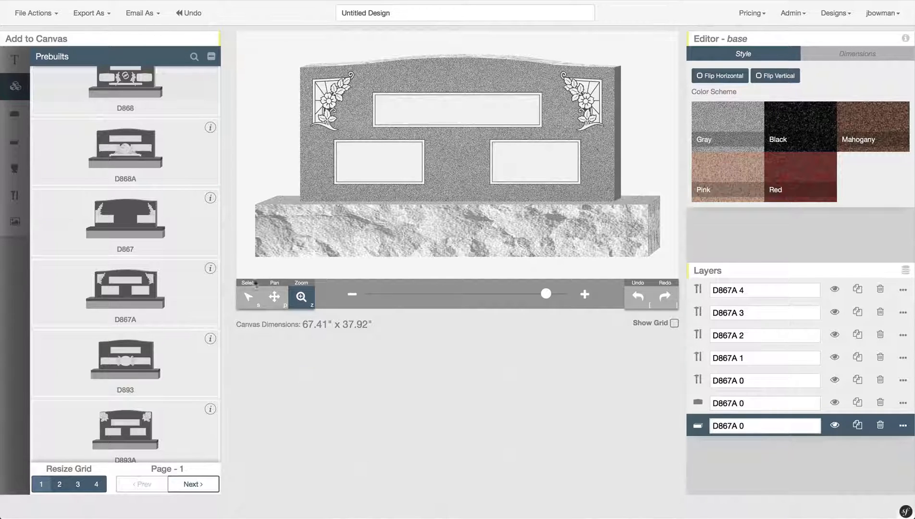
left_click(248, 299)
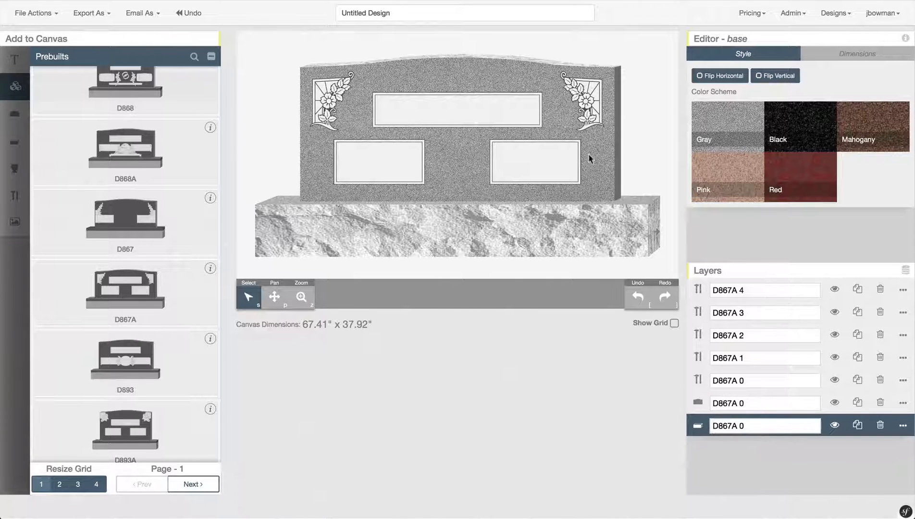
left_click(604, 167)
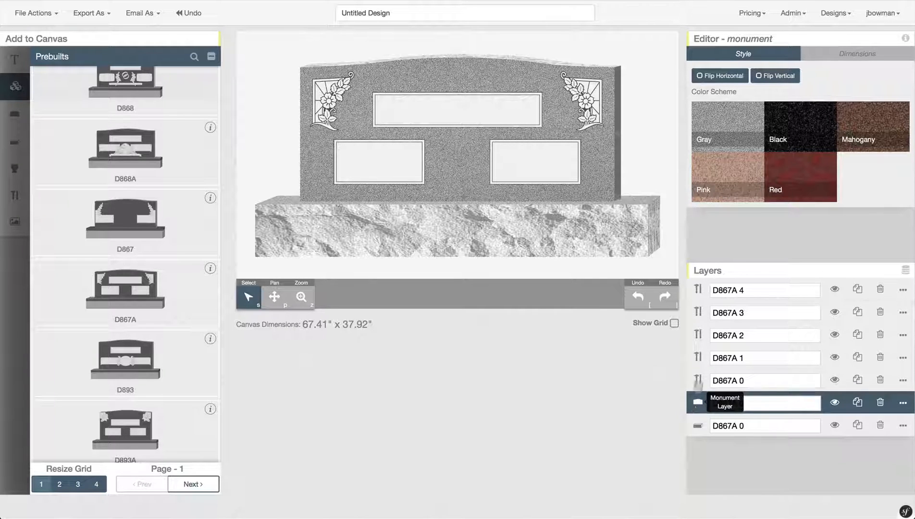
left_click(699, 290)
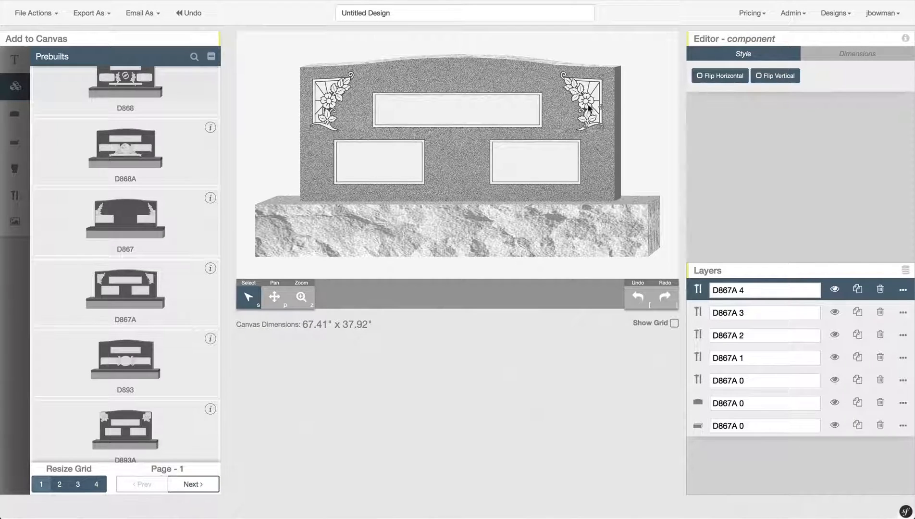
left_click(698, 313)
left_click(699, 335)
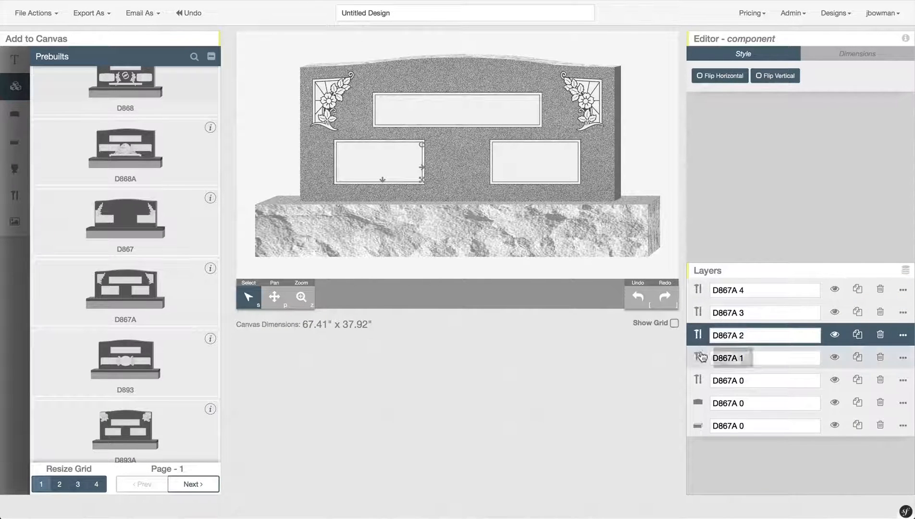
left_click(698, 357)
left_click(699, 289)
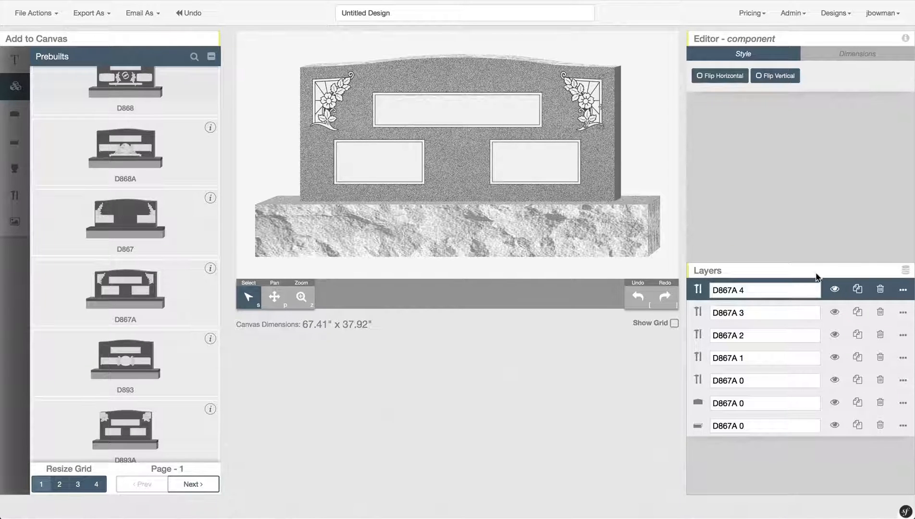
left_click(836, 289)
left_click(835, 290)
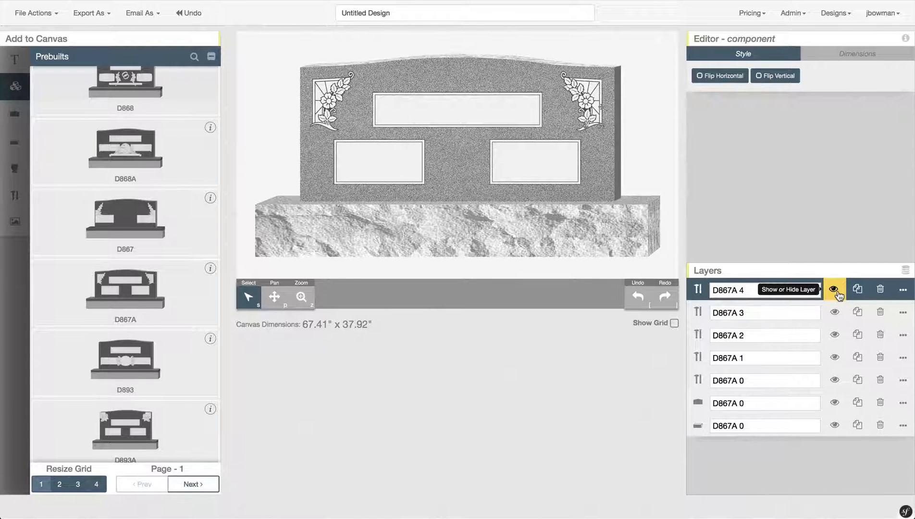
left_click(858, 290)
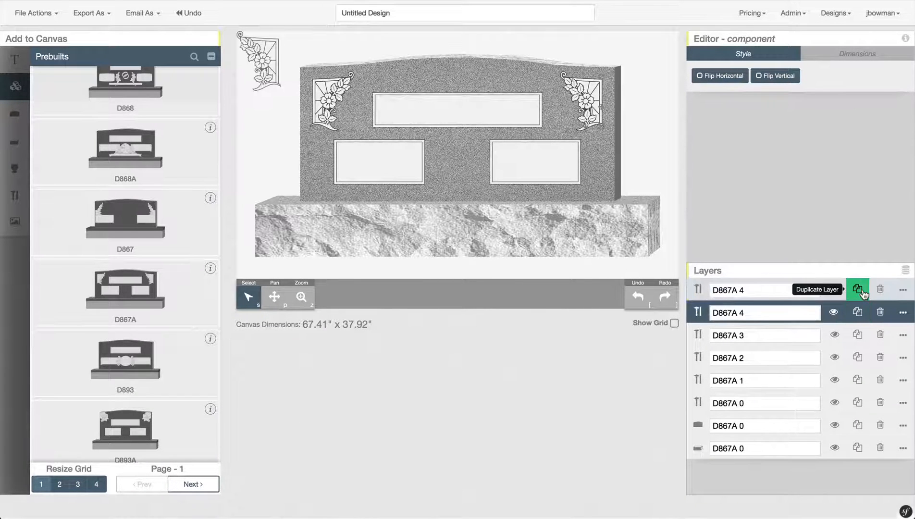
left_click(264, 47)
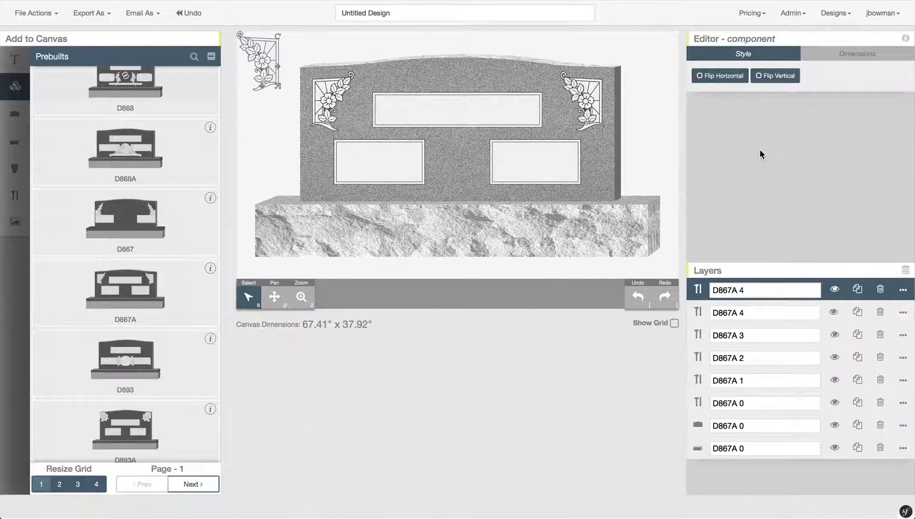
left_click(887, 294)
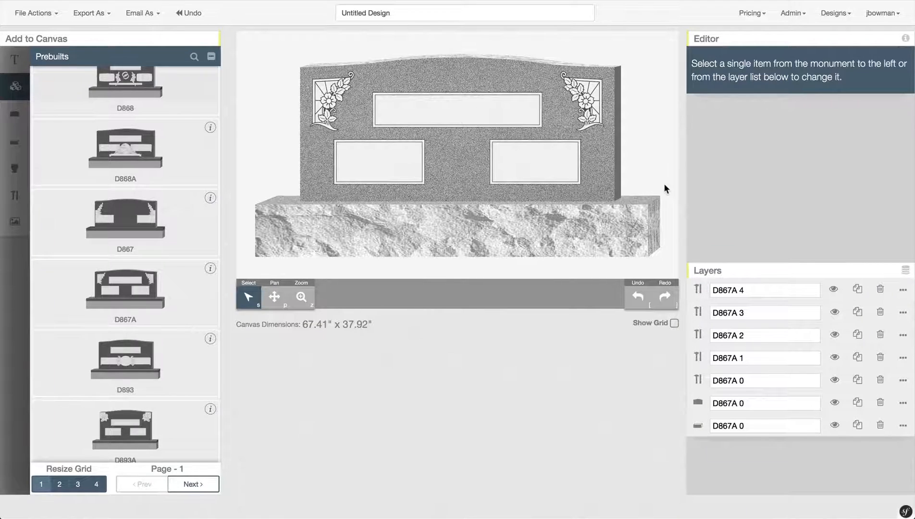
- Select the upright stone, left corner ornament, base and right corner ornament in turn
left_click(445, 147)
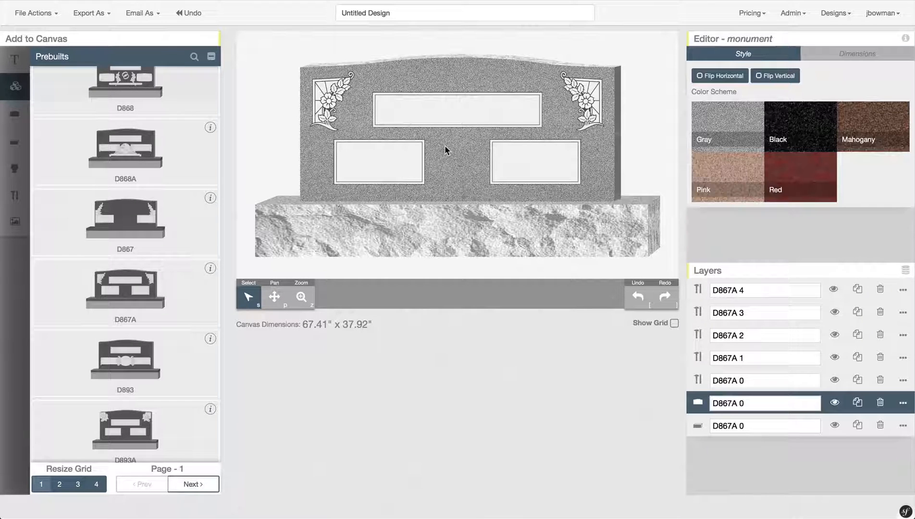
left_click(328, 99)
left_click(452, 71)
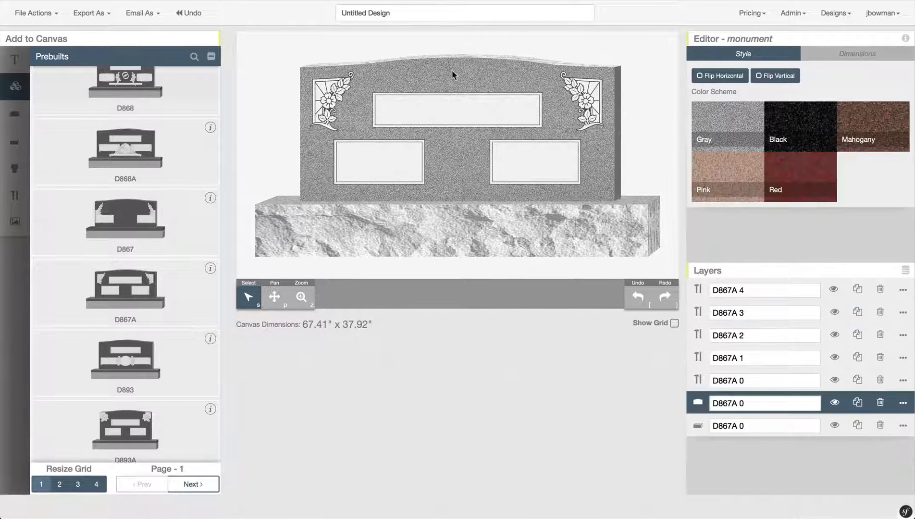
left_click(531, 222)
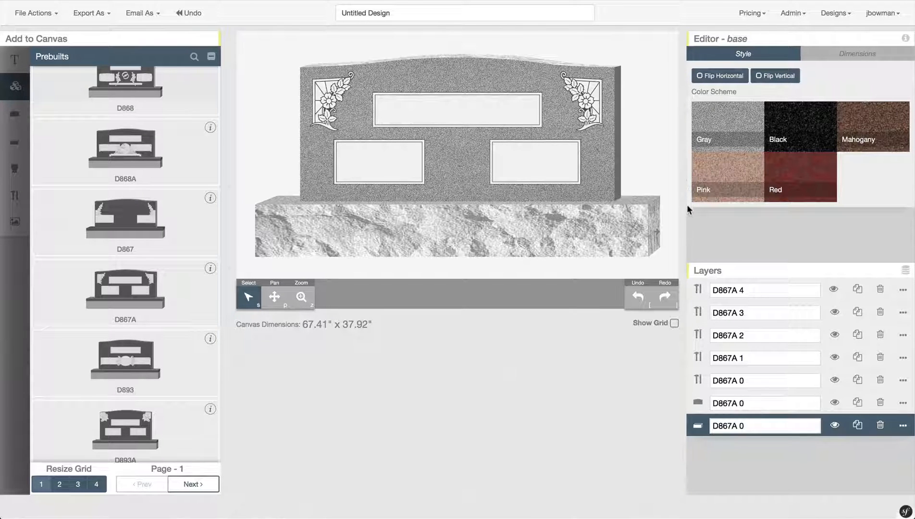
left_click(698, 290)
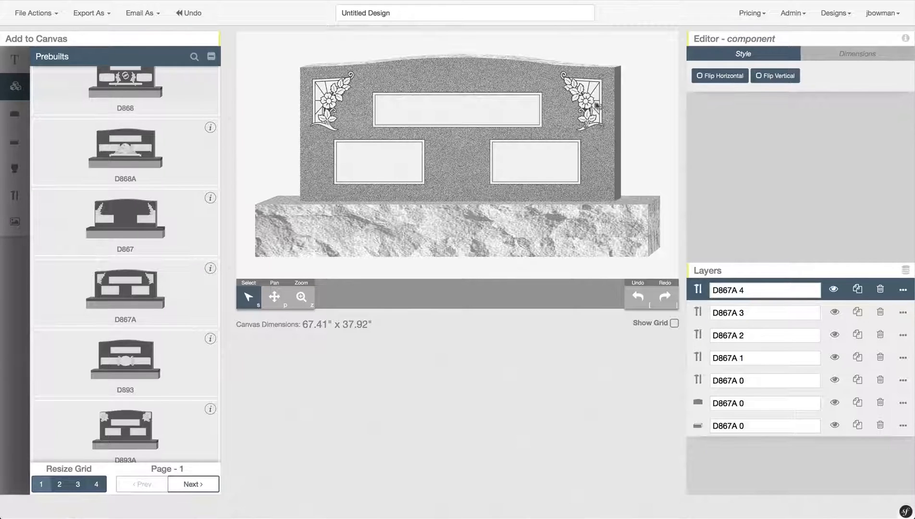
- Flip the right rose ornament horizontally and vertically and back, then select the upright stone
left_click(730, 77)
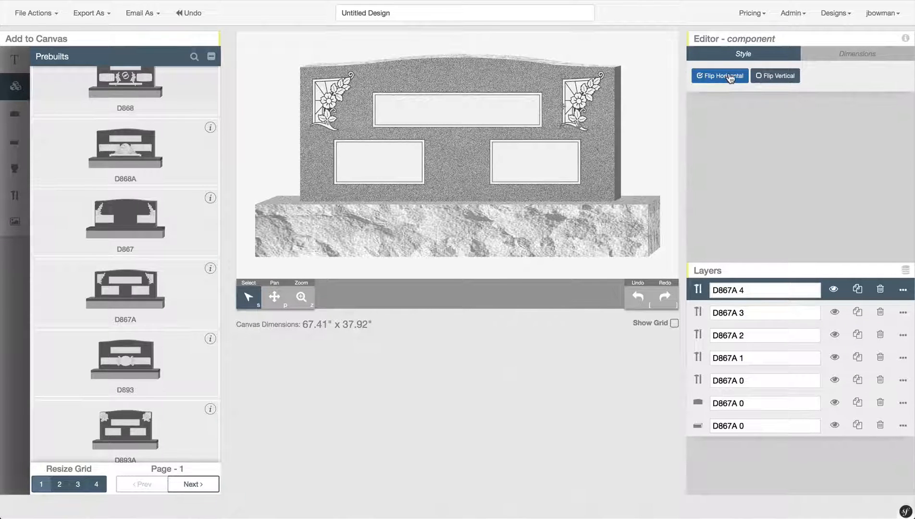
left_click(731, 77)
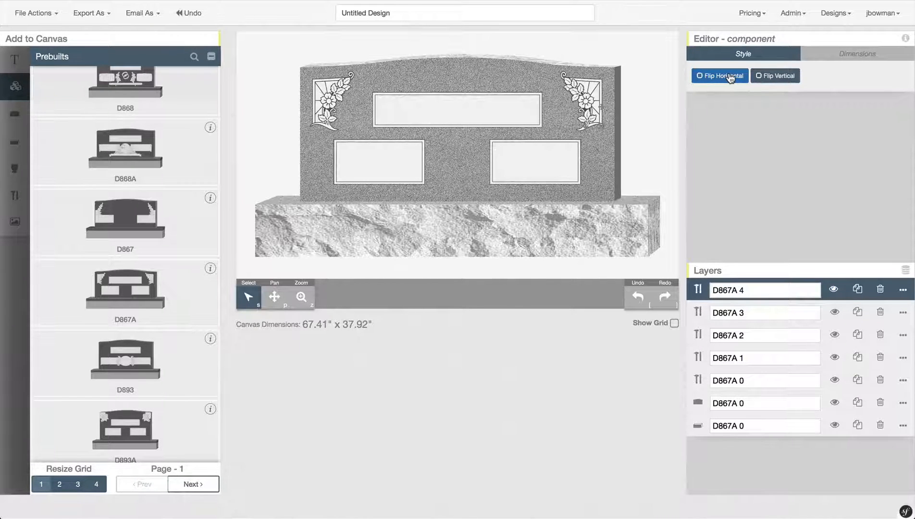
left_click(785, 79)
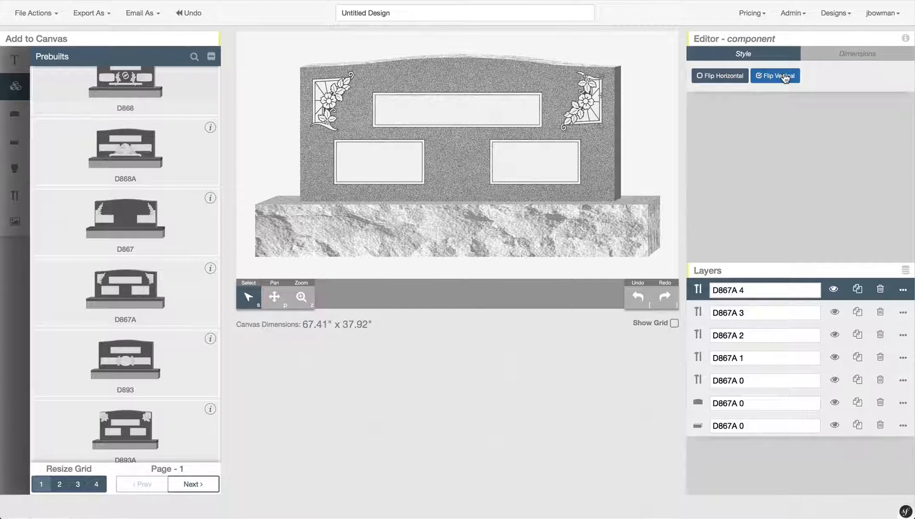
left_click(786, 79)
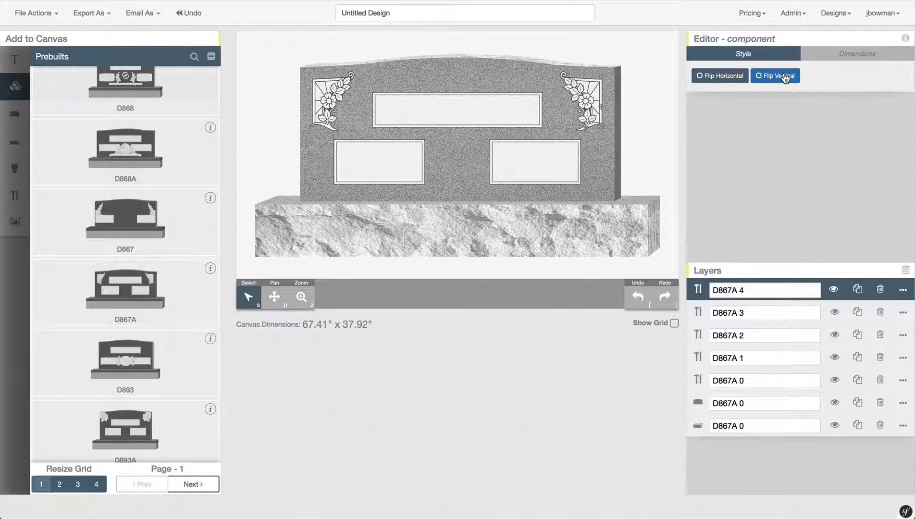
left_click(610, 170)
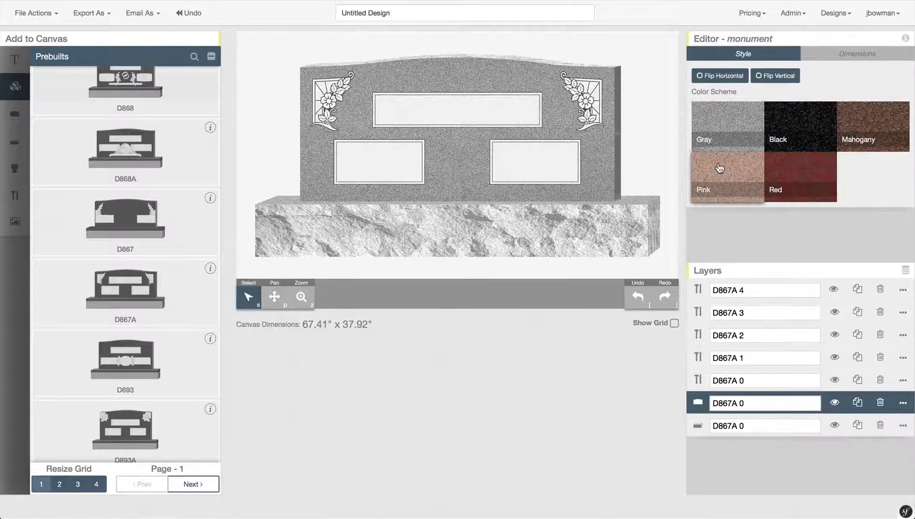
- Set the upright stone to Black, then Red granite, and select the right floral ornament
left_click(813, 126)
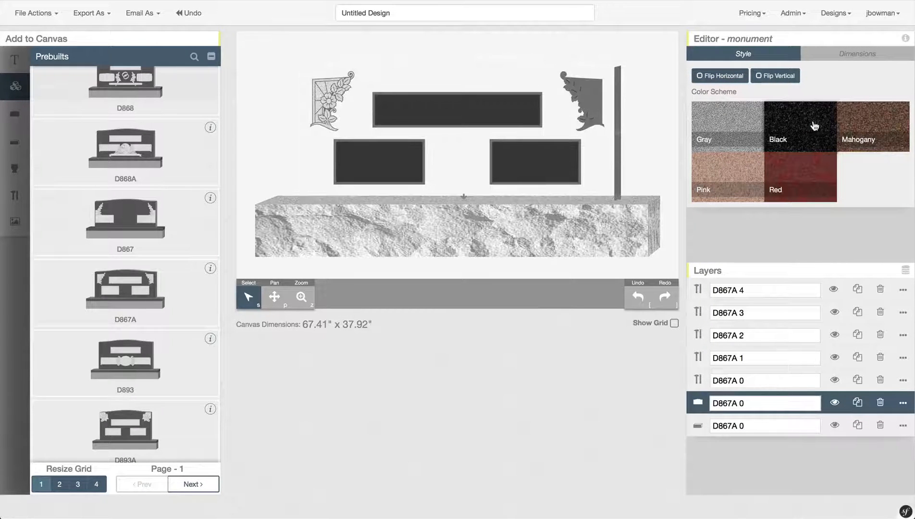
left_click(798, 174)
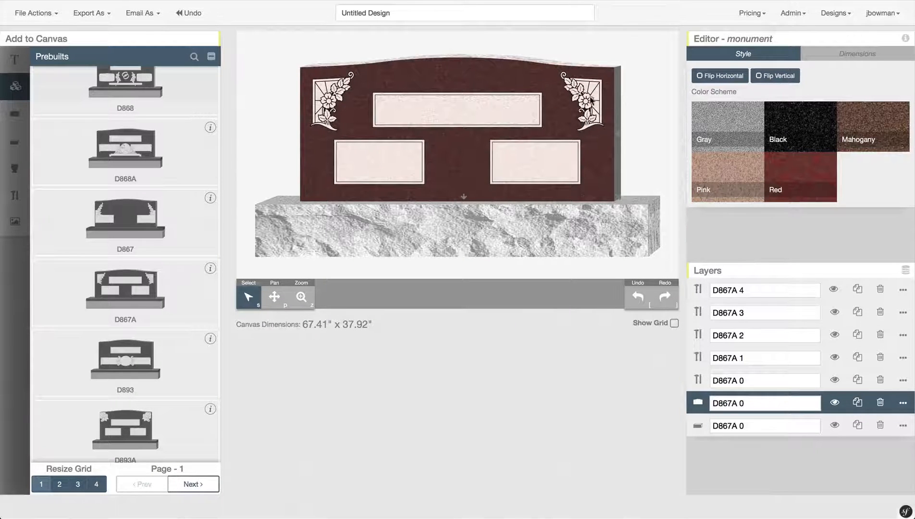
left_click(591, 99)
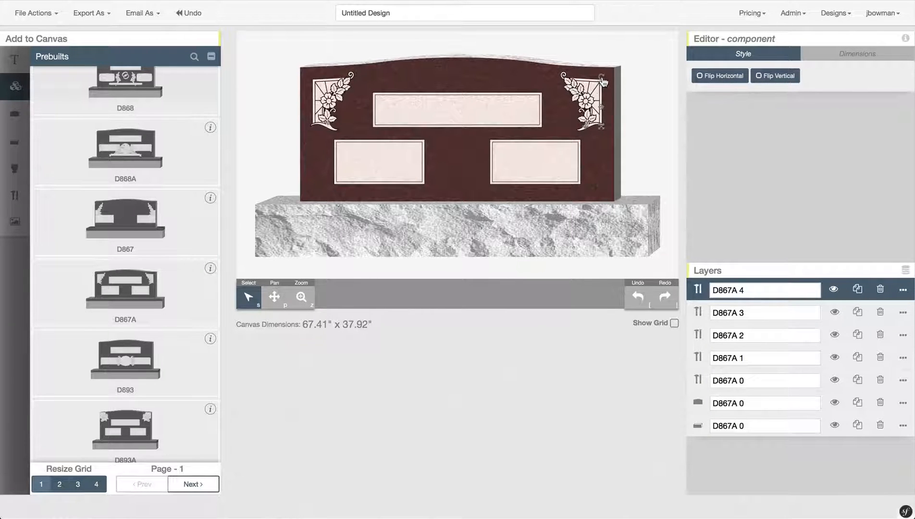
- Tilt the right floral corner ornament and move it to the stone's right edge
left_click_drag(604, 82, 623, 80)
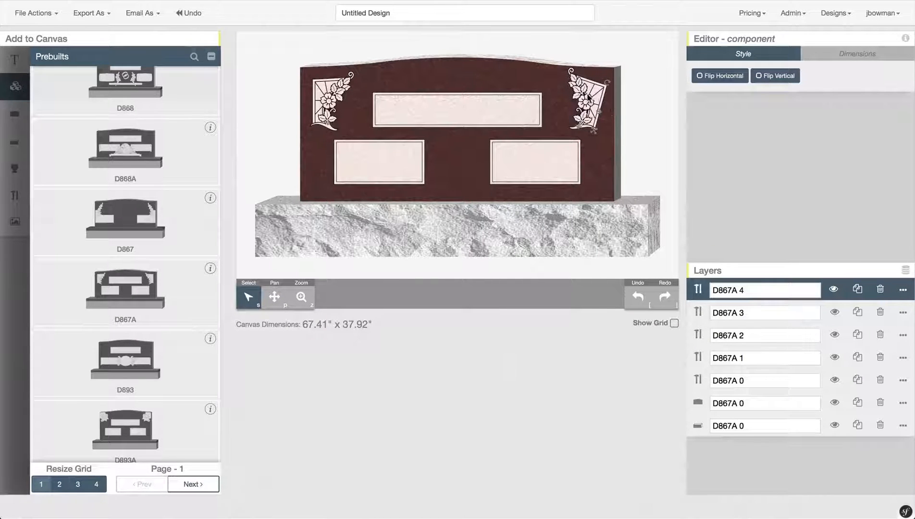
left_click_drag(591, 100, 566, 99)
left_click_drag(554, 113, 593, 116)
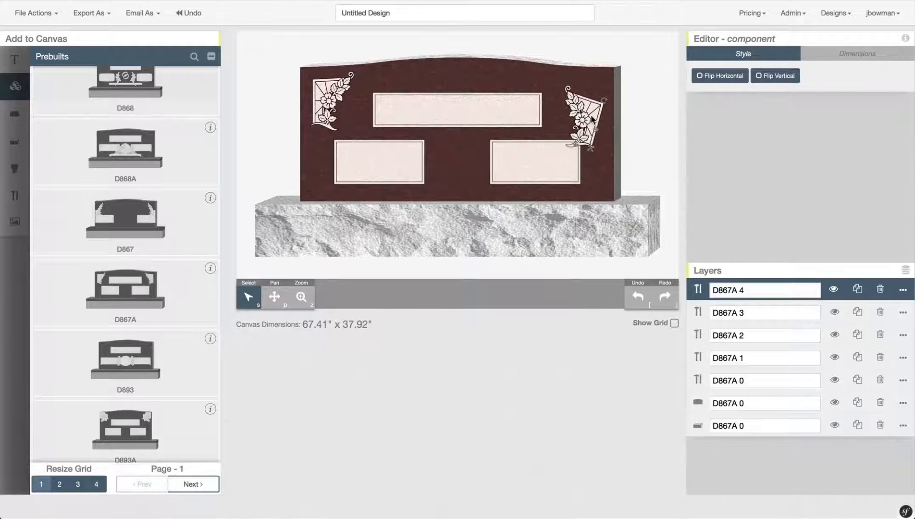
- Shift the panels, tablet and left ornament, dropping the lower-right panel onto the base and enlarging it
left_click_drag(478, 110, 478, 83)
left_click_drag(396, 150, 349, 152)
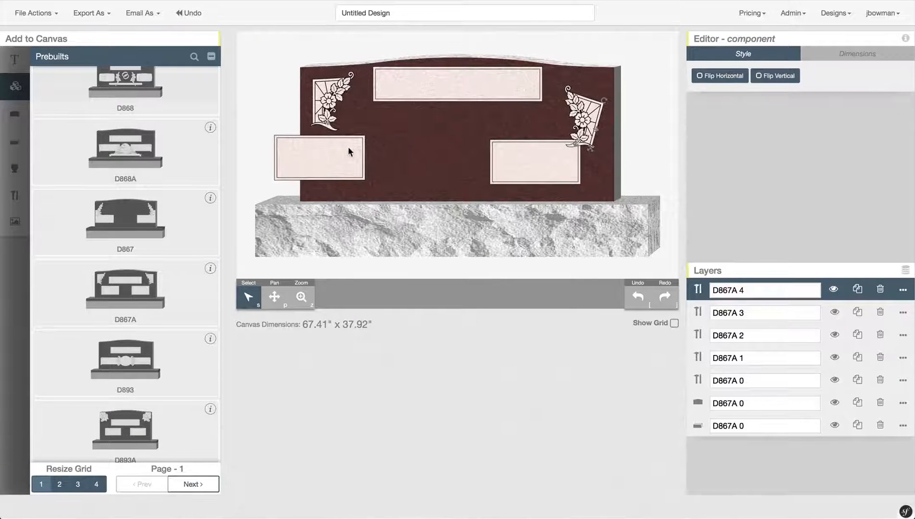
left_click_drag(322, 90, 340, 56)
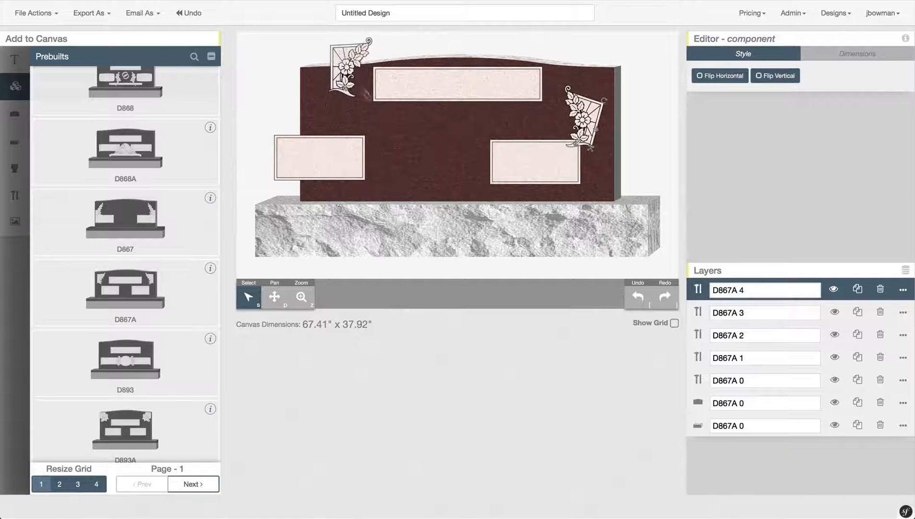
left_click_drag(431, 152, 461, 139)
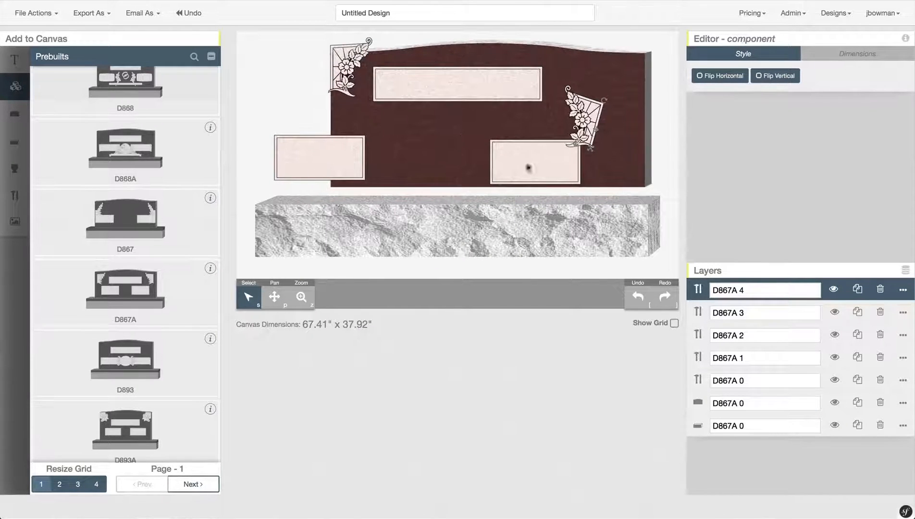
left_click_drag(525, 167, 493, 182)
left_click(494, 183)
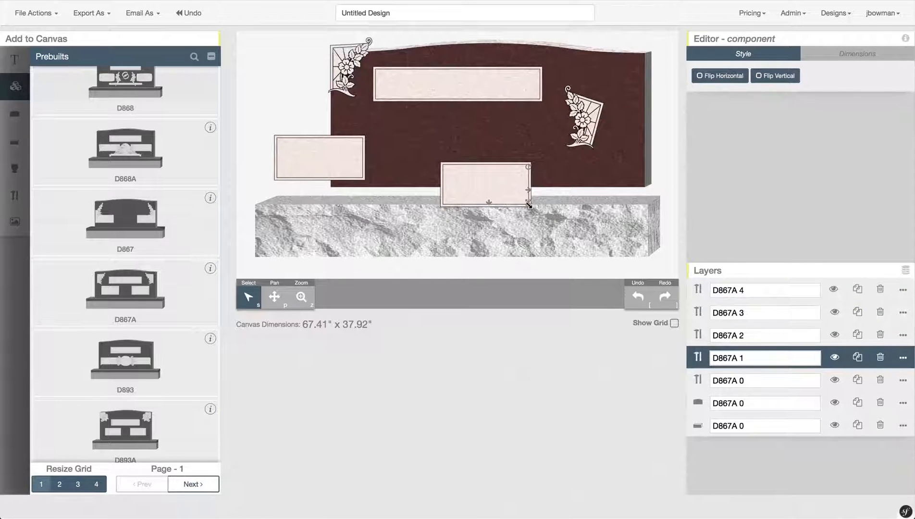
left_click_drag(528, 206, 543, 213)
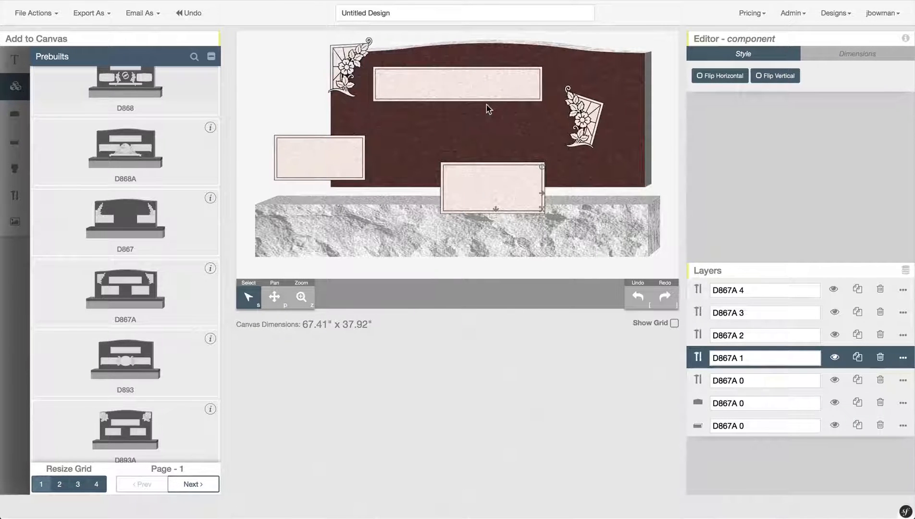
- Undo all eight edits, restoring panel positions, the tablet and the upright rose carving
left_click(636, 299)
left_click(635, 299)
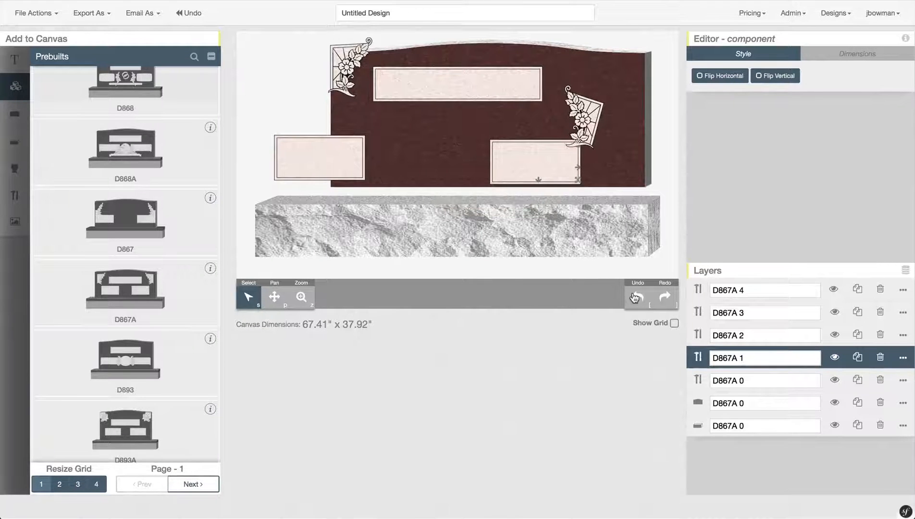
left_click(635, 299)
left_click(635, 298)
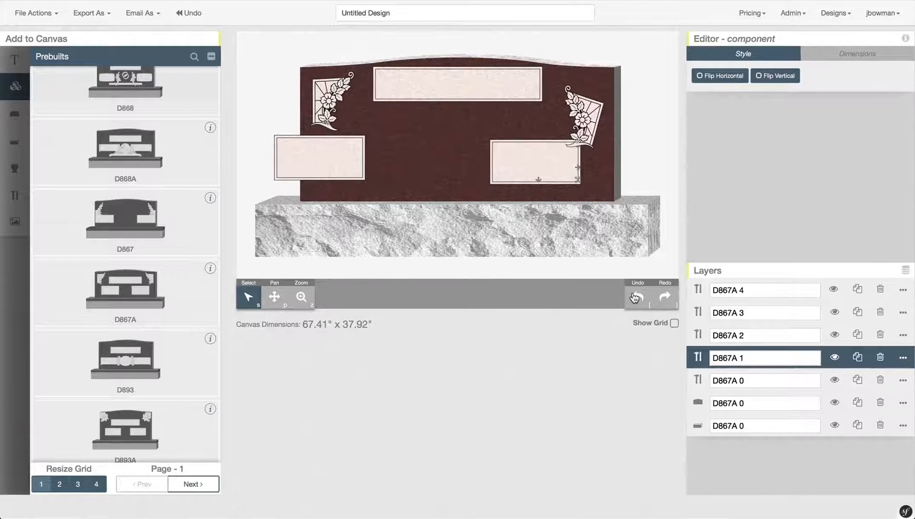
left_click(636, 298)
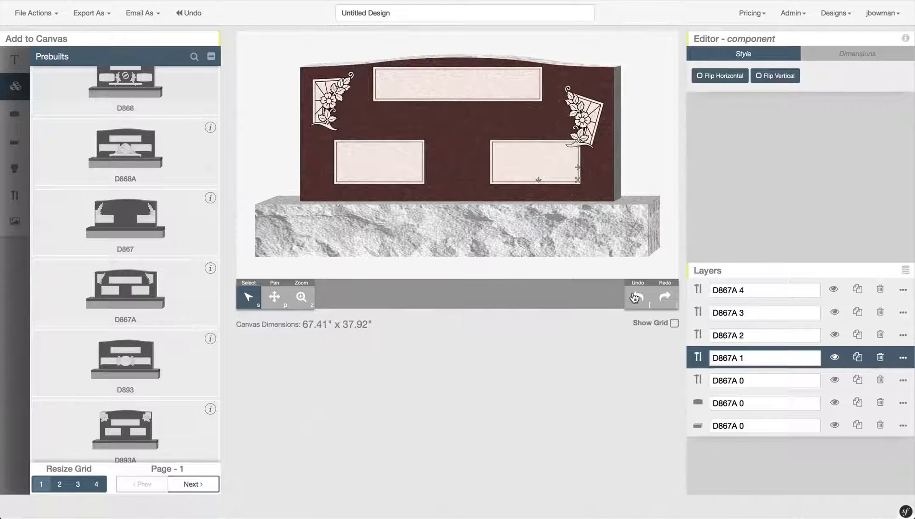
left_click(635, 299)
left_click(635, 299)
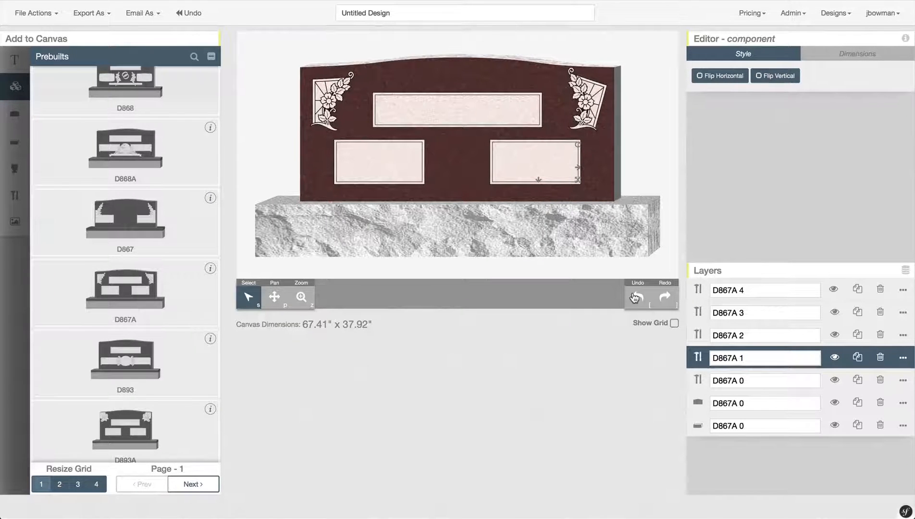
left_click(635, 299)
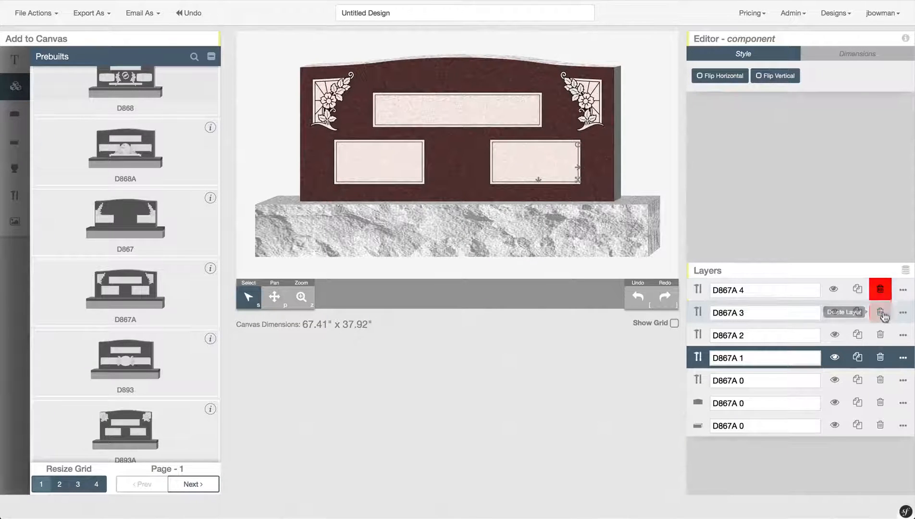
- Delete all six D867A monument layers to empty the canvas, then collapse the Prebuilts list
left_click(882, 289)
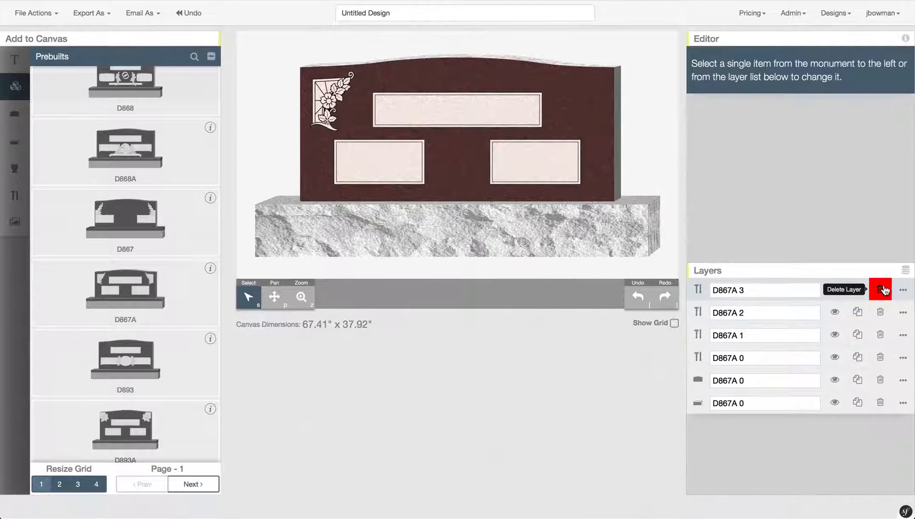
left_click(882, 289)
left_click(881, 290)
left_click(881, 289)
left_click(881, 289)
left_click(881, 289)
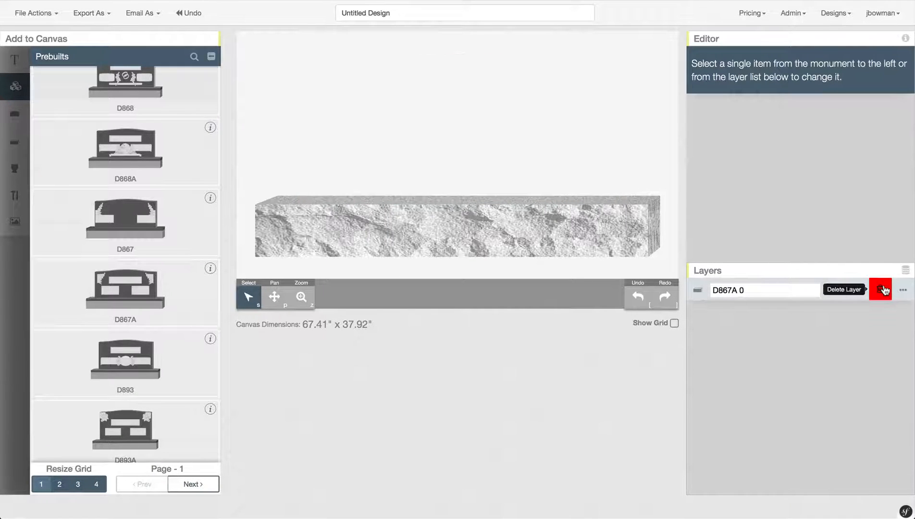
left_click(882, 289)
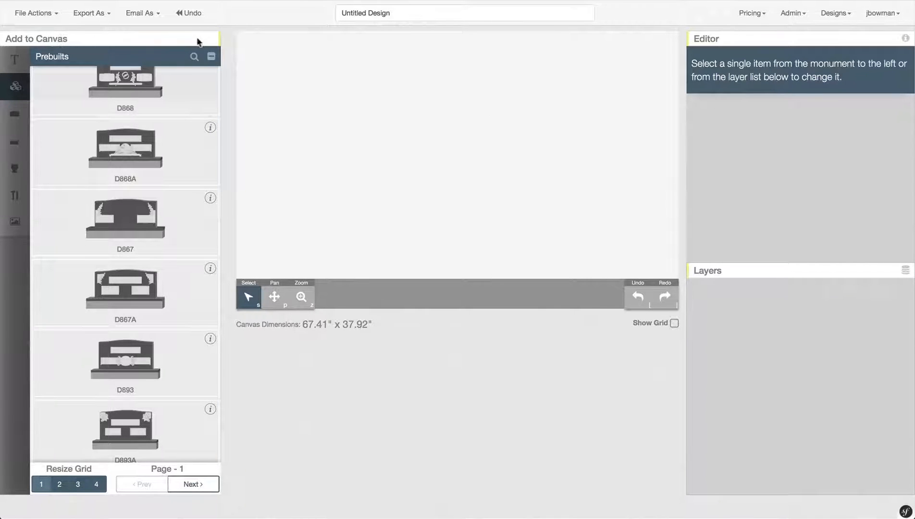
left_click(212, 58)
left_click(212, 59)
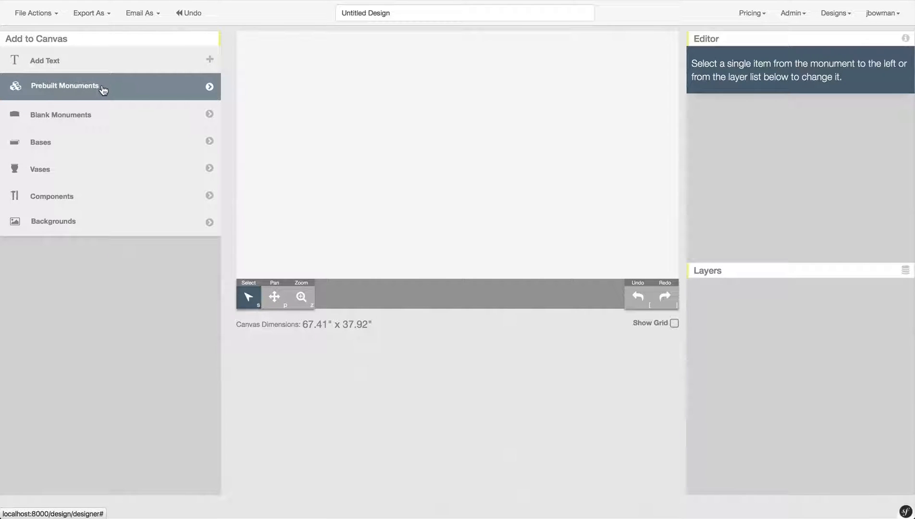
- Drag a blank 4-0 x 2-0 Double Upright tablet onto the canvas and move it toward the top
left_click(120, 112)
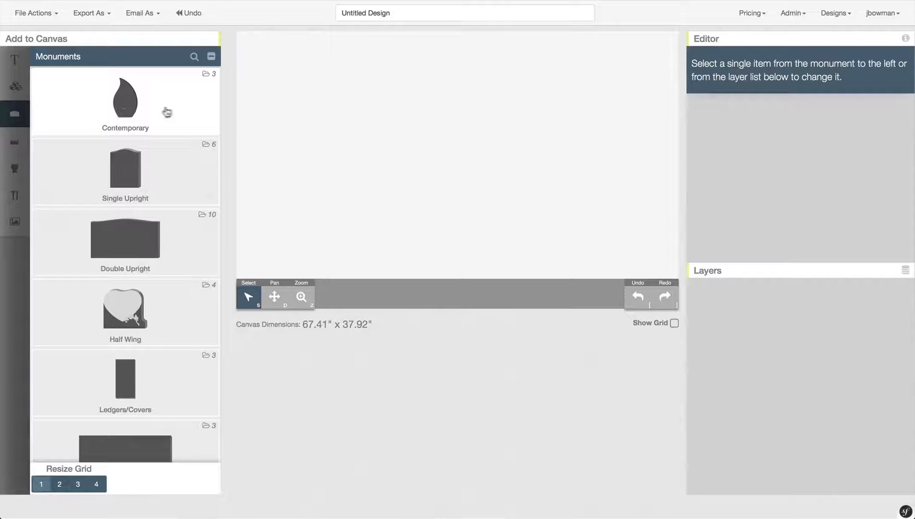
scroll(183, 181, "down", 1)
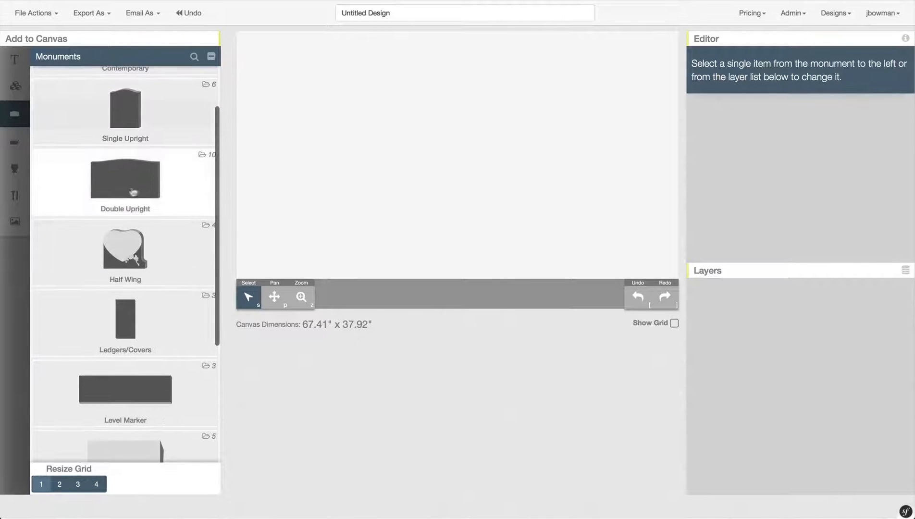
left_click(173, 193)
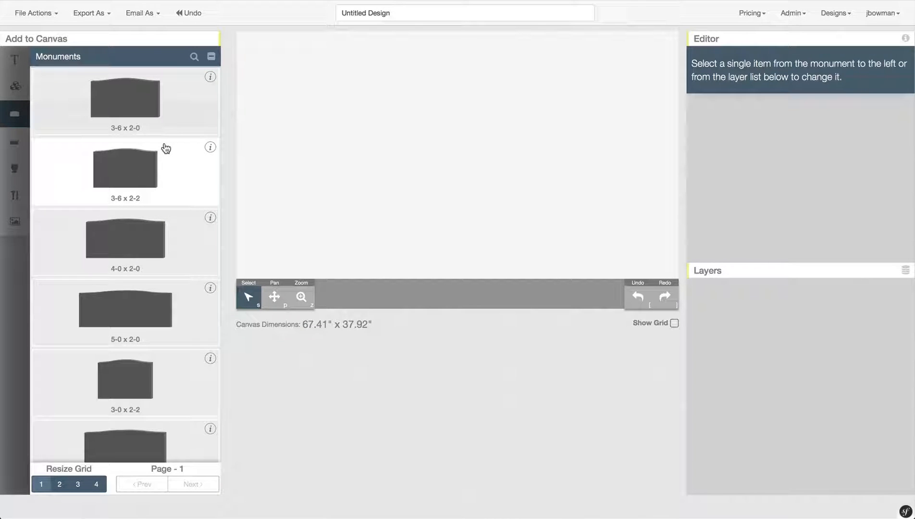
scroll(166, 148, "down", 1)
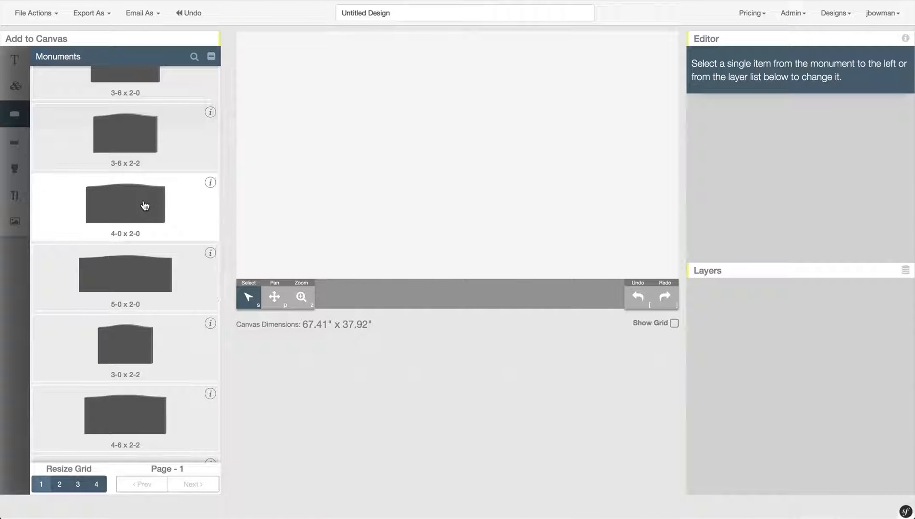
left_click_drag(145, 205, 344, 71)
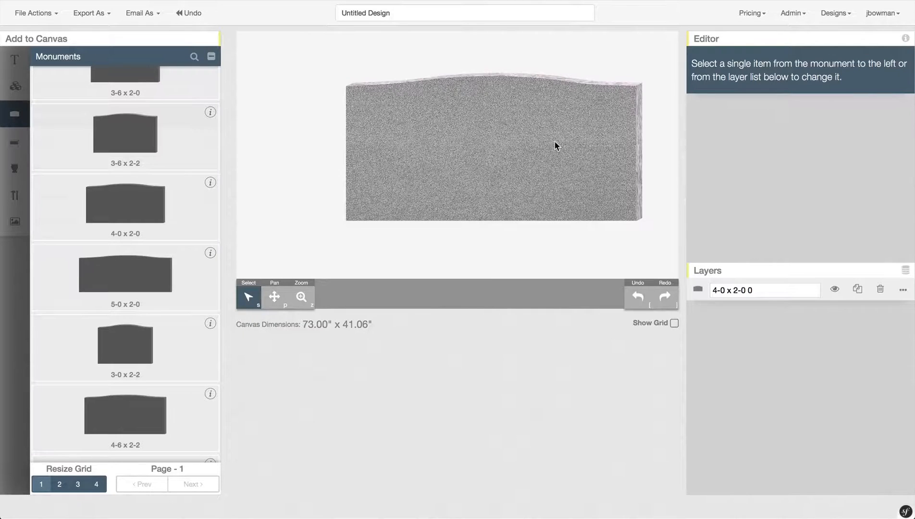
left_click_drag(555, 146, 522, 123)
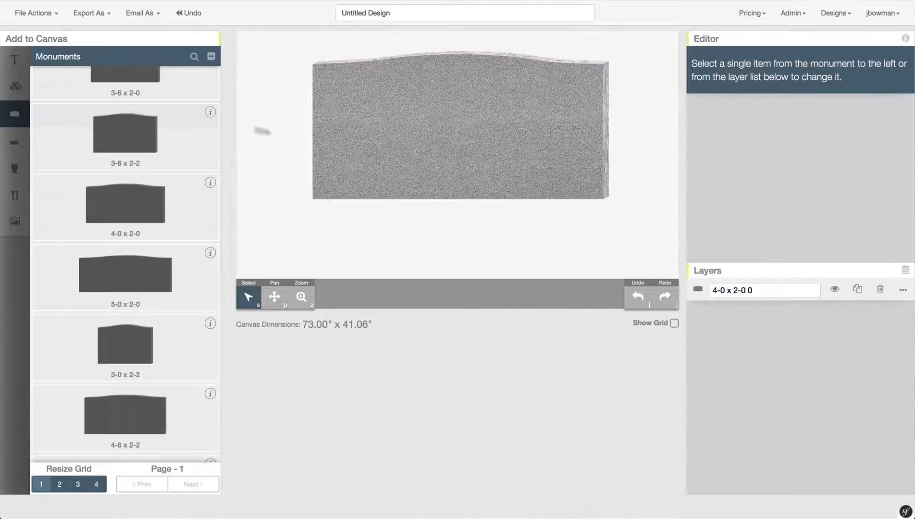
mouse_move(21, 115)
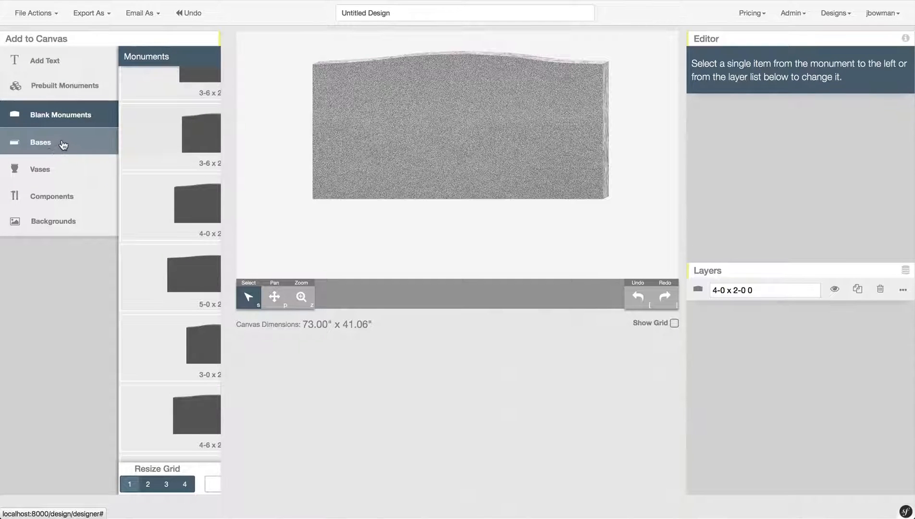
- Drag the 4'-8" Monument Base onto the canvas and centre it beneath the tablet
left_click(63, 145)
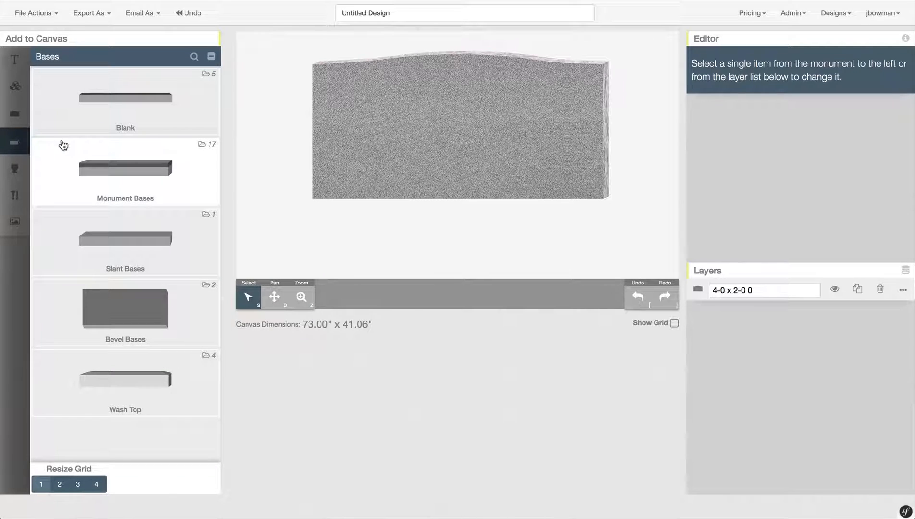
left_click(139, 172)
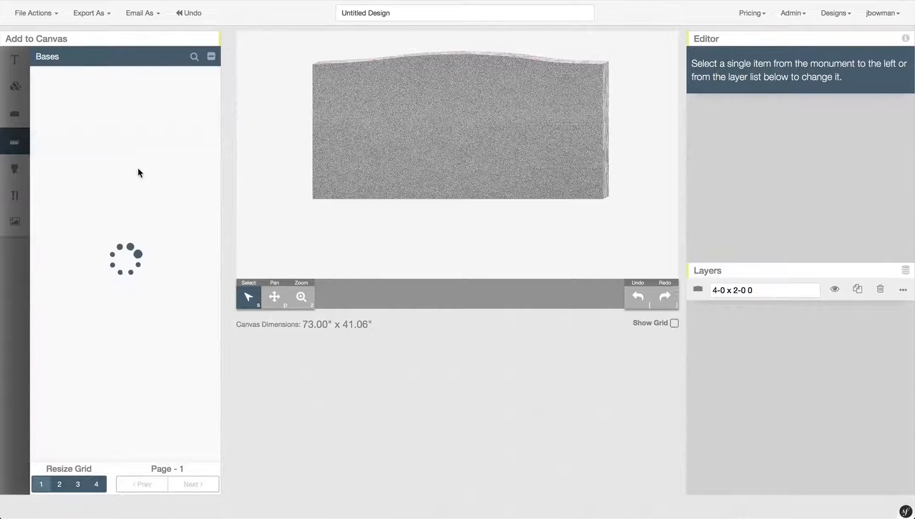
scroll(139, 173, "down", 1)
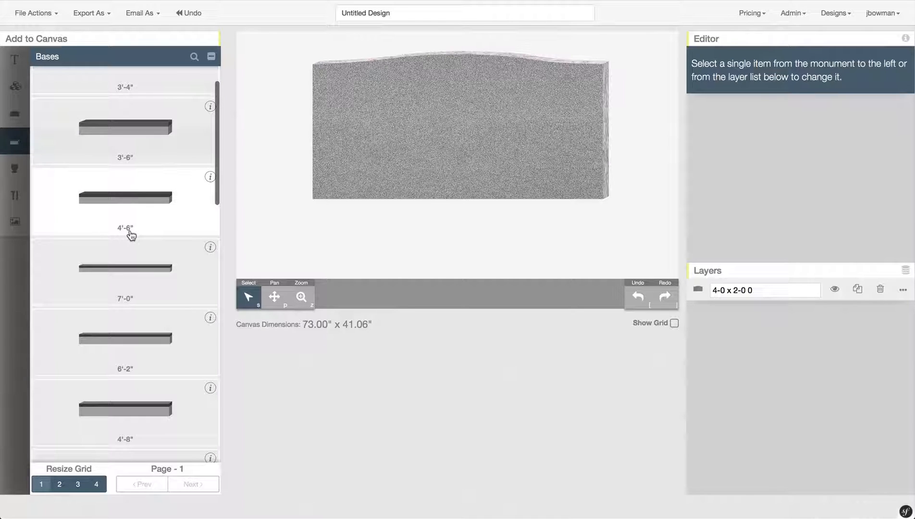
scroll(131, 236, "down", 2)
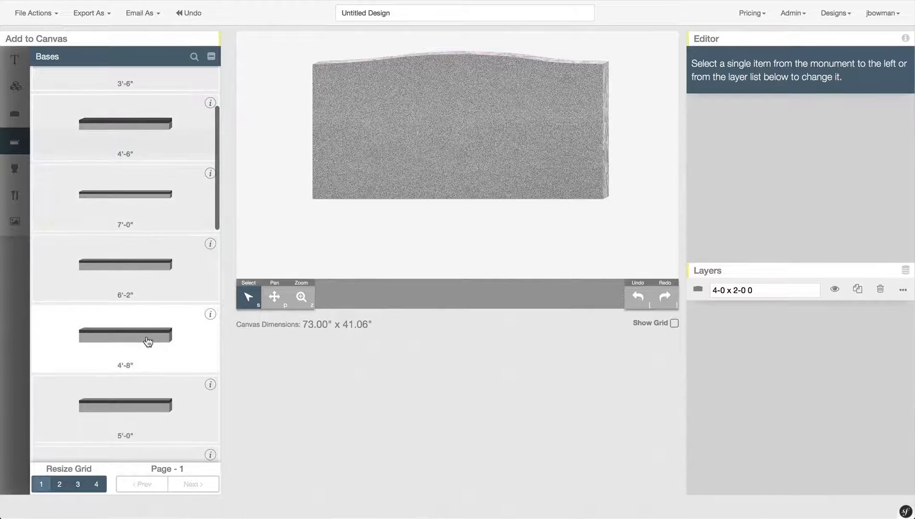
left_click_drag(149, 346, 344, 165)
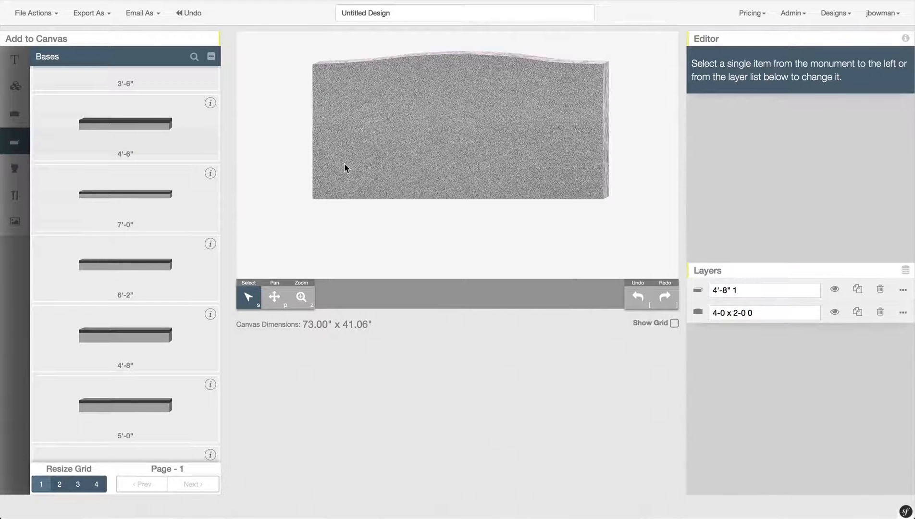
left_click_drag(513, 194, 484, 198)
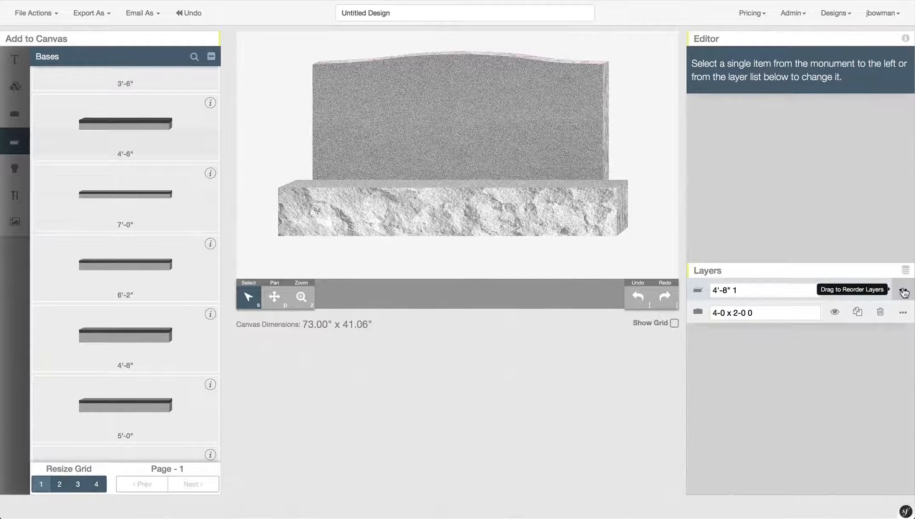
- Move the 4'-8" base layer below the tablet and realign both so the upright rests on the base
left_click_drag(904, 292, 906, 320)
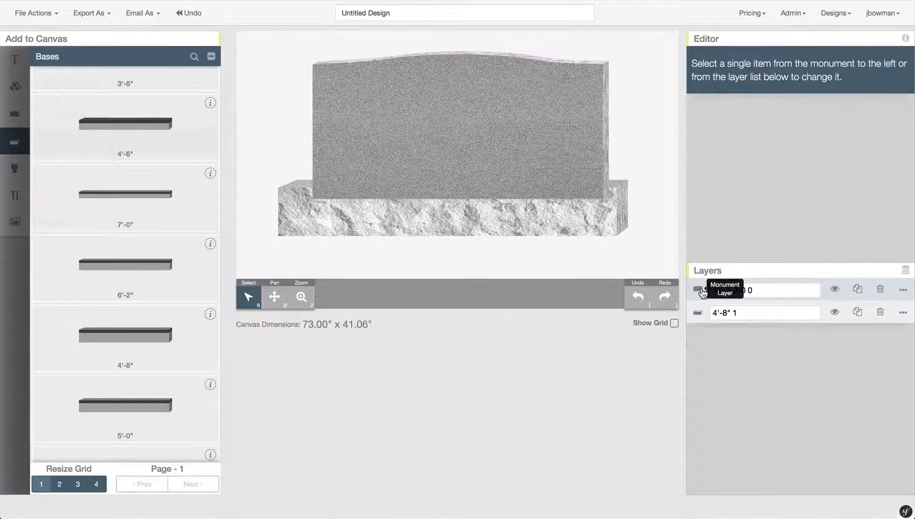
left_click_drag(518, 146, 514, 197)
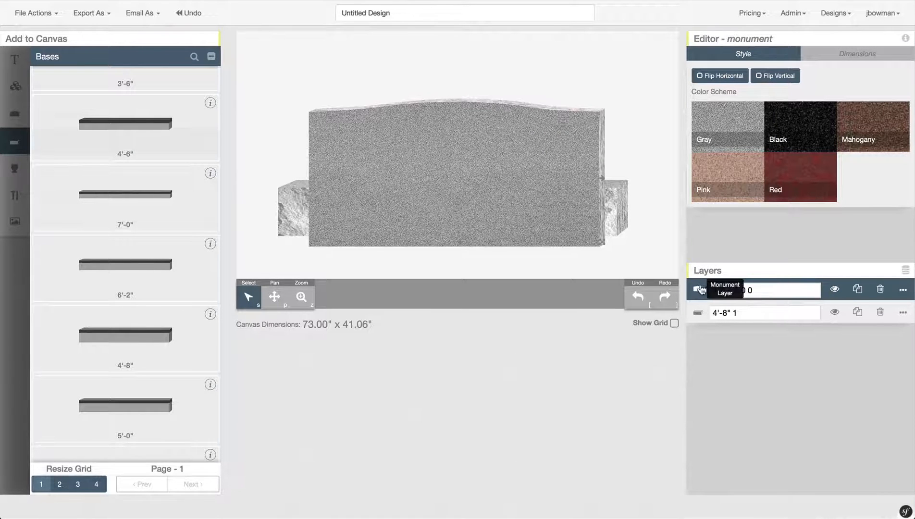
left_click_drag(552, 204, 553, 150)
left_click(600, 196)
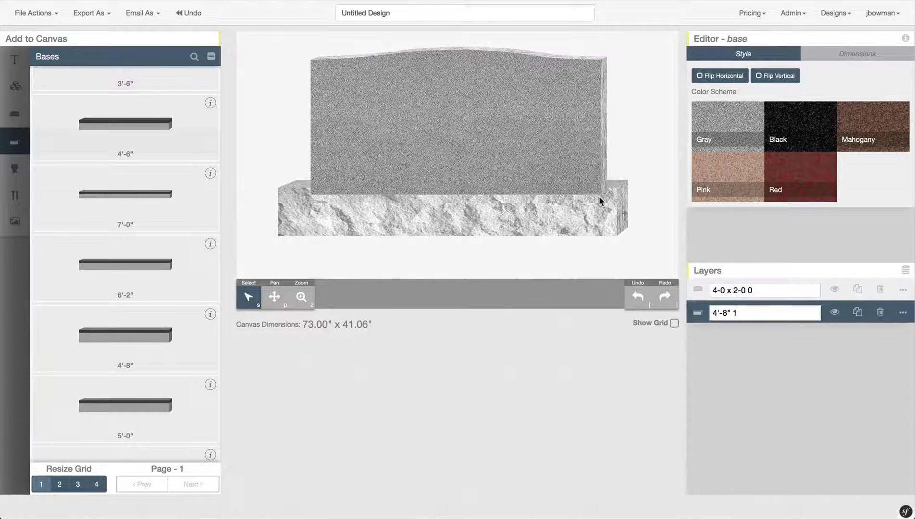
left_click_drag(606, 213, 606, 218)
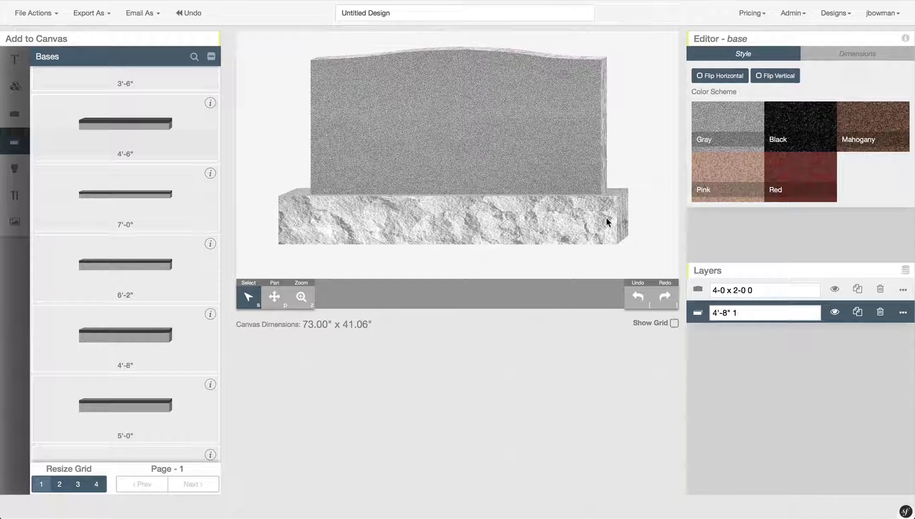
left_click(645, 222)
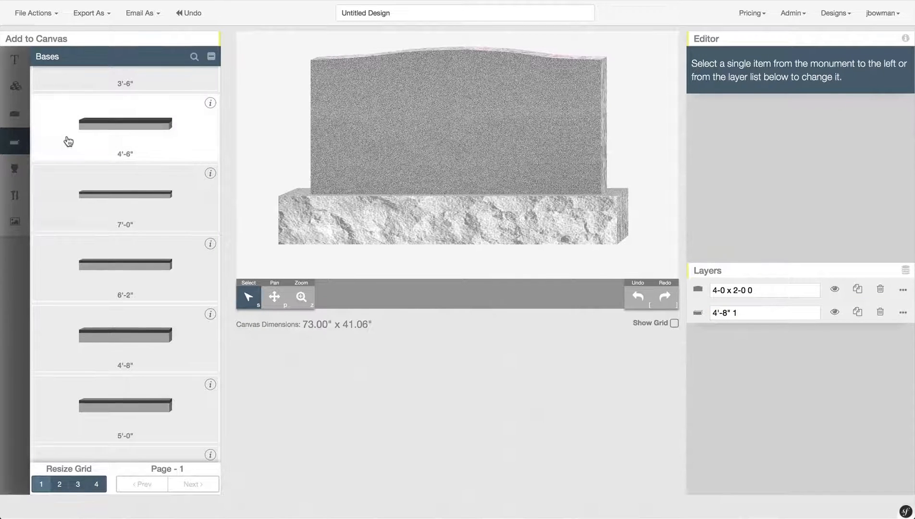
mouse_move(22, 144)
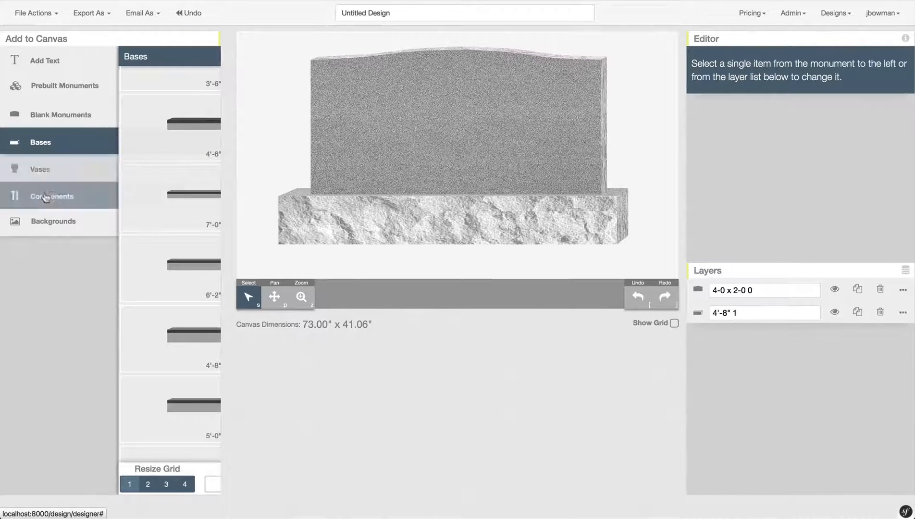
left_click(82, 197)
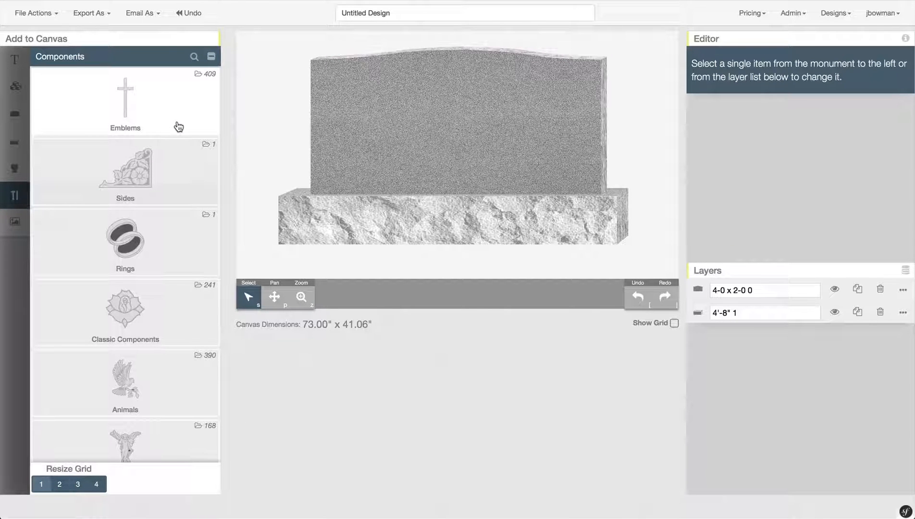
scroll(177, 126, "down", 2)
scroll(177, 125, "down", 2)
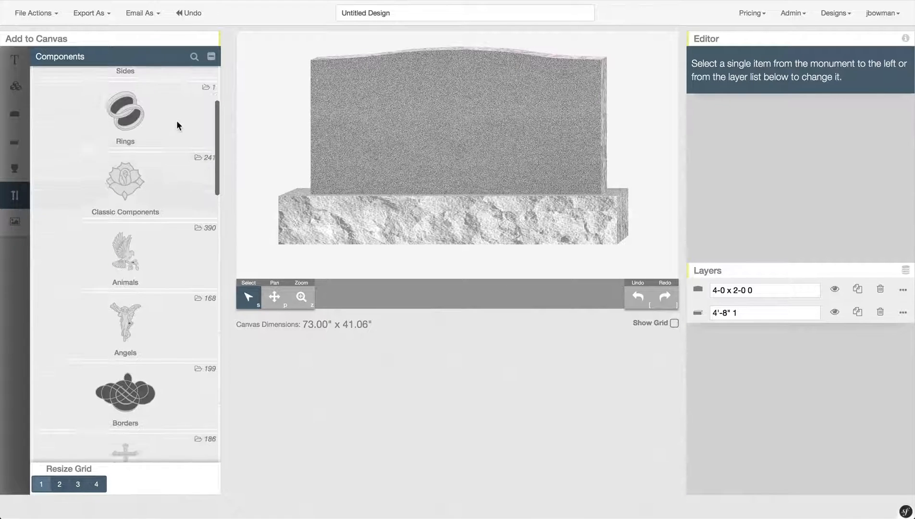
scroll(162, 224, "down", 3)
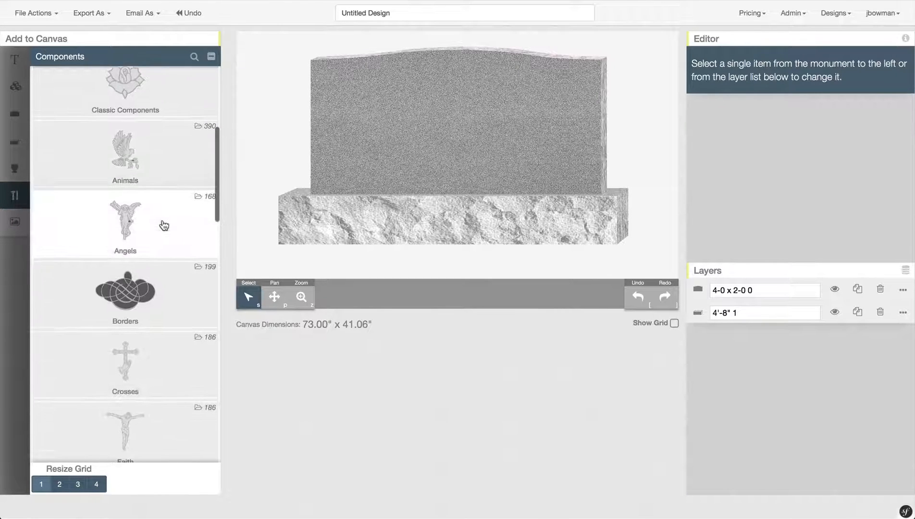
scroll(164, 225, "down", 1)
scroll(164, 226, "up", 1)
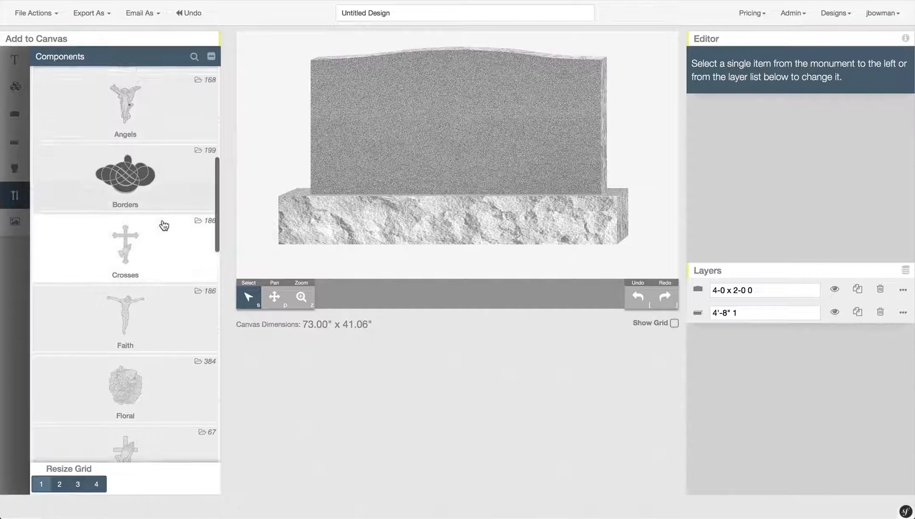
scroll(104, 444, "down", 1)
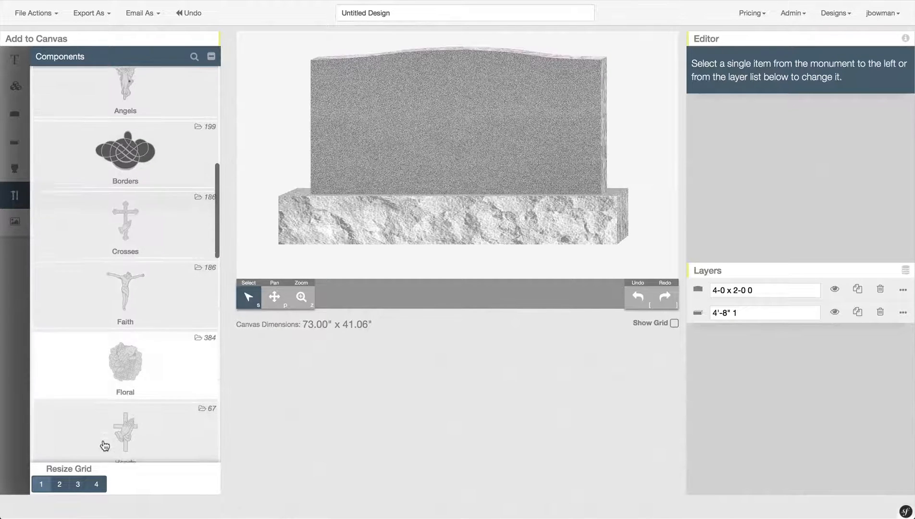
left_click(59, 485)
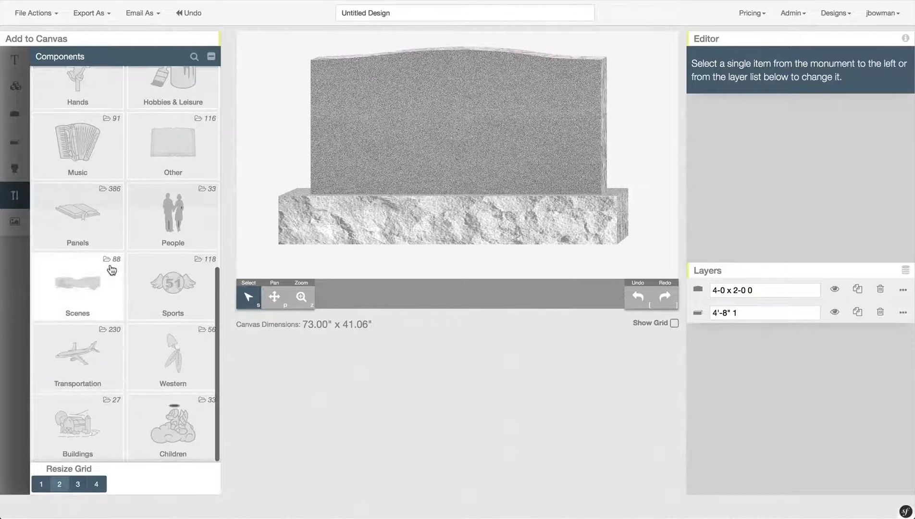
scroll(111, 271, "up", 5)
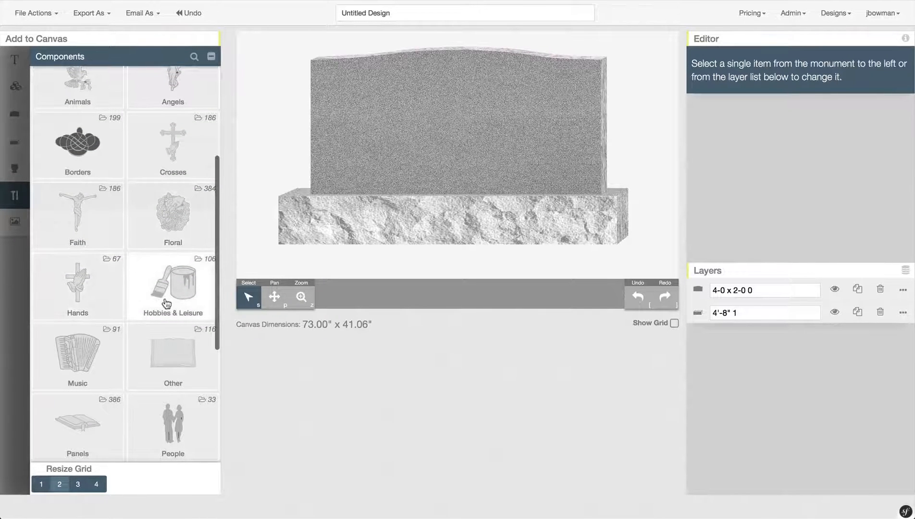
scroll(128, 160, "up", 3)
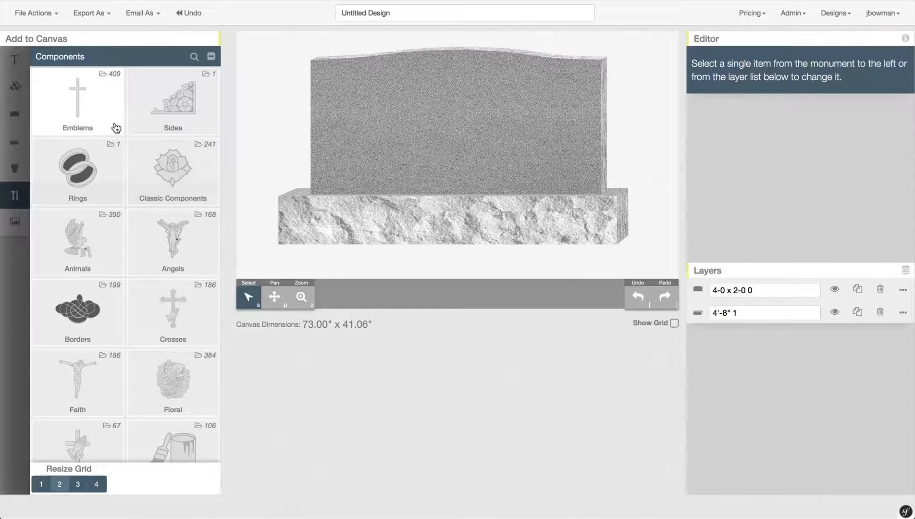
scroll(116, 127, "down", 2)
scroll(116, 128, "up", 2)
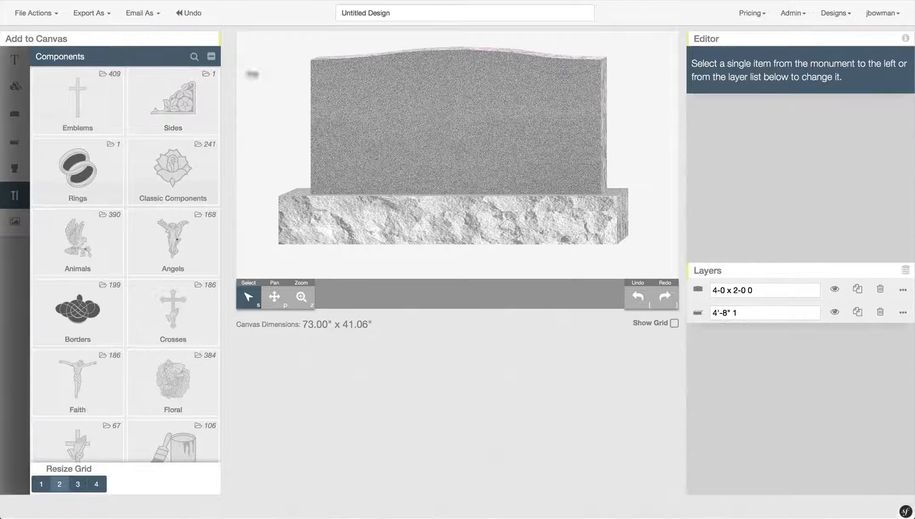
- Search the component library for 'corner' and open the Floral results
left_click(194, 58)
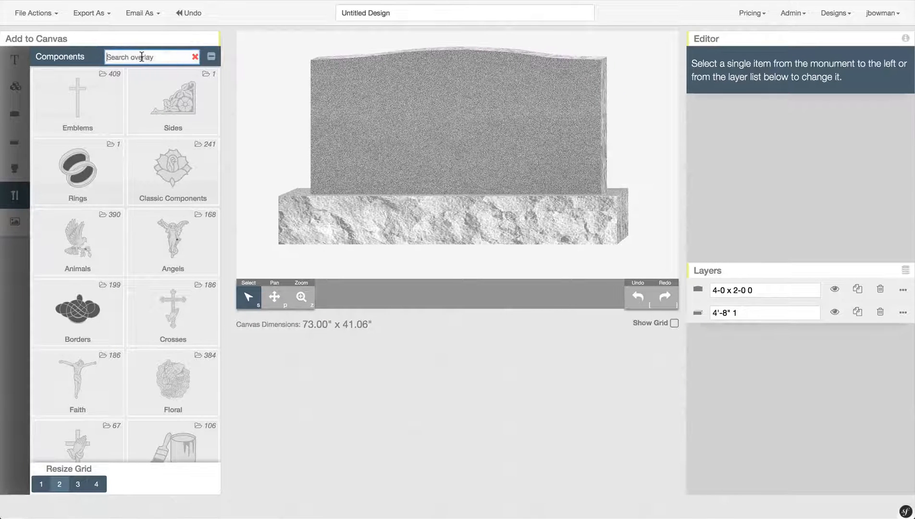
type("corner")
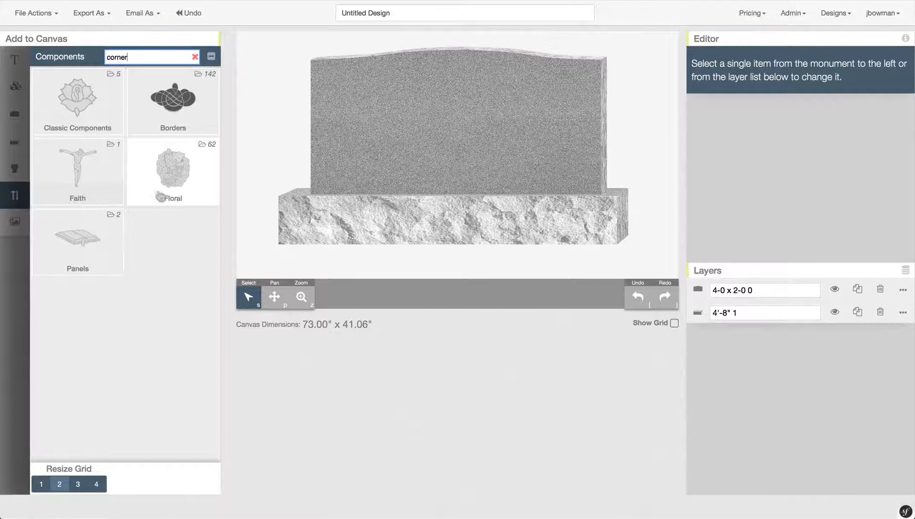
left_click(191, 170)
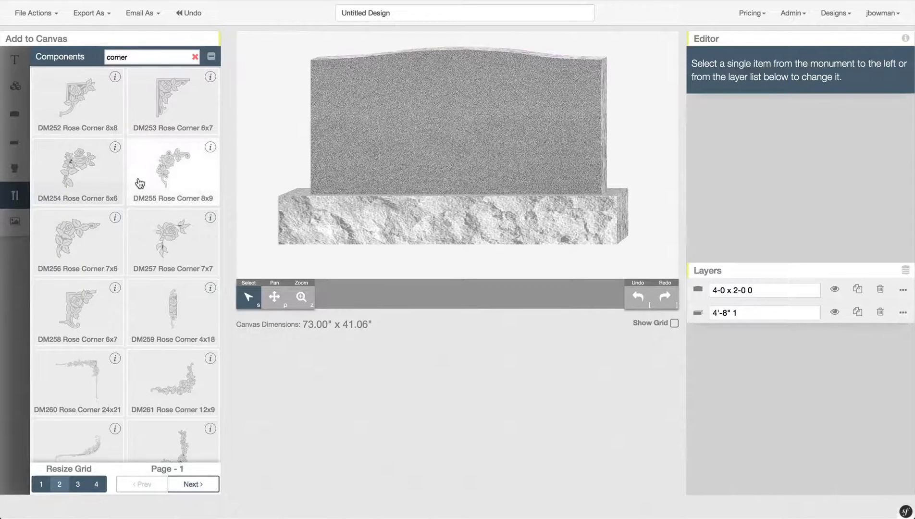
scroll(139, 184, "down", 2)
scroll(140, 183, "down", 5)
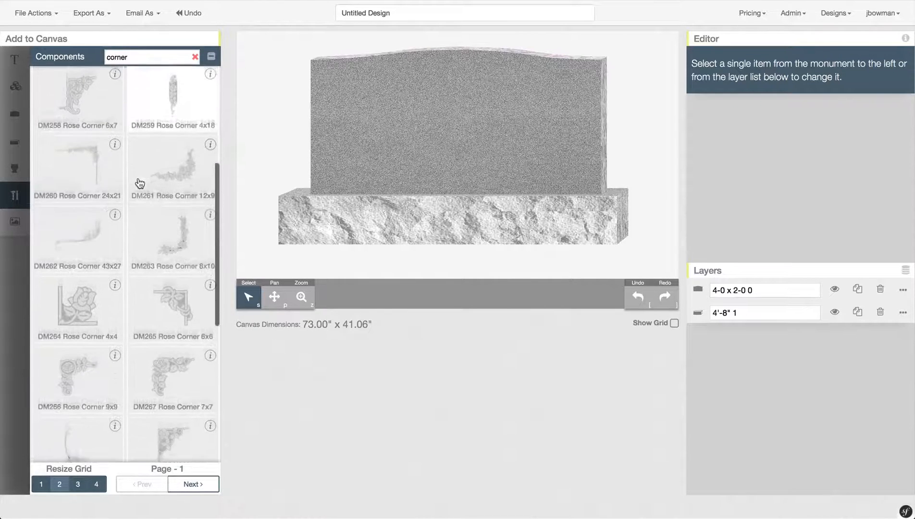
scroll(139, 183, "down", 8)
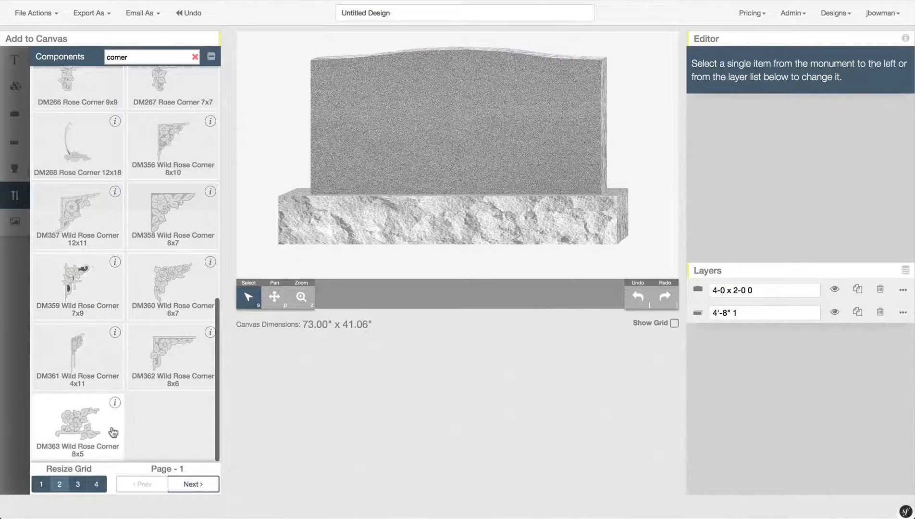
- Go to page 2 of the floral corners and scroll down to DM050 Grape Corner 6x7
left_click(199, 484)
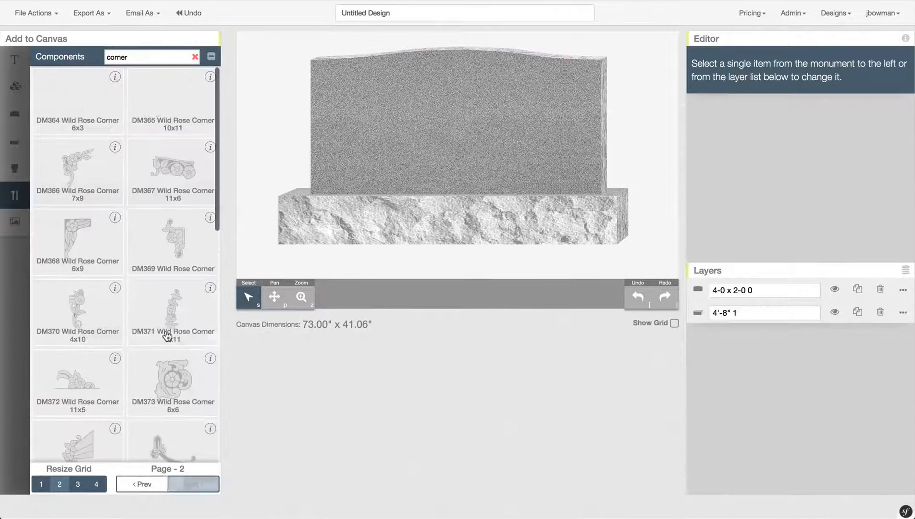
scroll(140, 191, "down", 5)
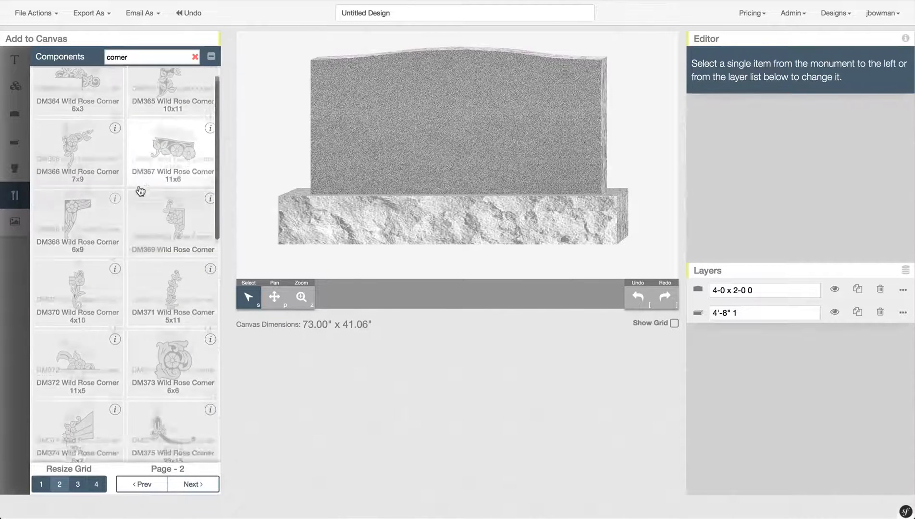
scroll(140, 191, "down", 5)
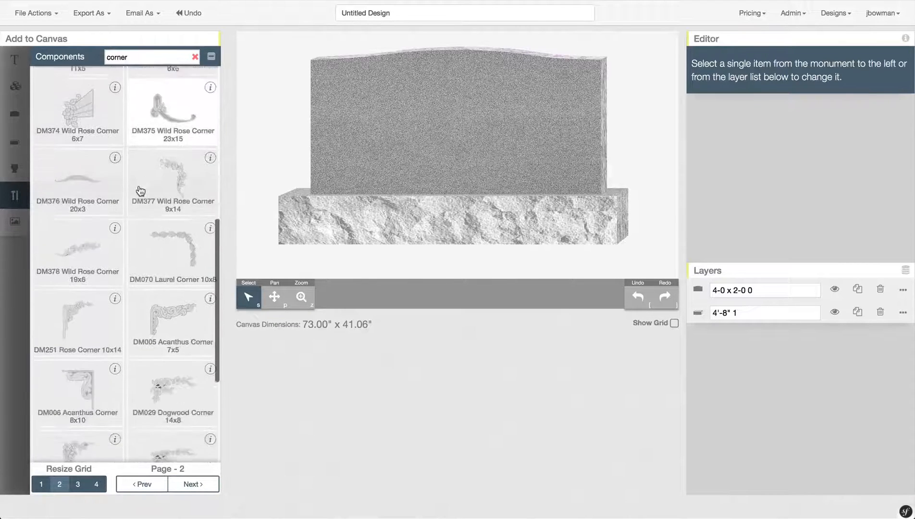
scroll(140, 191, "down", 2)
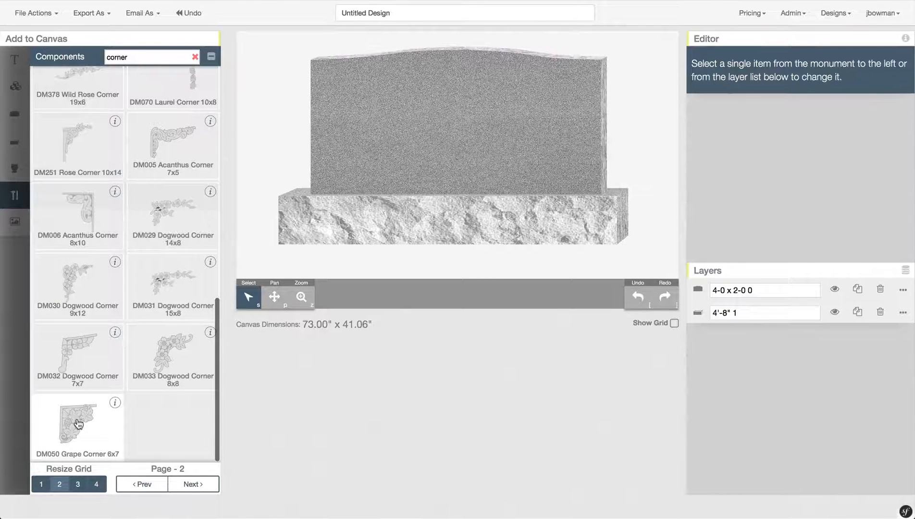
- Place DM050 Grape Corner 6x7 at the upright's top-left, enlarge it slightly, and view its details
left_click_drag(80, 424, 330, 76)
left_click(329, 75)
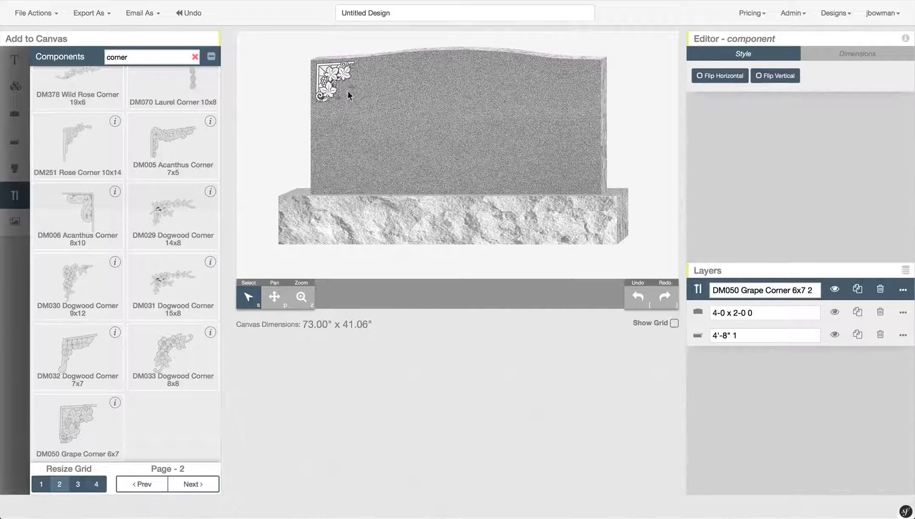
left_click_drag(350, 95, 357, 103)
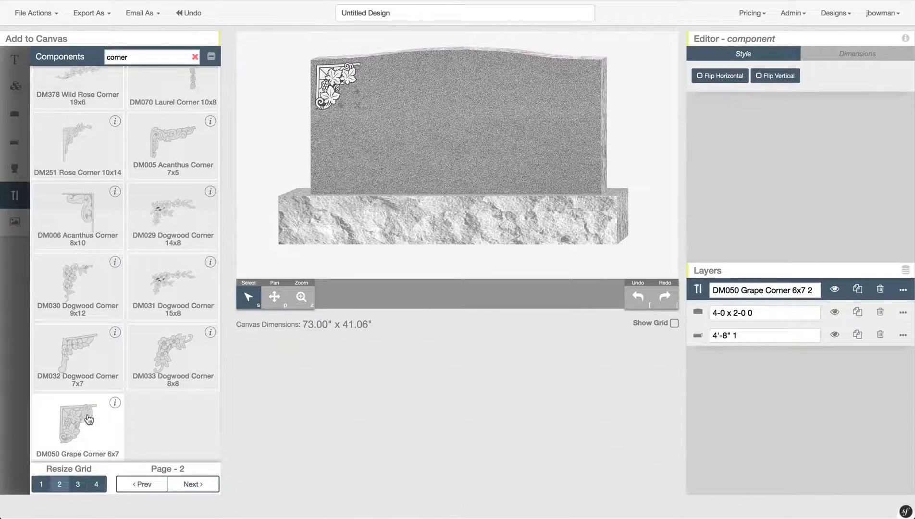
left_click(114, 406)
mouse_move(115, 405)
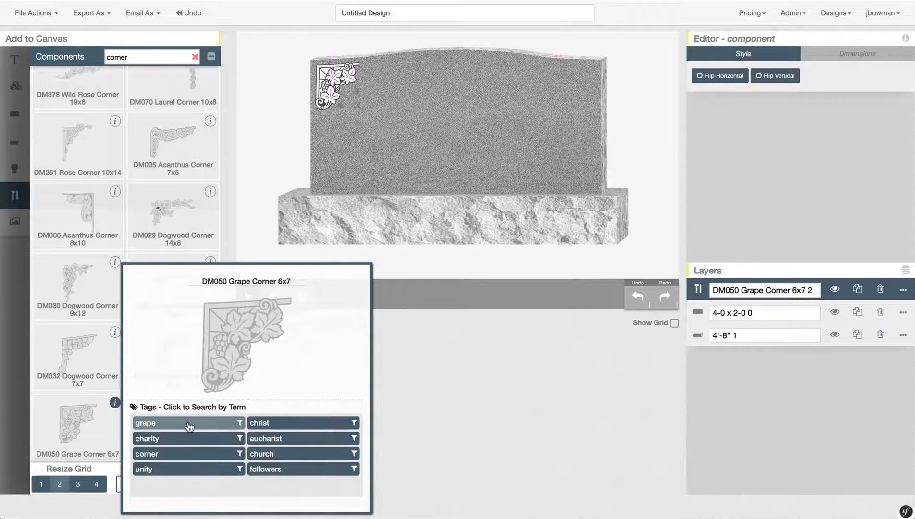
- Browse grape-tagged Classic Components, view D5185 Grape's details, then clear the search
left_click(189, 427)
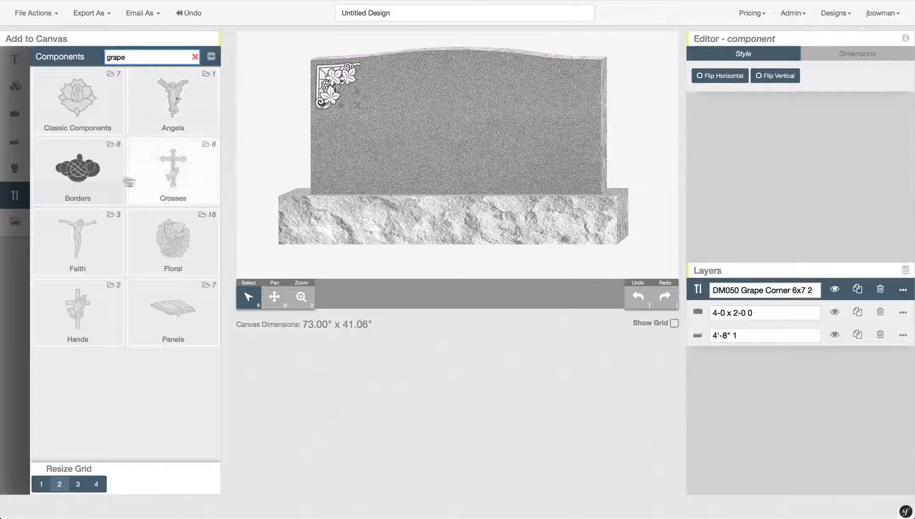
left_click(103, 119)
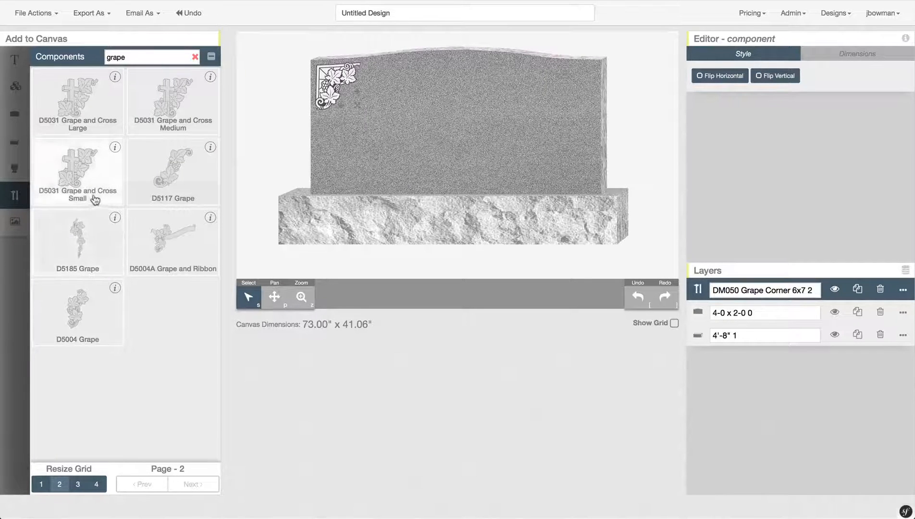
left_click(115, 220)
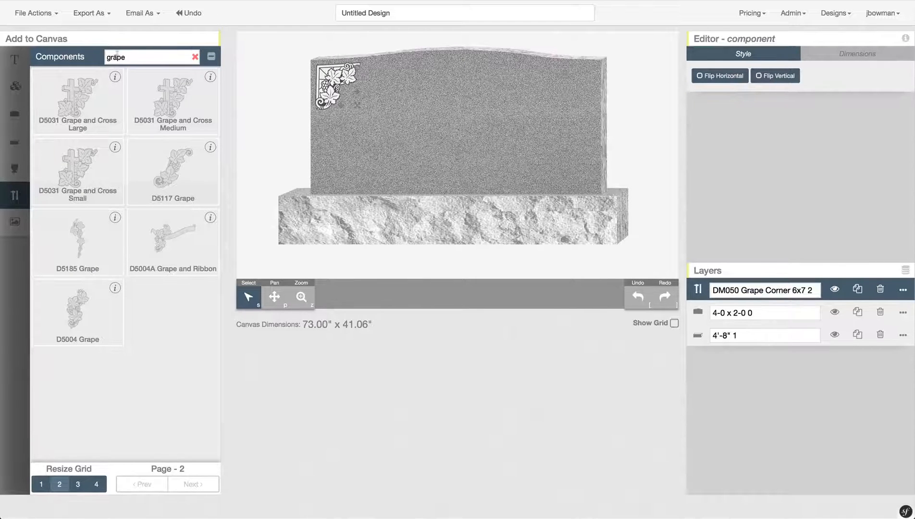
left_click(196, 57)
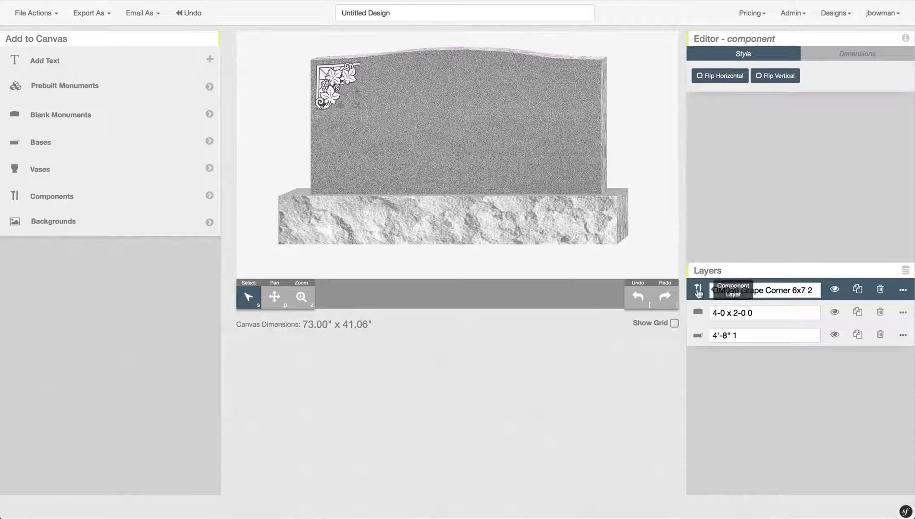
- Duplicate the grape corner, move the copy to the top-right, flip it horizontally, and show the grid
left_click(859, 290)
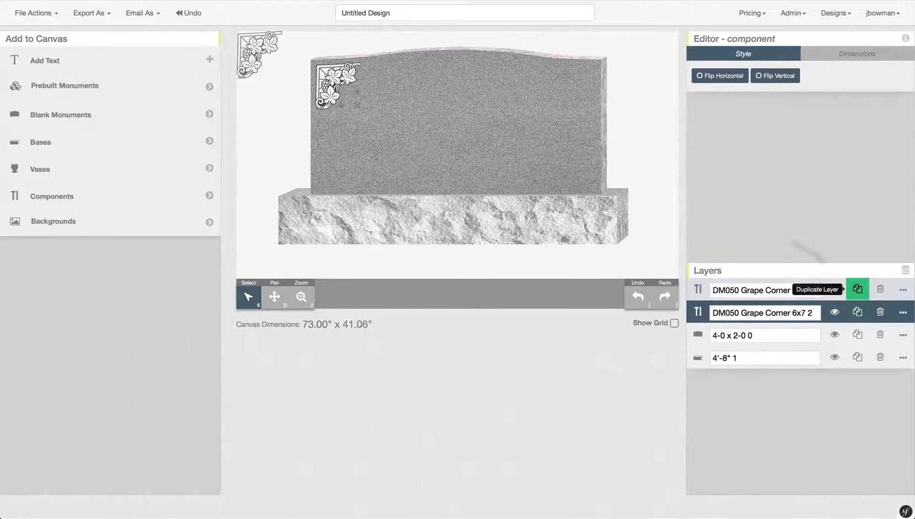
left_click(254, 48)
left_click_drag(254, 48, 563, 75)
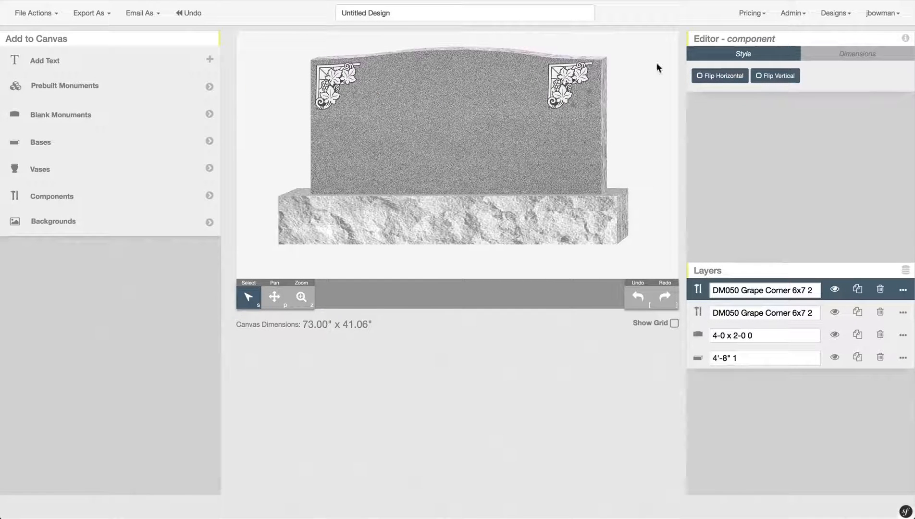
left_click(722, 77)
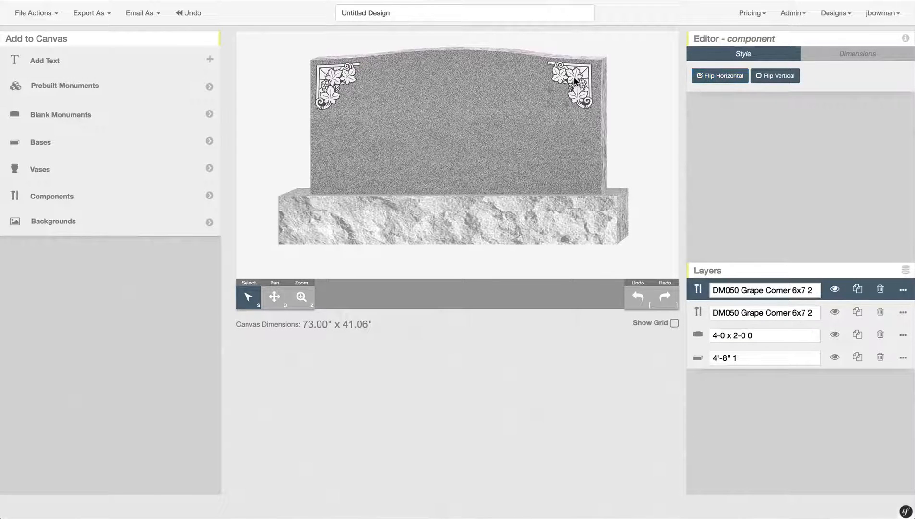
left_click_drag(575, 78, 578, 79)
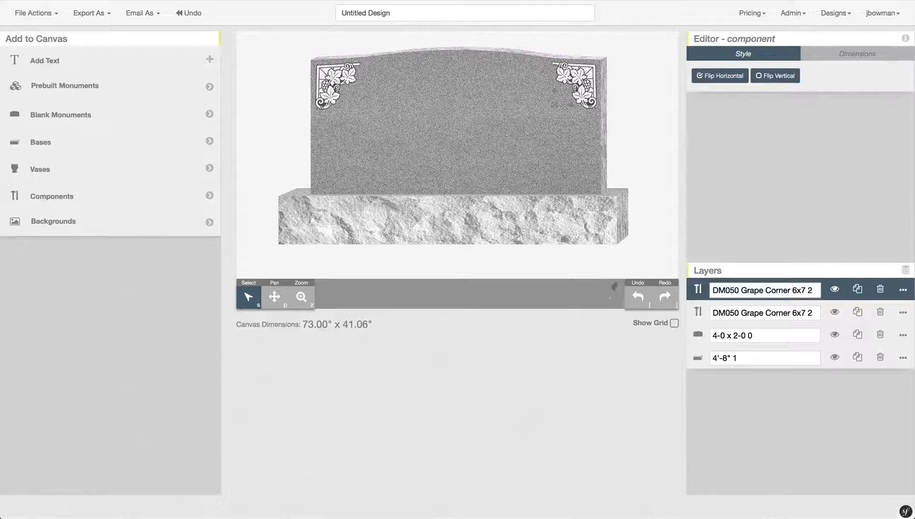
left_click(674, 323)
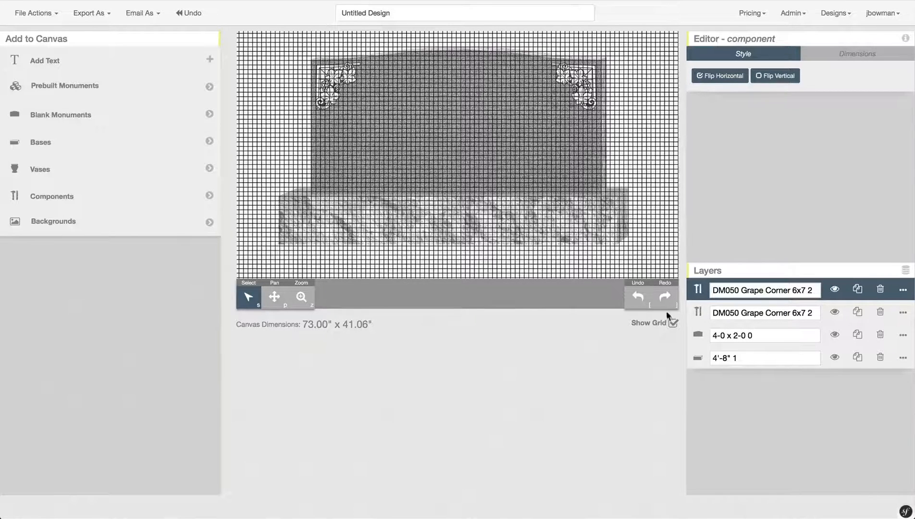
- Turn off Show Grid below the canvas
left_click(673, 324)
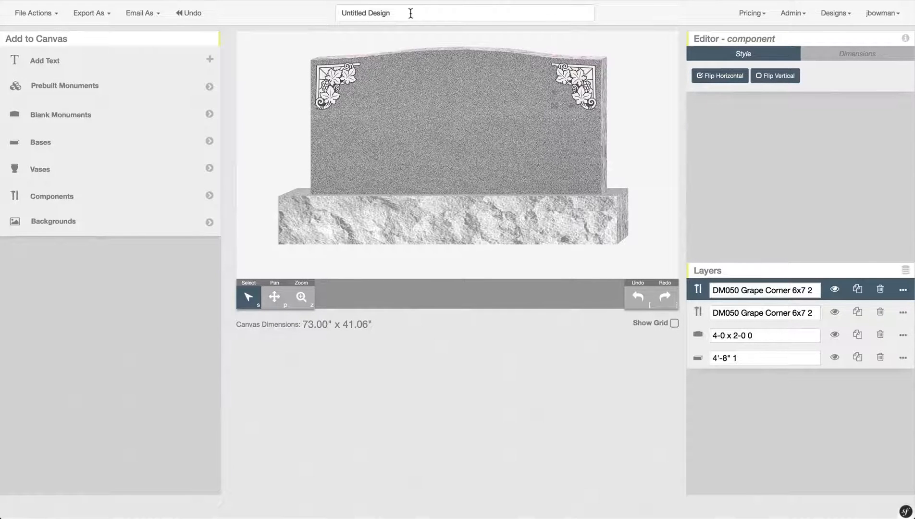
- Rename the design to 'Monument Designer Tutorial' and save it
left_click_drag(410, 13, 337, 12)
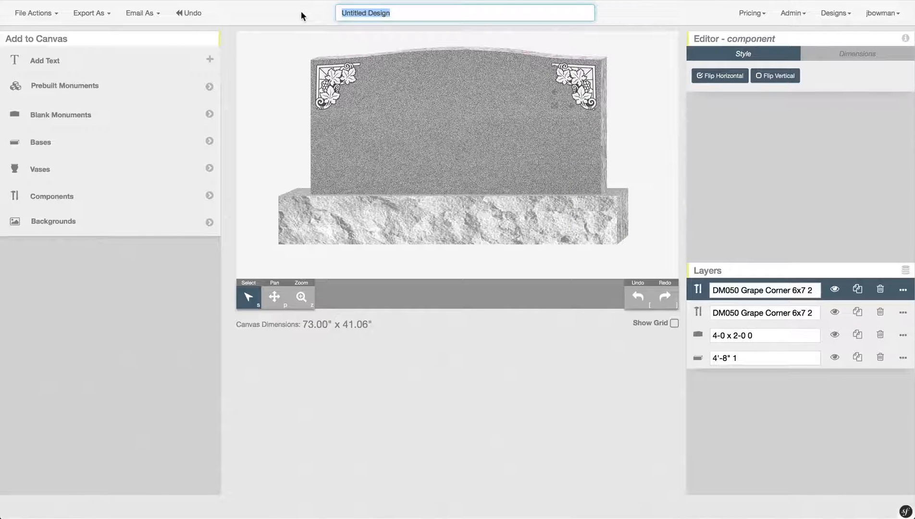
type("Monu")
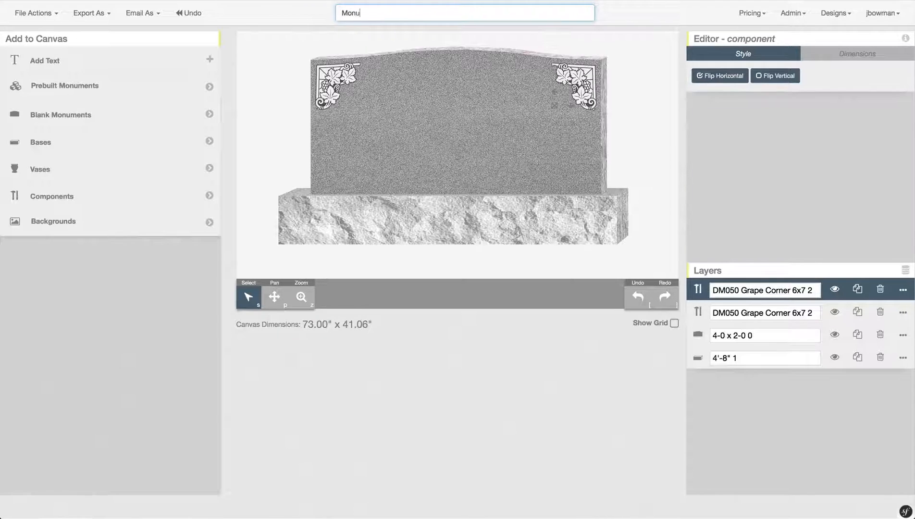
type("ment Designer Tutorial")
left_click(54, 14)
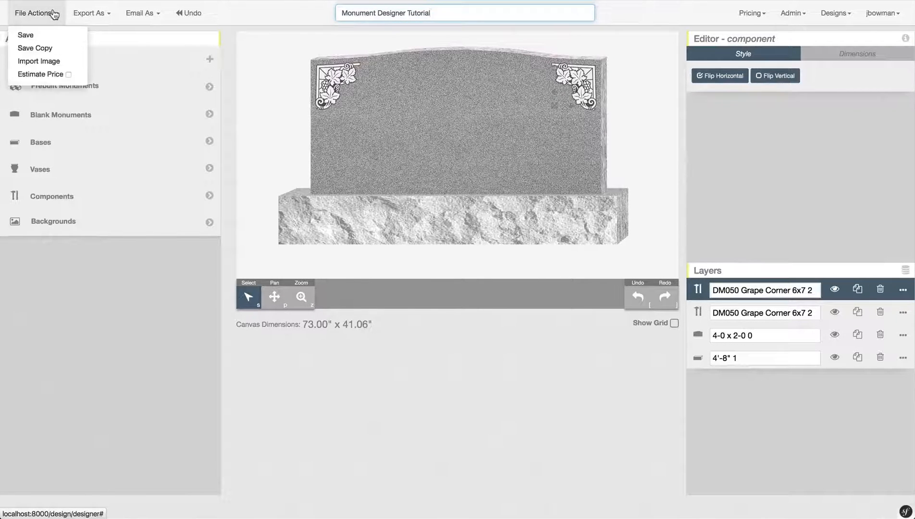
left_click(54, 37)
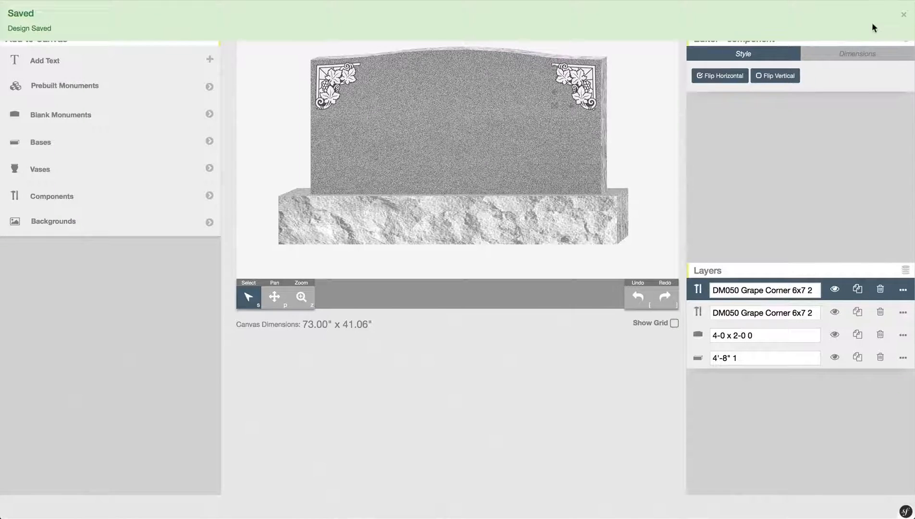
left_click(904, 18)
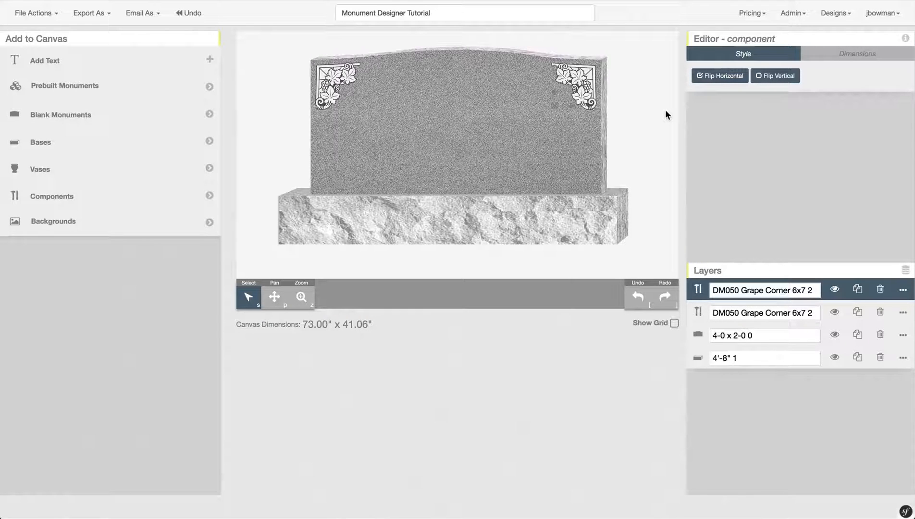
- Reopen the Monument Designer Tutorial design from the Your Designs list
left_click(842, 22)
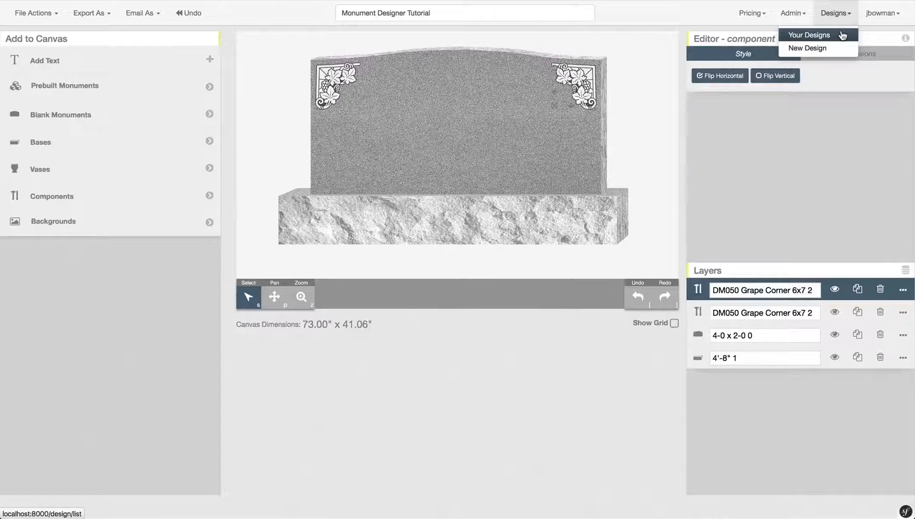
left_click(842, 35)
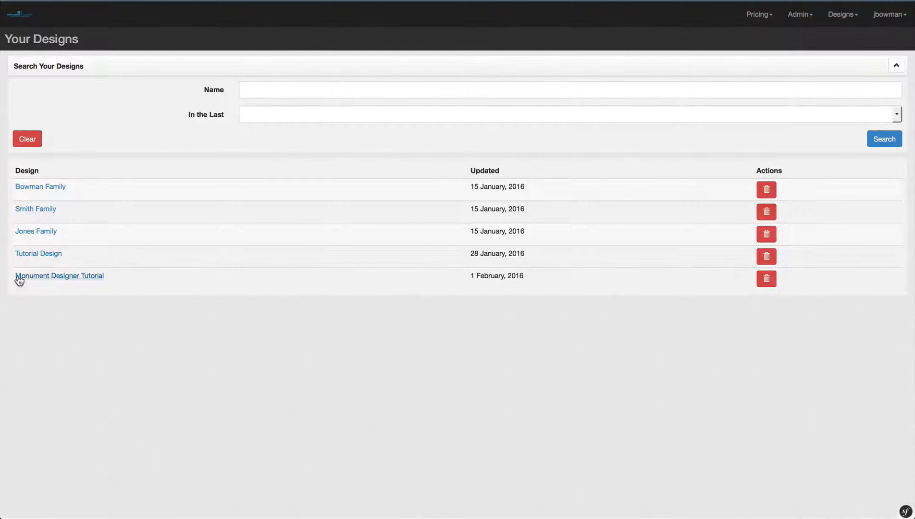
left_click(74, 281)
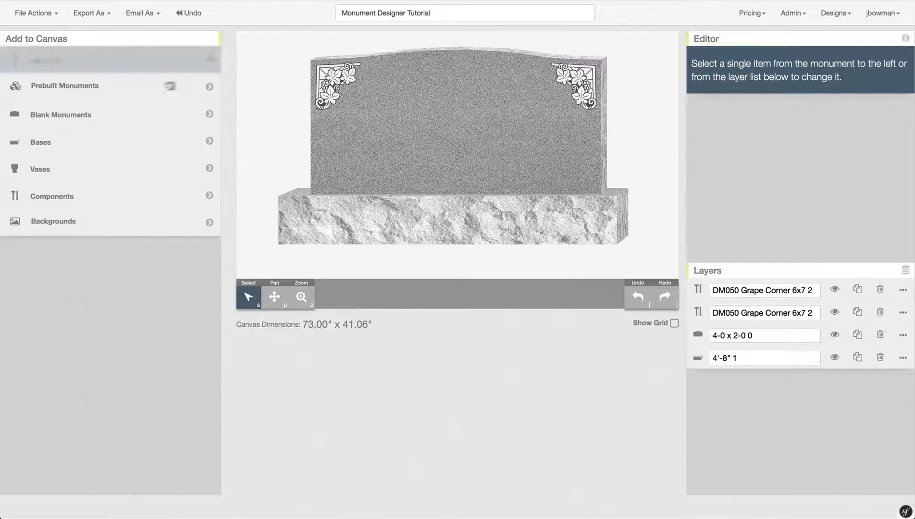
- Search components for 'double' and place the DM113 Double 25x5 panel near the stone's top
left_click(62, 201)
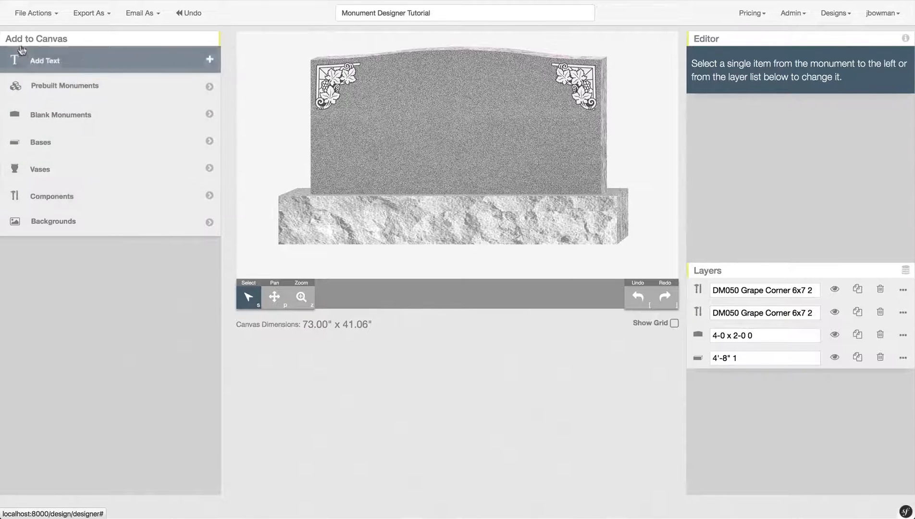
left_click(100, 207)
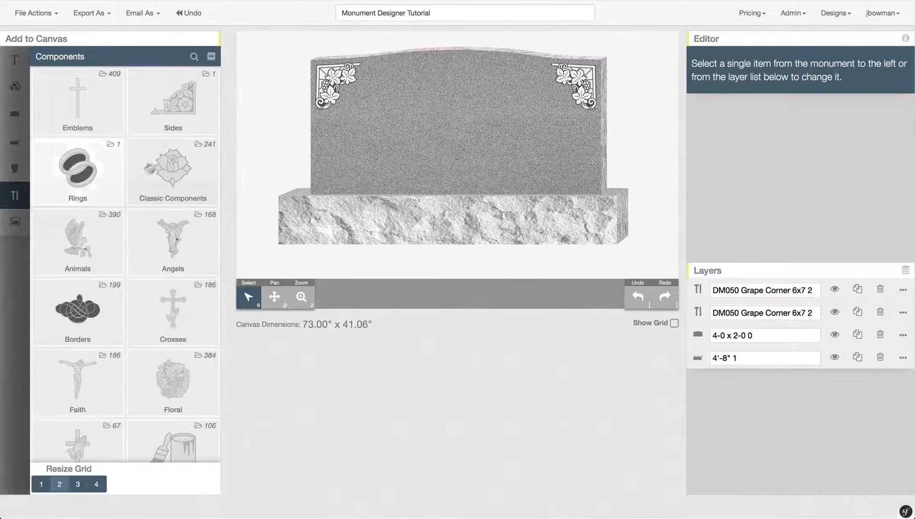
left_click(194, 57)
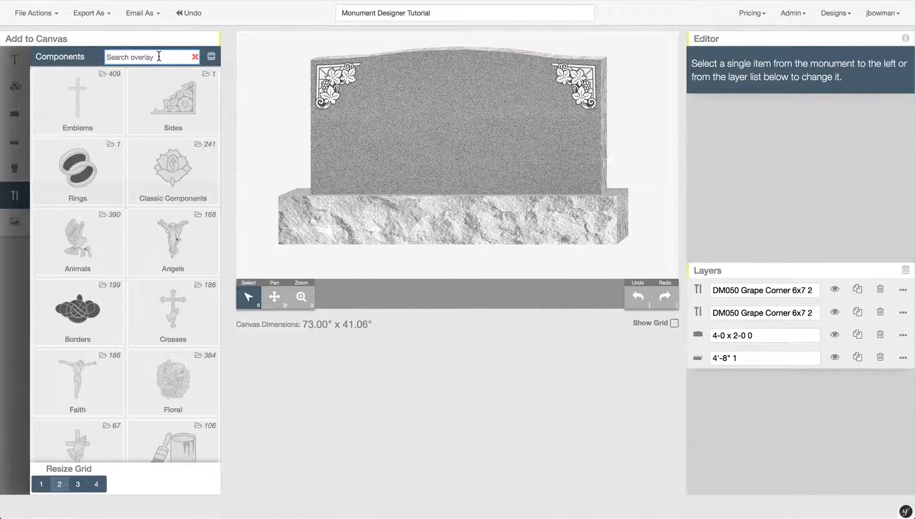
type("dou")
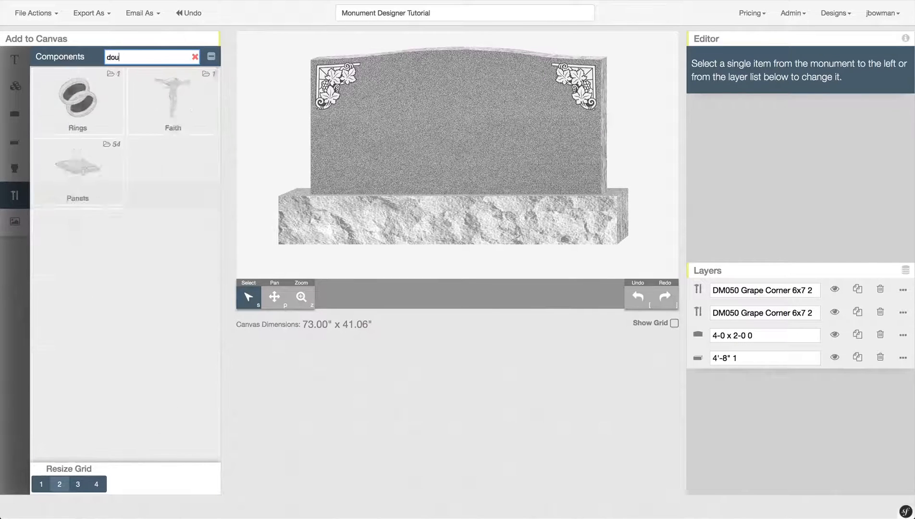
type("ble")
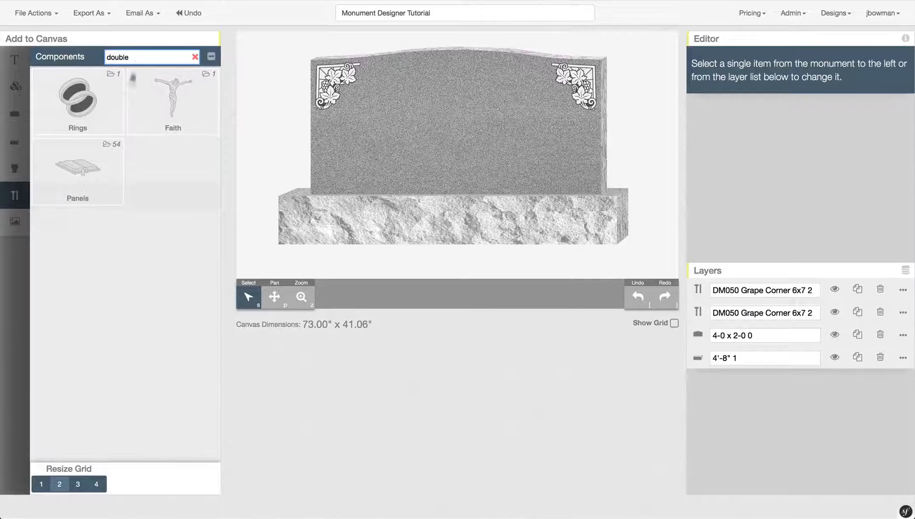
left_click(108, 183)
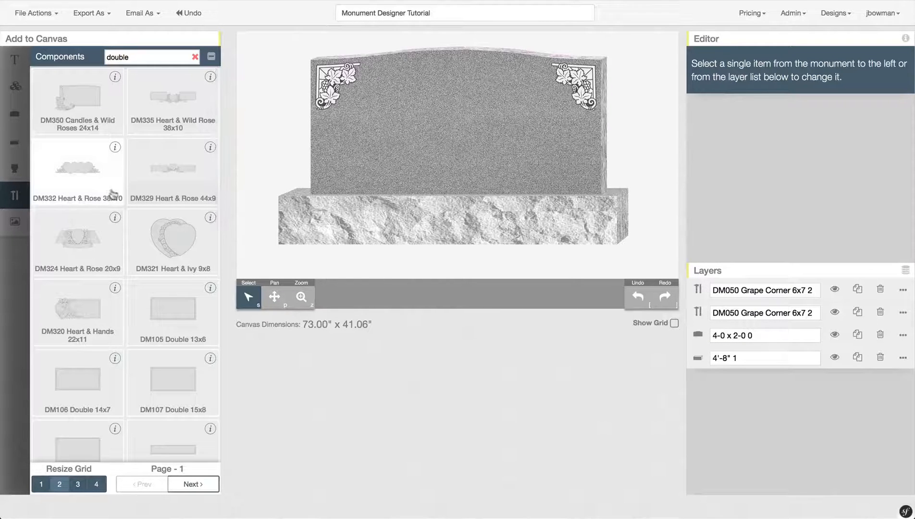
scroll(123, 198, "down", 2)
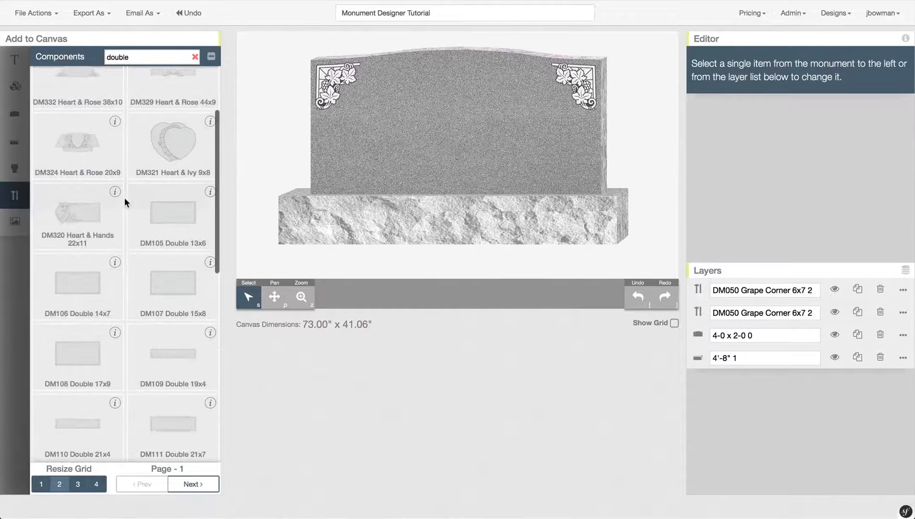
scroll(124, 197, "down", 2)
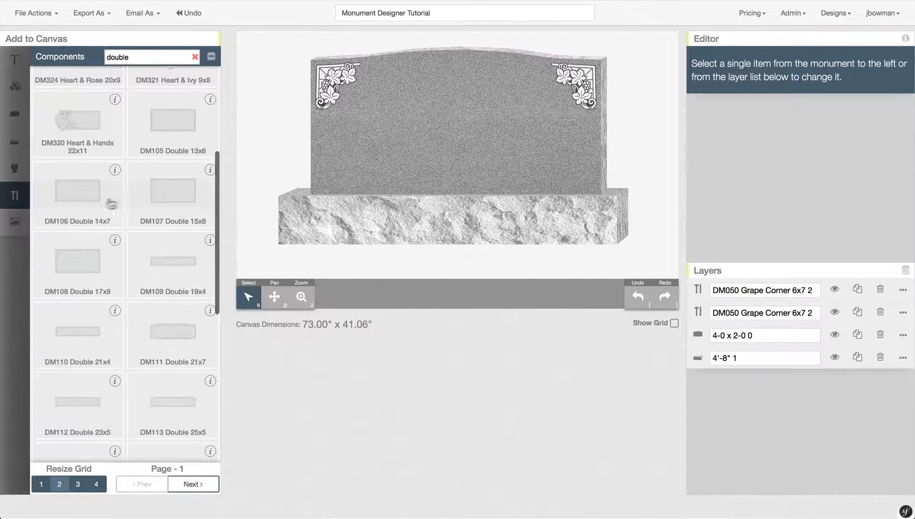
scroll(72, 261, "down", 2)
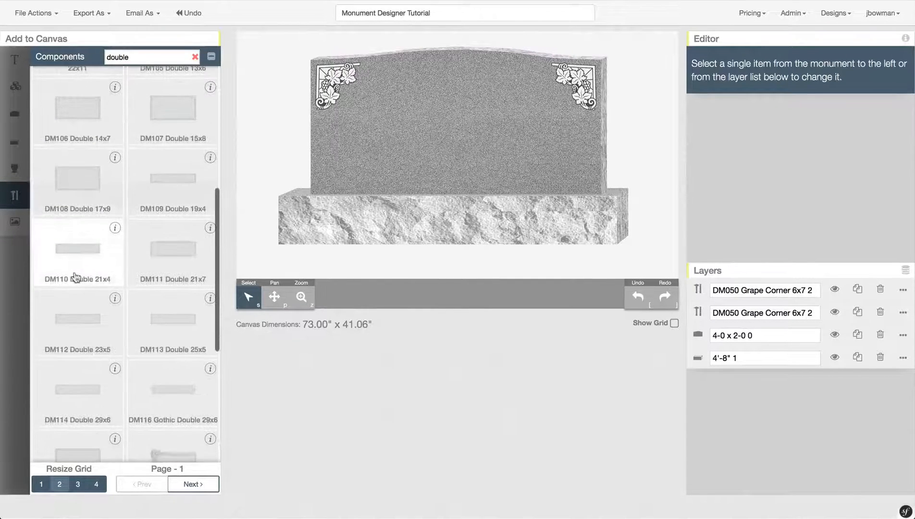
scroll(75, 322, "down", 1)
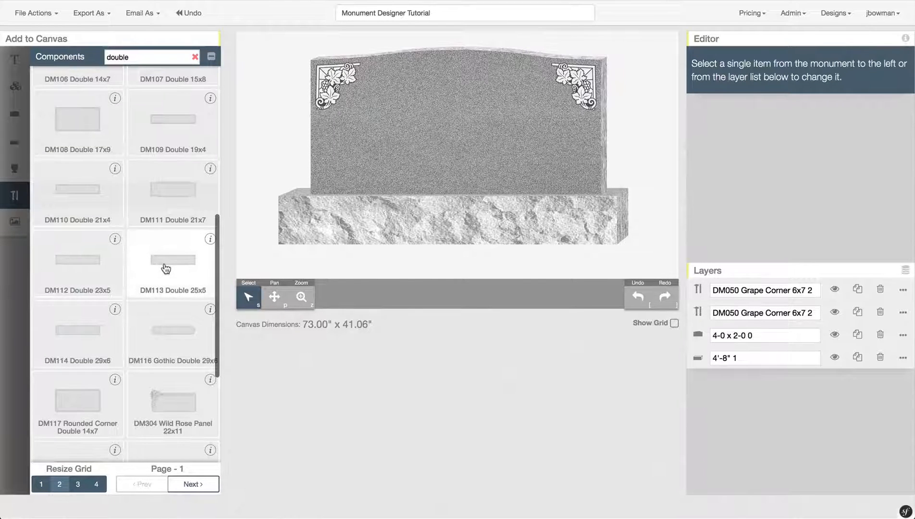
left_click_drag(166, 268, 379, 102)
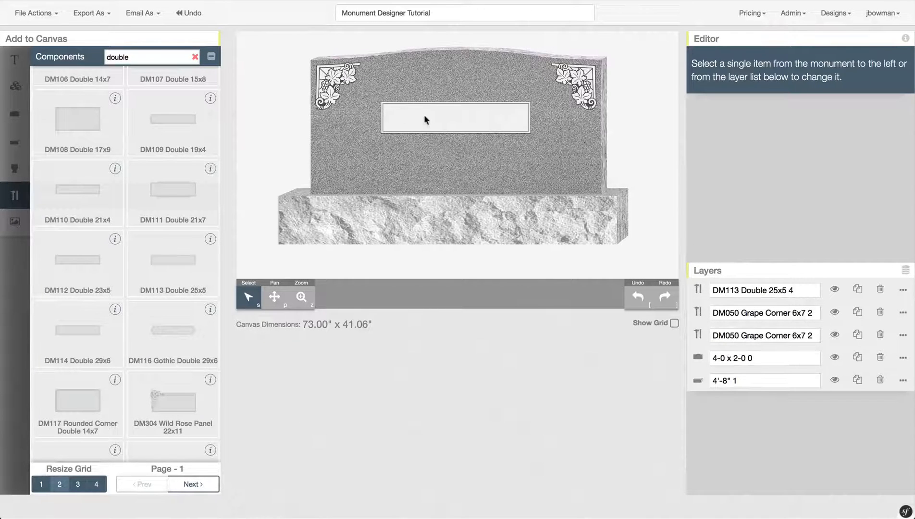
mouse_move(434, 121)
left_mouse_down()
mouse_move(431, 98)
mouse_move(434, 107)
left_mouse_up()
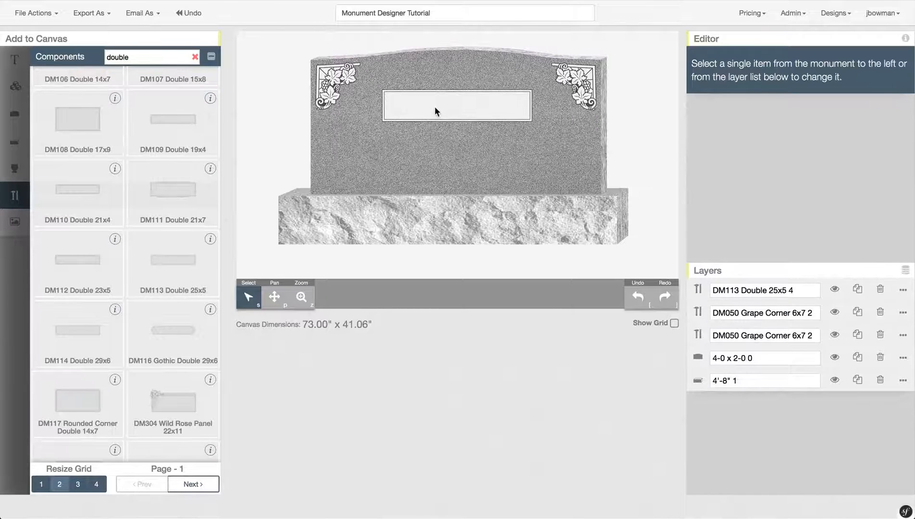
- Add a slightly shrunk DM108 Double 17x9 panel lower left and a duplicate lower right
scroll(154, 223, "down", 3)
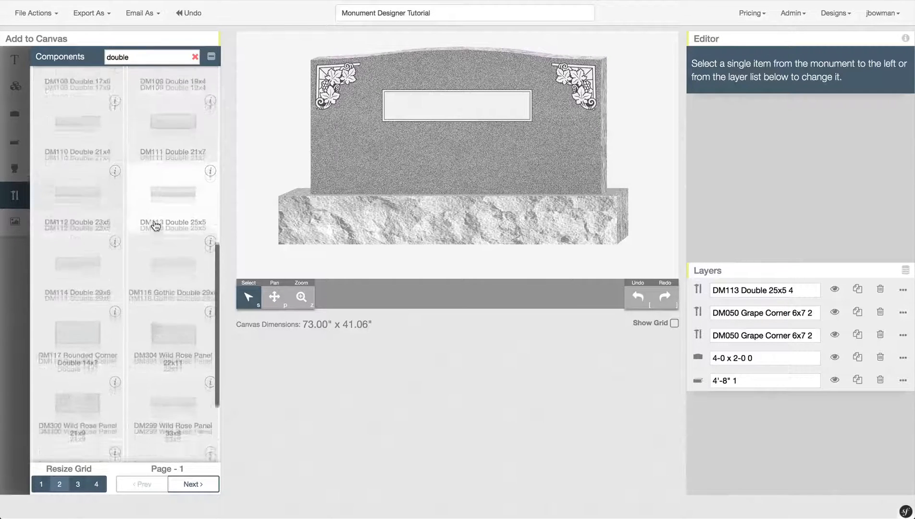
scroll(156, 226, "up", 5)
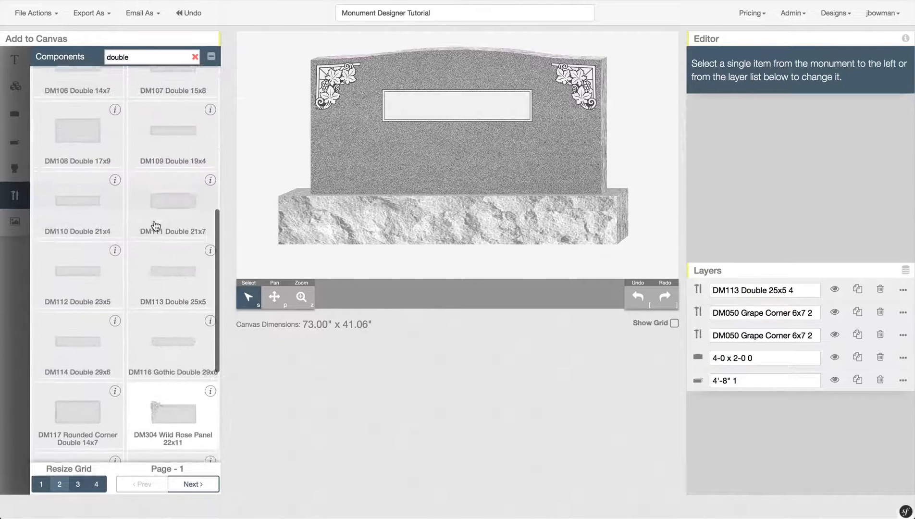
scroll(156, 226, "up", 2)
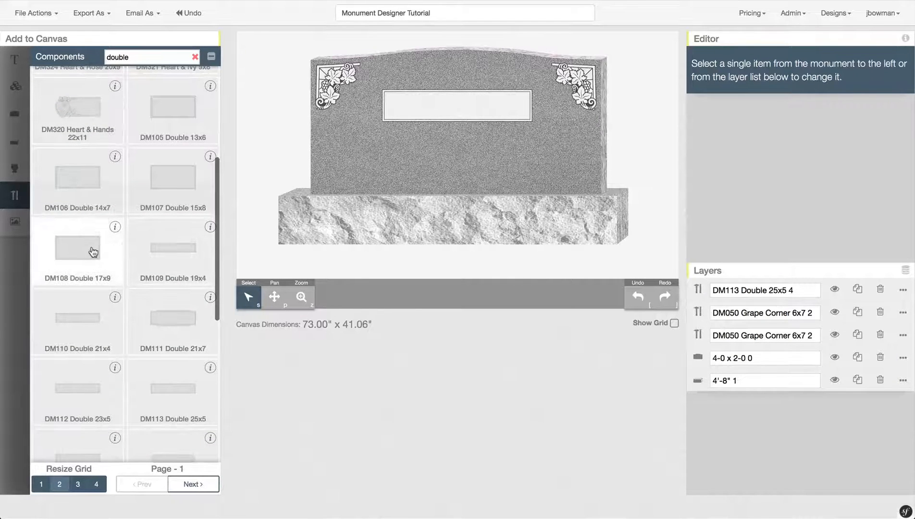
left_click_drag(116, 235, 379, 148)
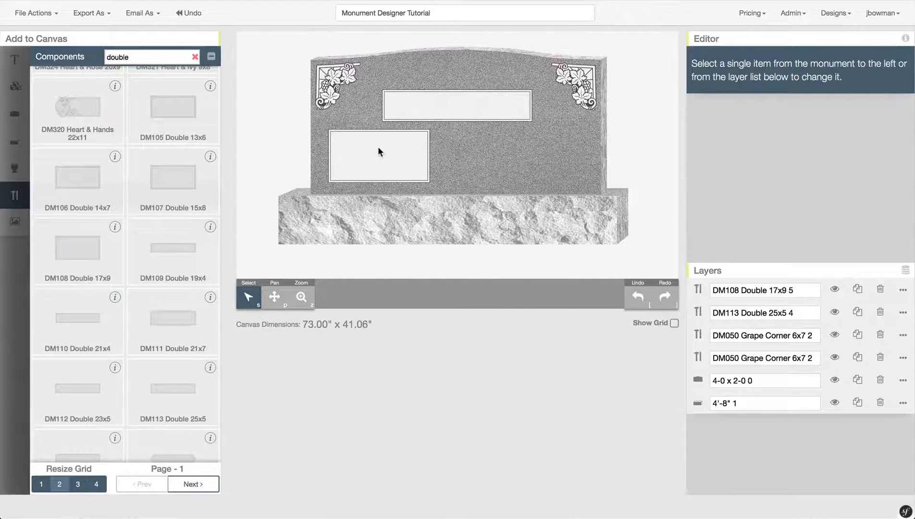
left_click(396, 160)
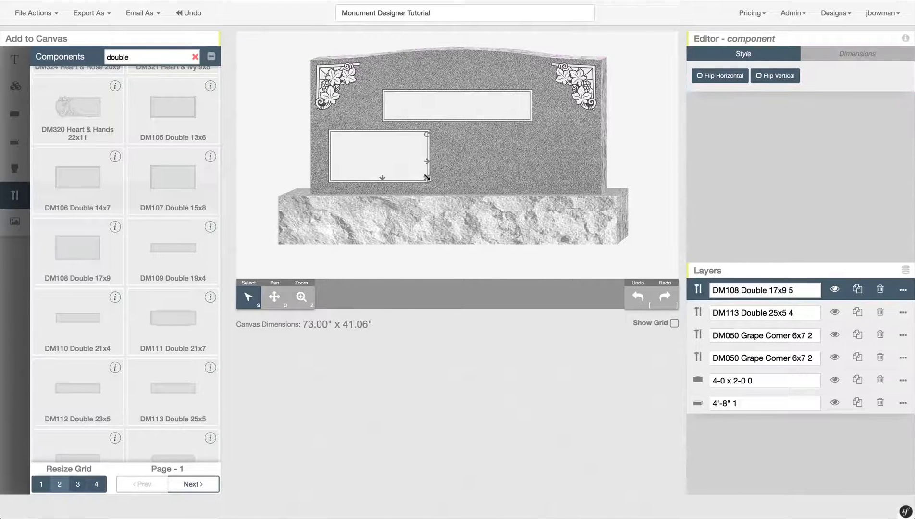
left_click_drag(429, 181, 414, 171)
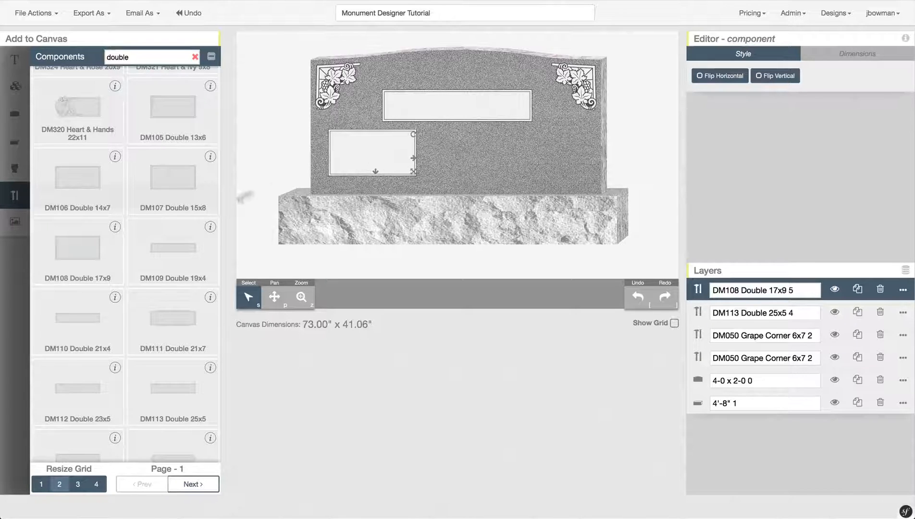
left_click_drag(379, 144, 387, 146)
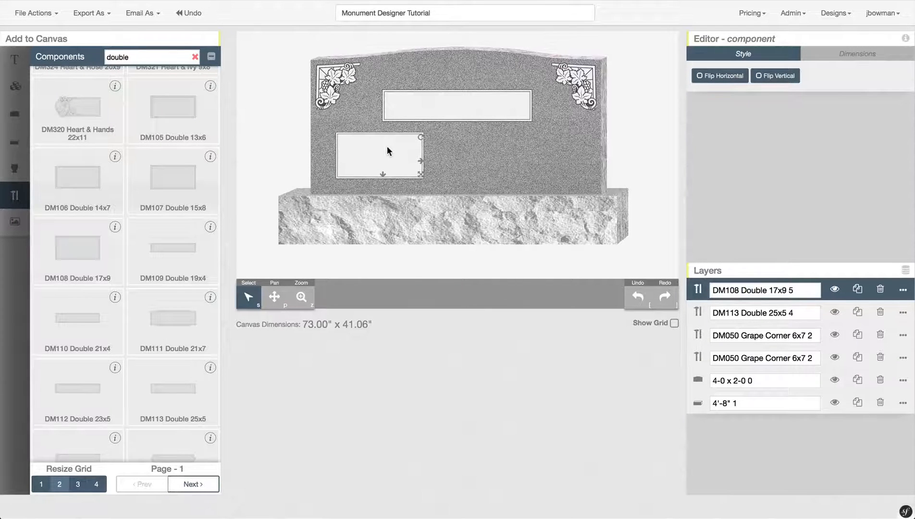
left_click(858, 290)
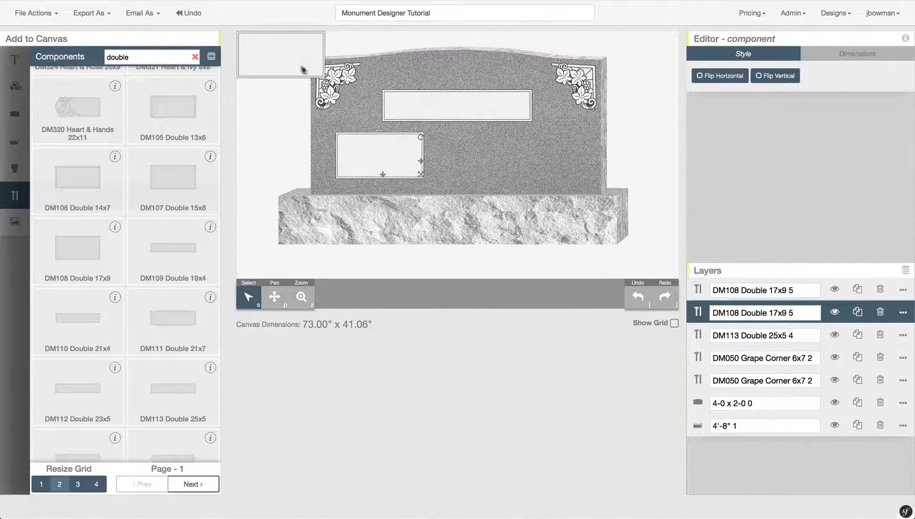
left_click_drag(275, 51, 515, 154)
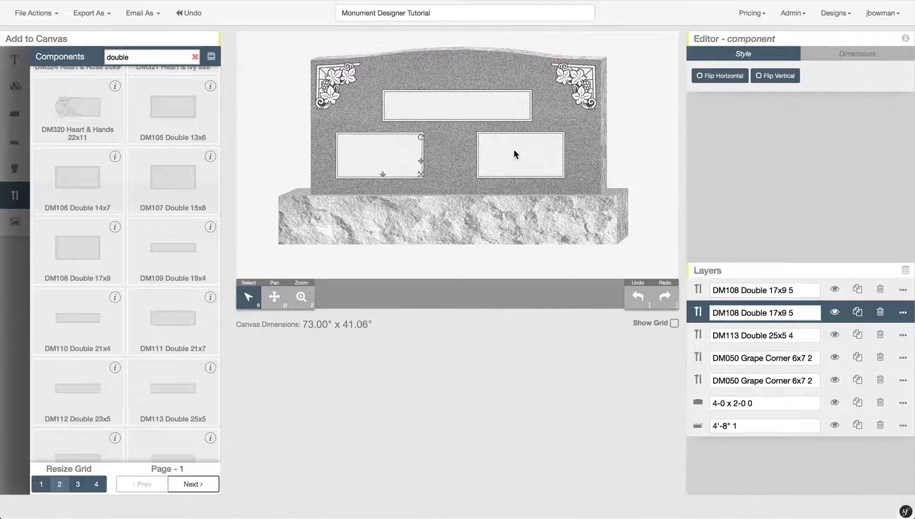
left_click(639, 144)
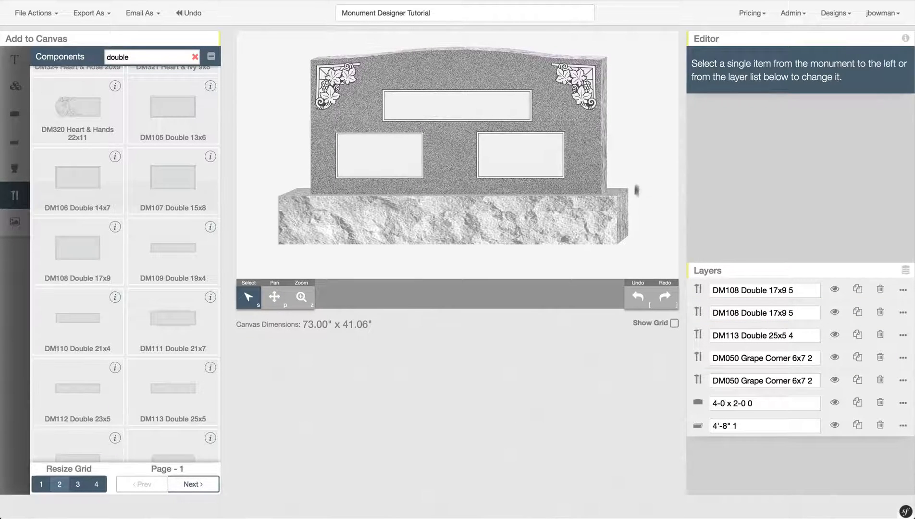
- Using the alignment grid, fine-tune the top 25x5 and right 17x9 panel positions
left_click(675, 323)
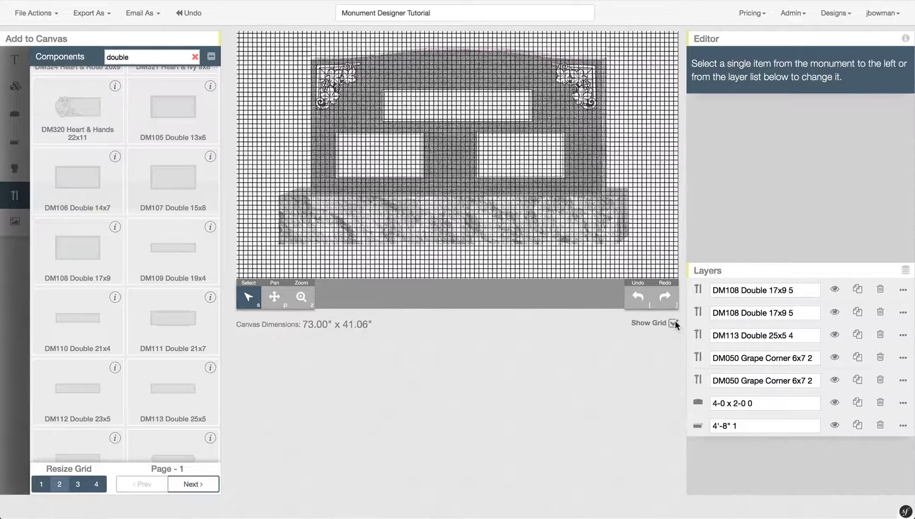
left_click_drag(540, 156, 548, 151)
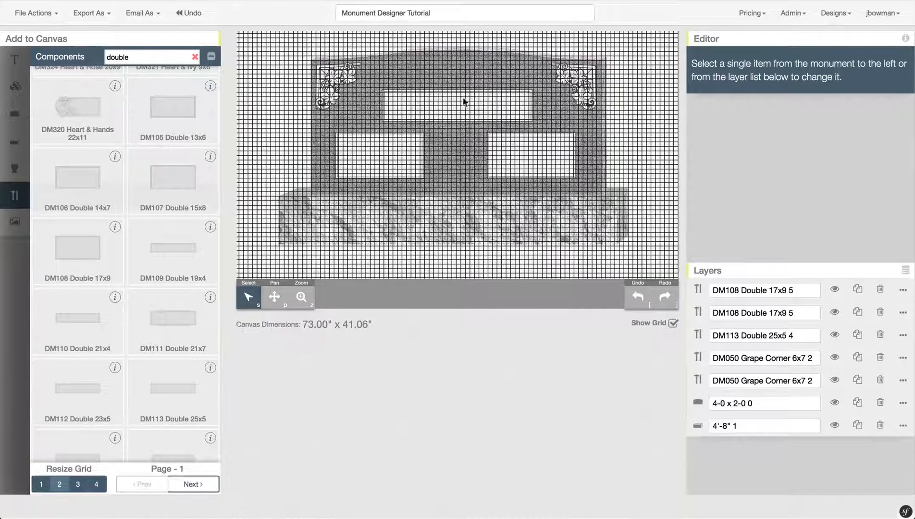
left_click_drag(468, 101, 464, 93)
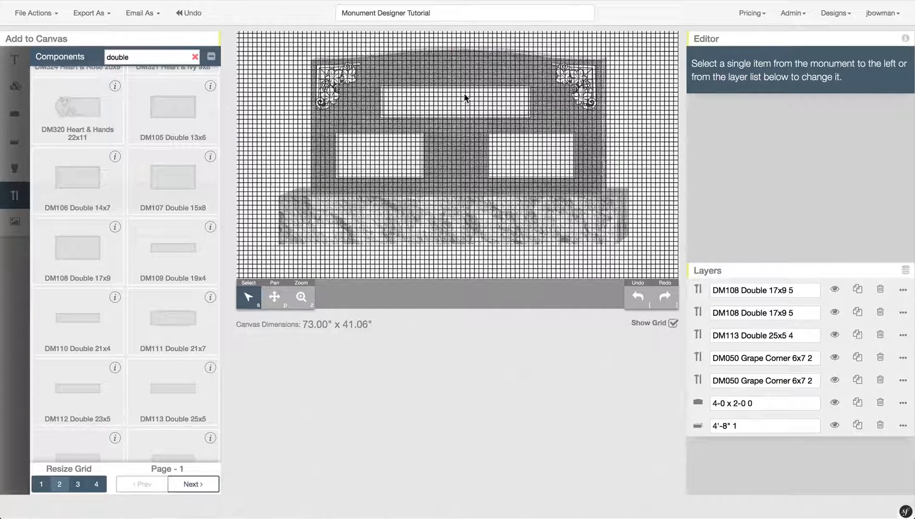
left_click_drag(559, 138, 565, 142)
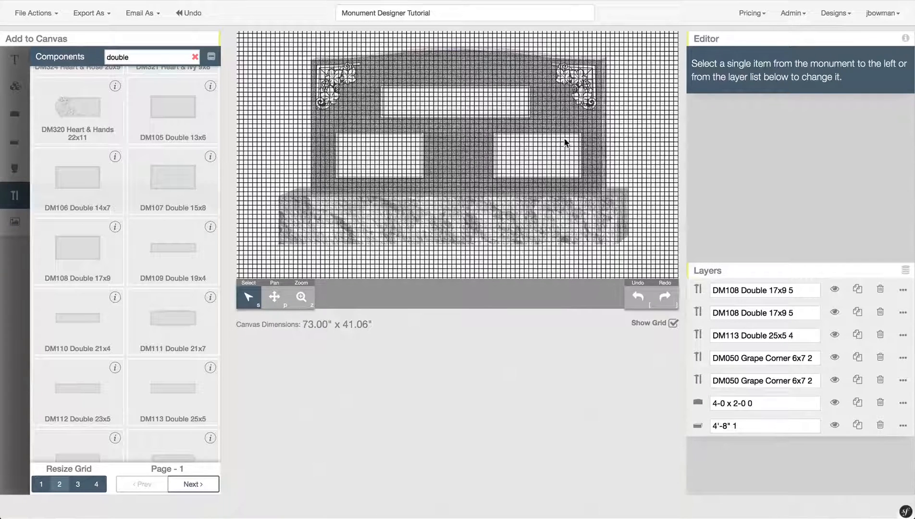
left_click_drag(564, 139, 563, 139)
left_click(673, 323)
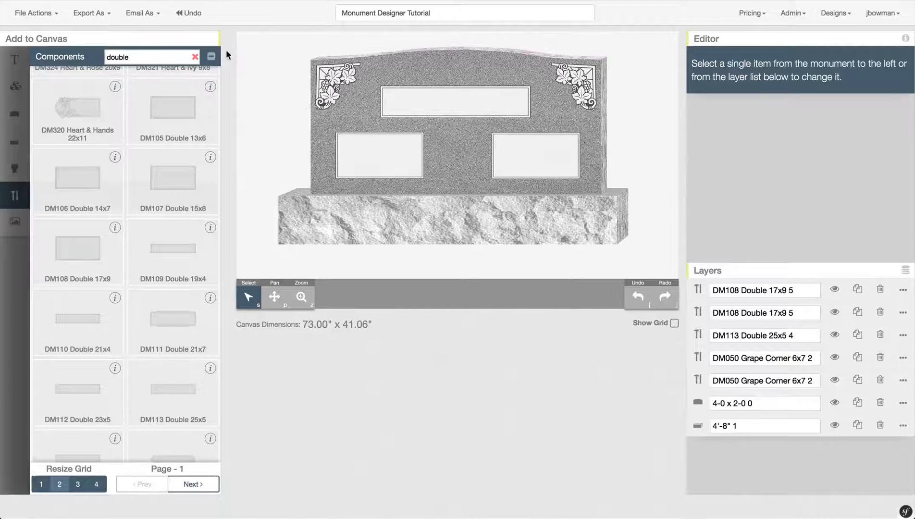
- Add a text object in the top 25x5 panel reading FAMILYNAME
left_click(212, 60)
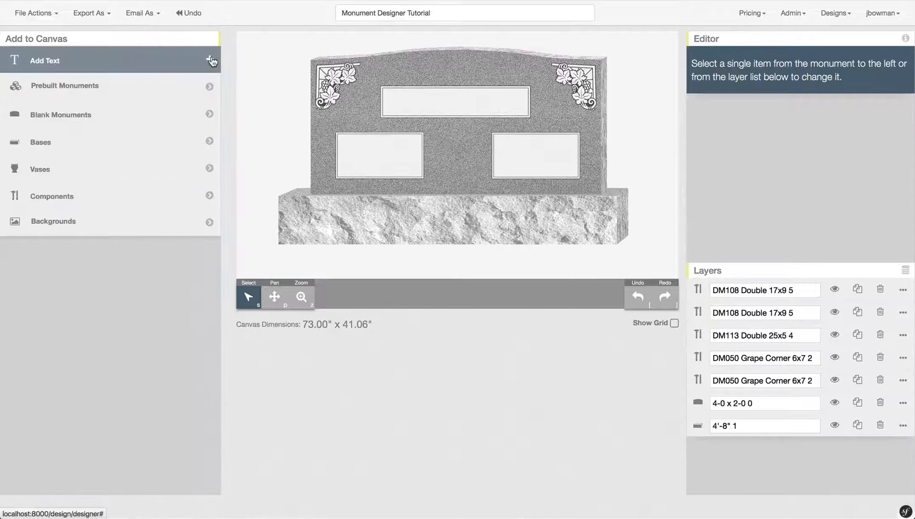
left_click(151, 65)
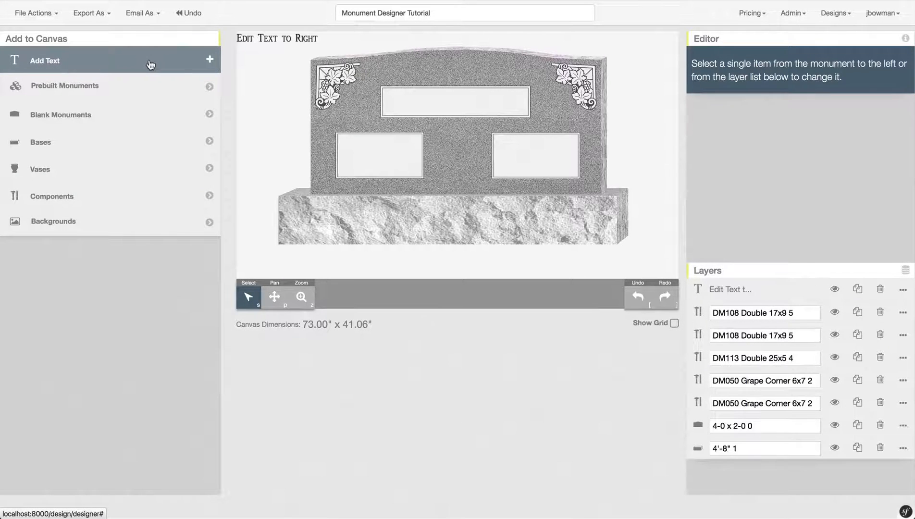
left_click(275, 37)
left_click_drag(266, 37, 427, 103)
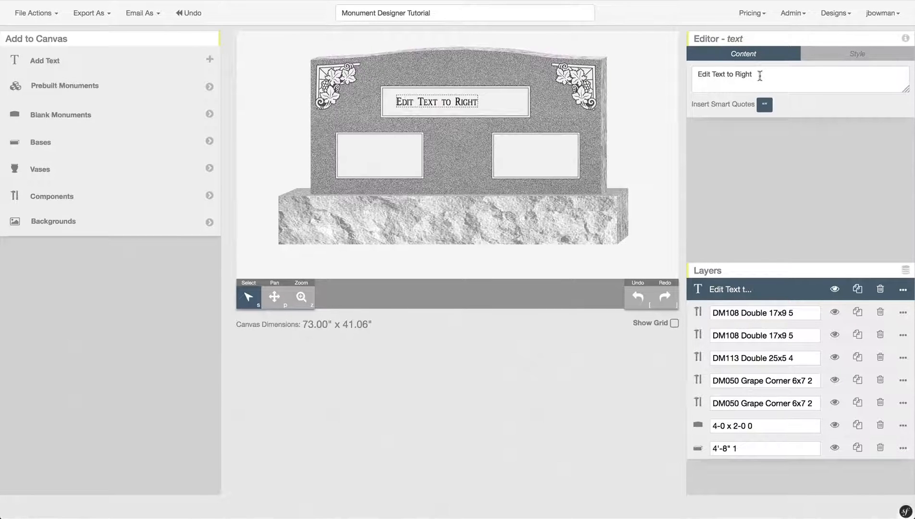
left_click_drag(761, 76, 697, 73)
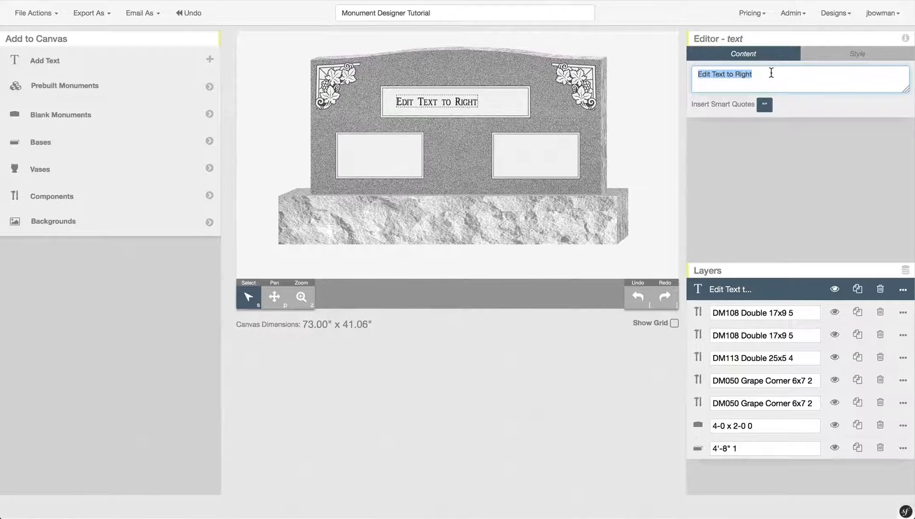
type("FAMILYNA")
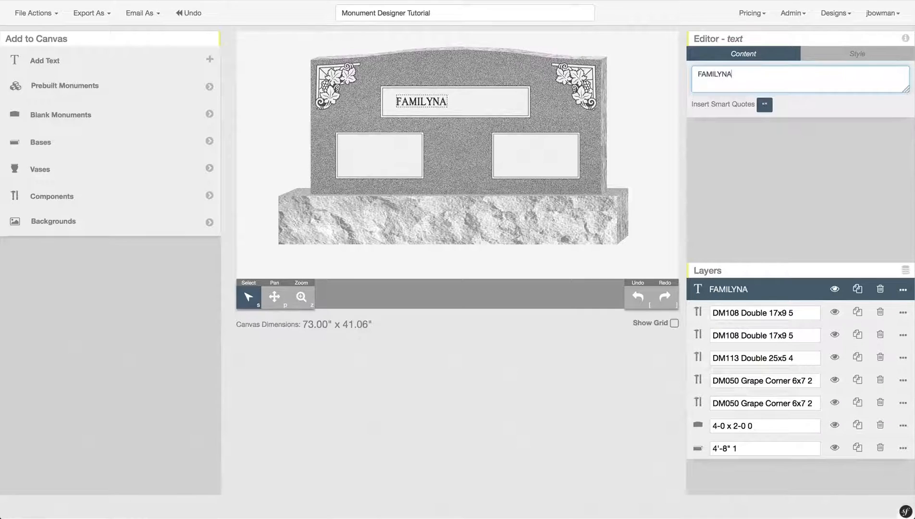
type("ME")
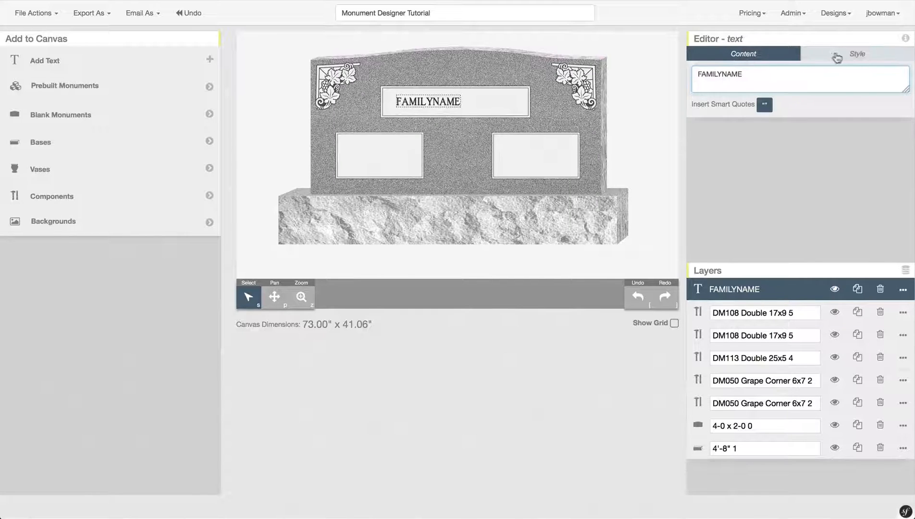
- Style FAMILYNAME sunk at 2 1/4" in Dark Gray Modified Roman 34, then skew it
left_click(864, 56)
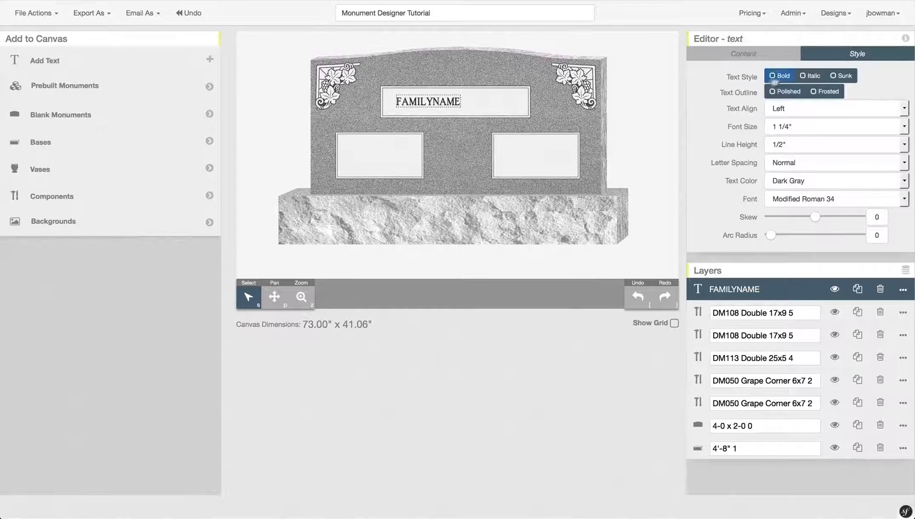
left_click(839, 80)
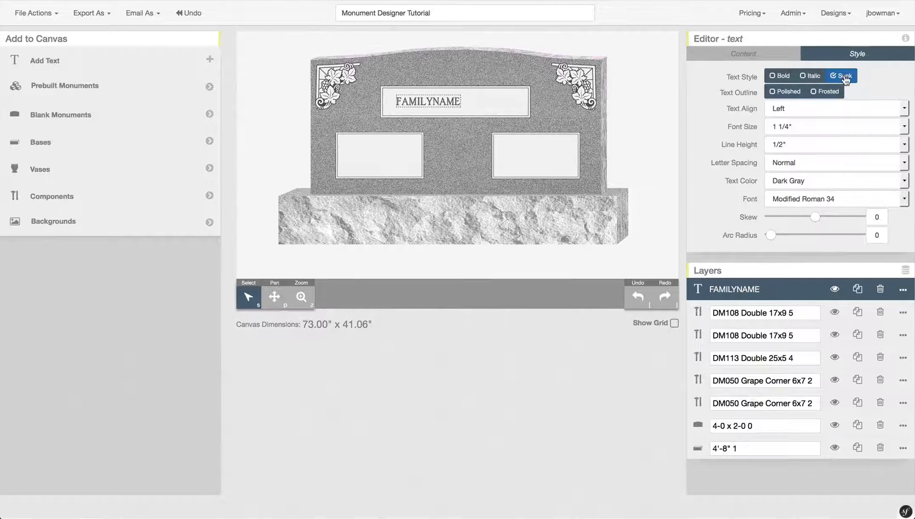
left_click(827, 93)
left_click(827, 94)
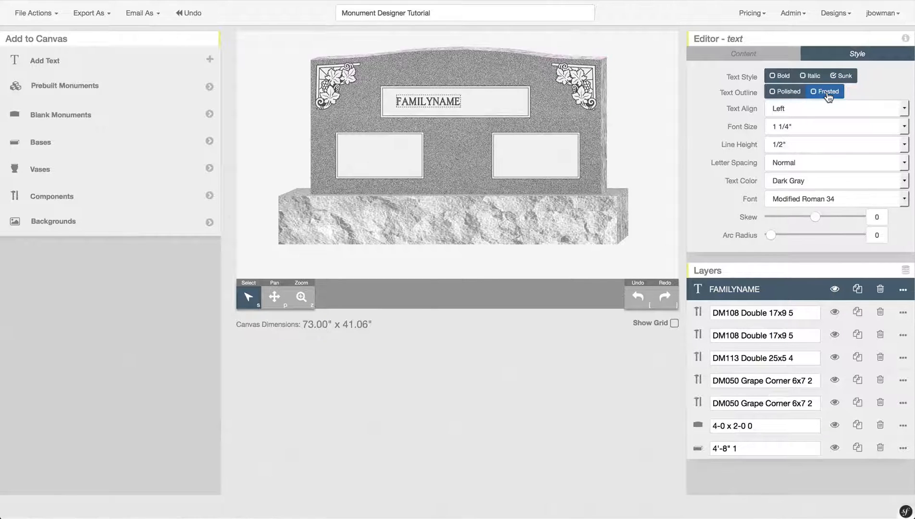
left_click(868, 125)
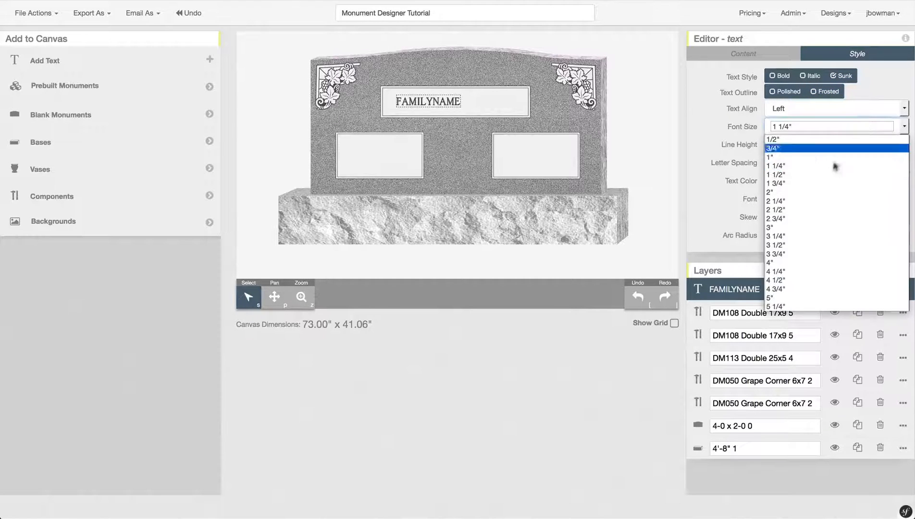
left_click(812, 202)
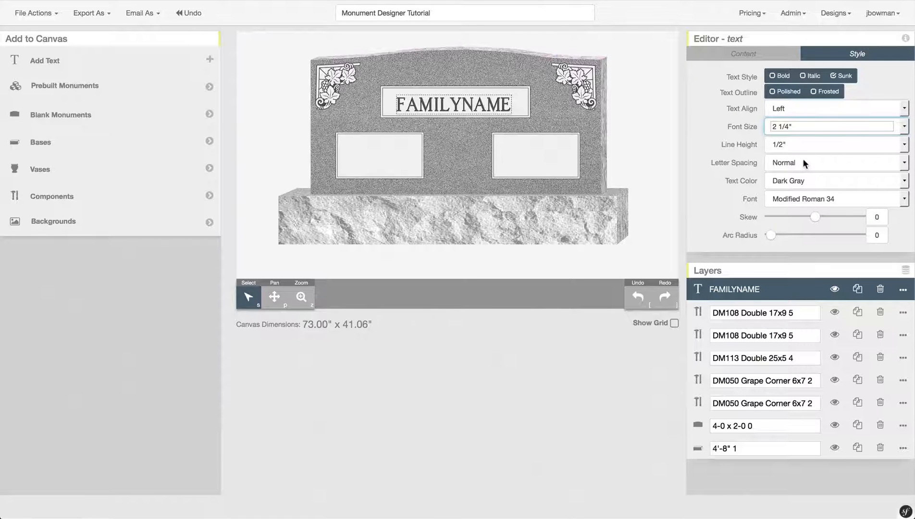
left_click(786, 177)
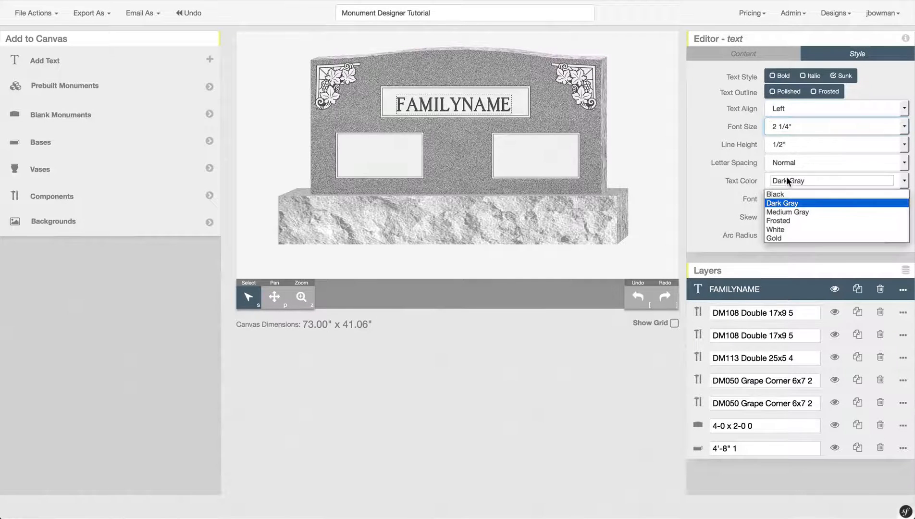
left_click(733, 191)
left_click(811, 199)
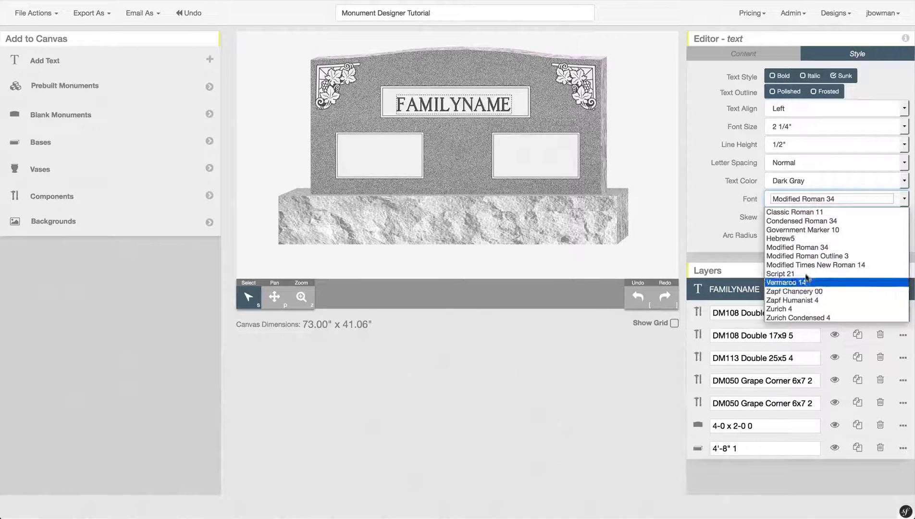
left_click(706, 211)
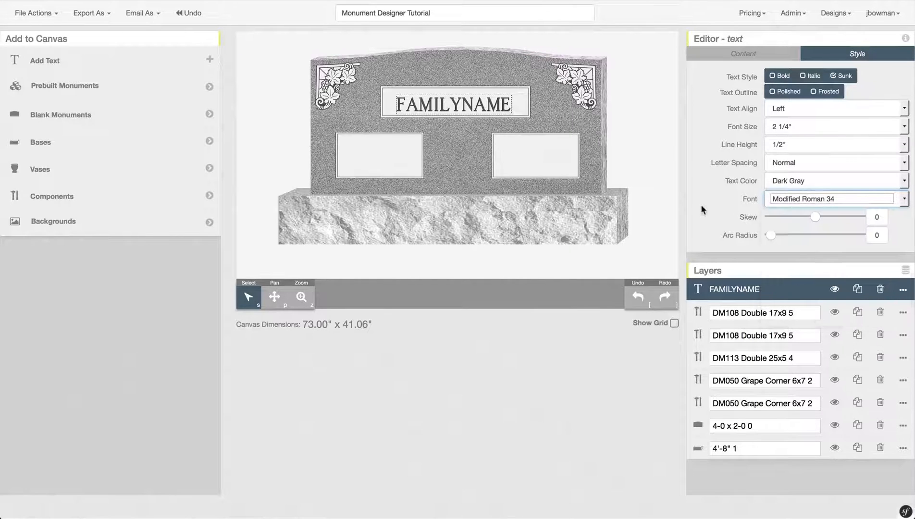
left_click_drag(814, 215, 771, 236)
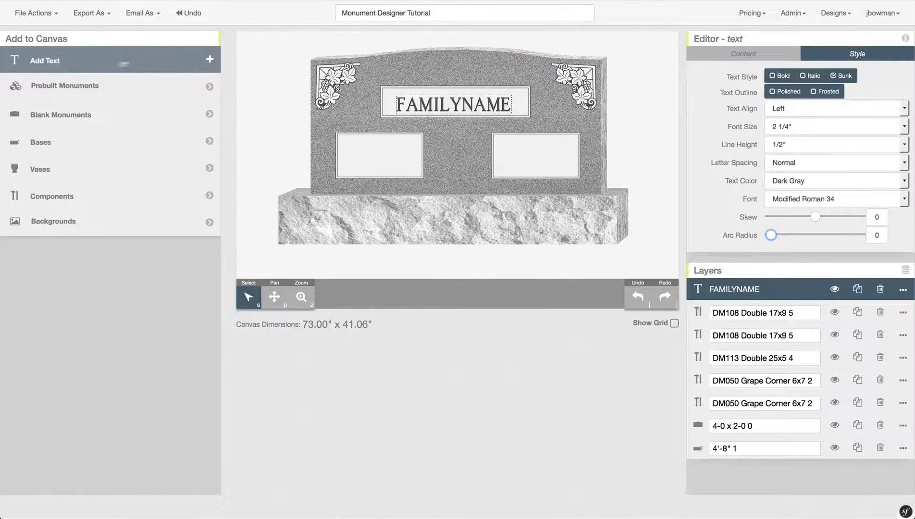
- Add a centre-aligned text object inside the left 17x9 panel
left_click(112, 67)
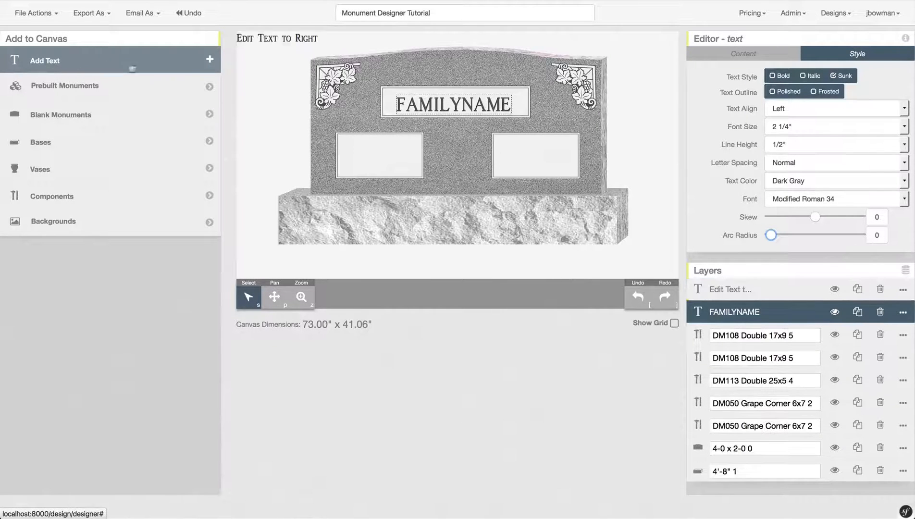
left_click(257, 37)
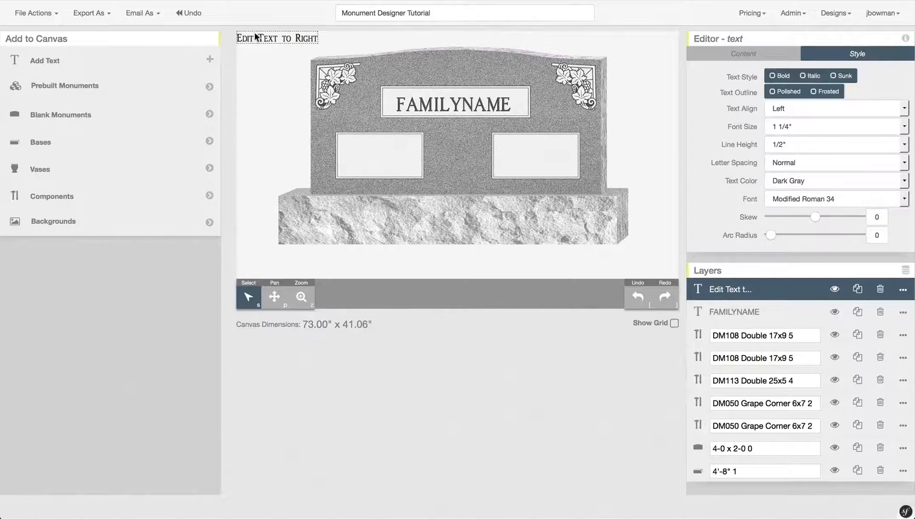
left_click_drag(256, 37, 360, 146)
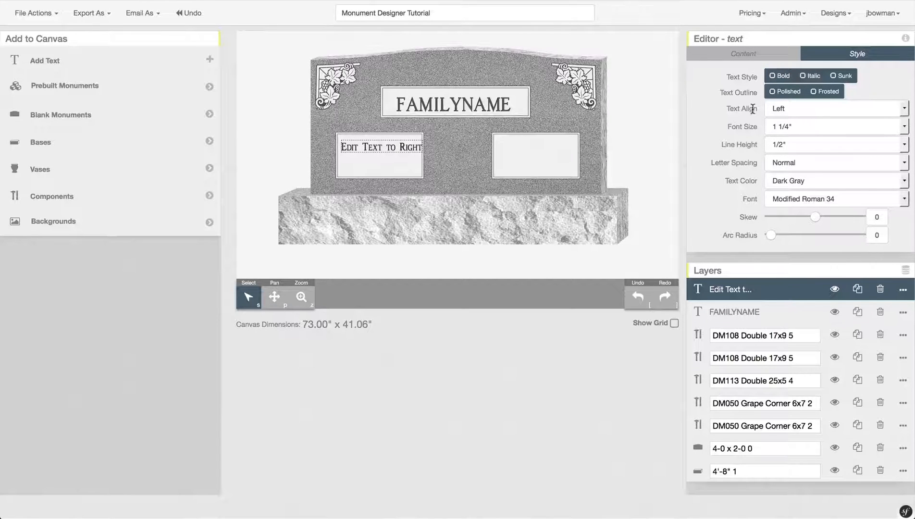
left_click(791, 108)
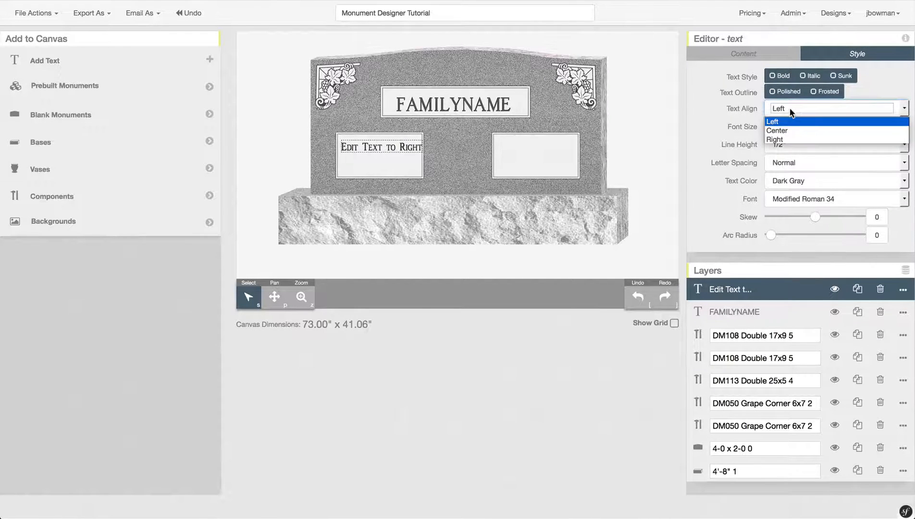
left_click(791, 131)
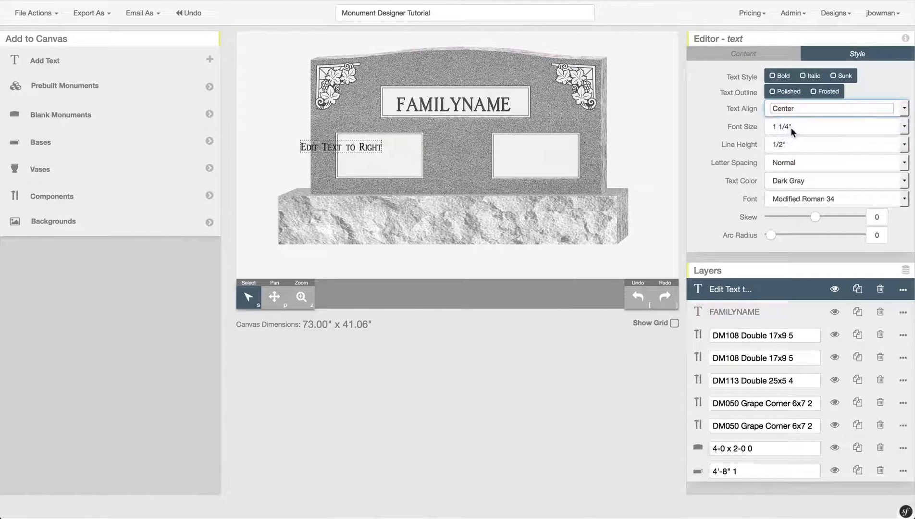
left_click(360, 149)
left_click_drag(361, 150, 399, 144)
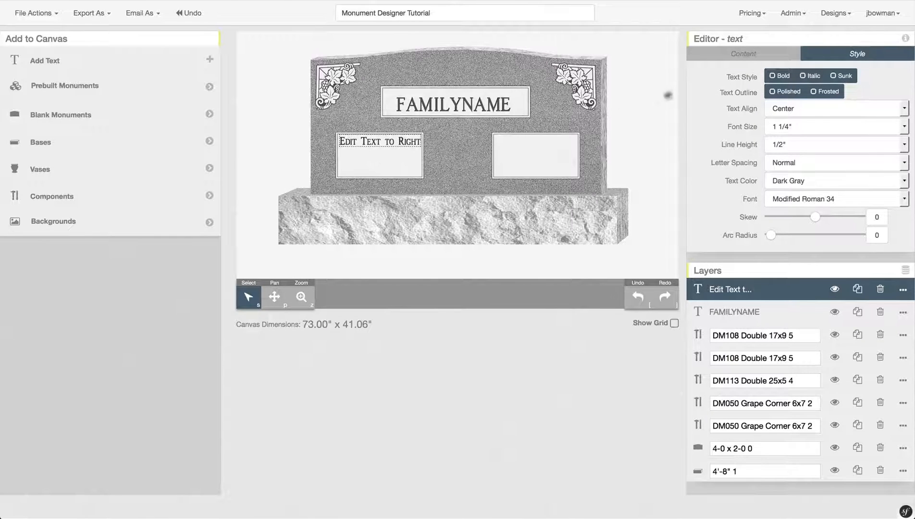
- Set its content to FIRST MIDDLE followed by two MON. DY. YEAR lines
left_click(767, 56)
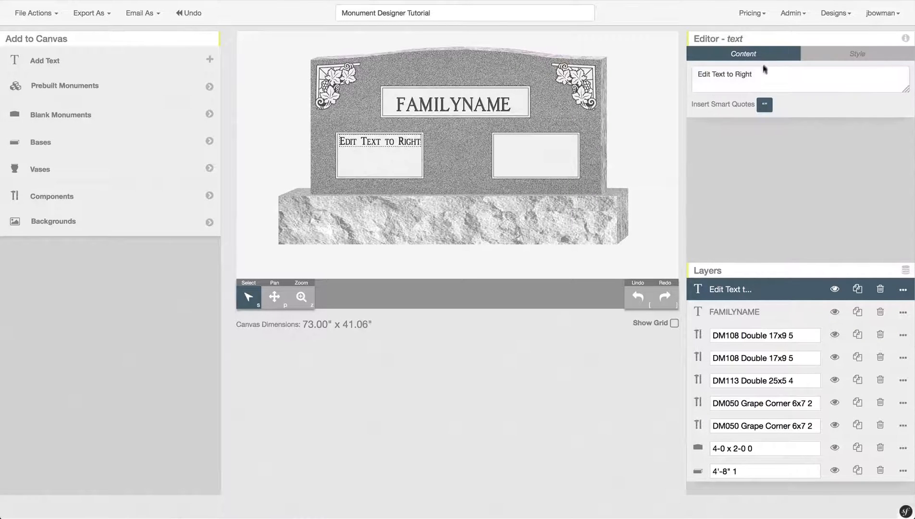
left_click_drag(761, 76, 695, 73)
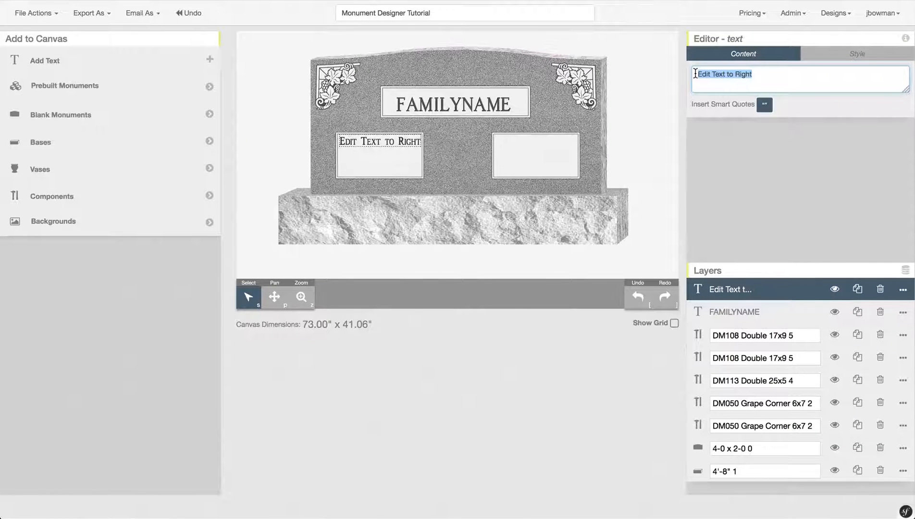
type("FIRST ")
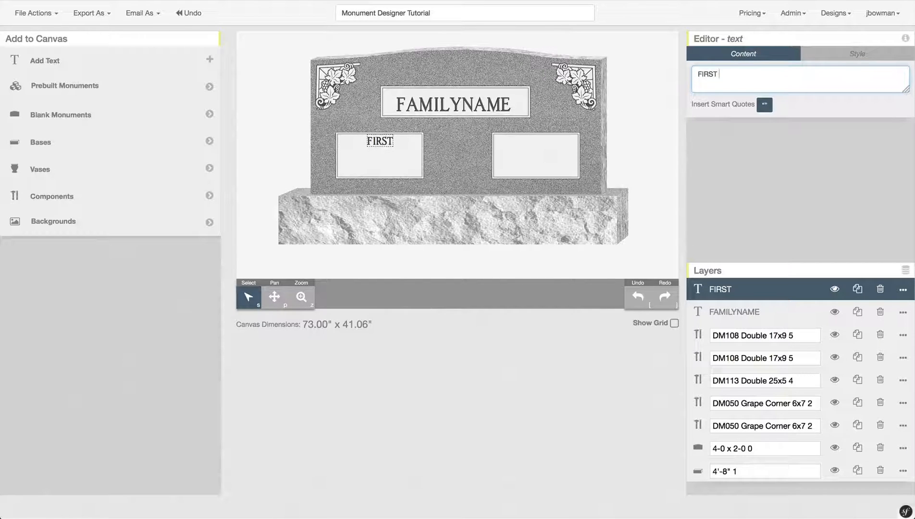
type("MIDDLE")
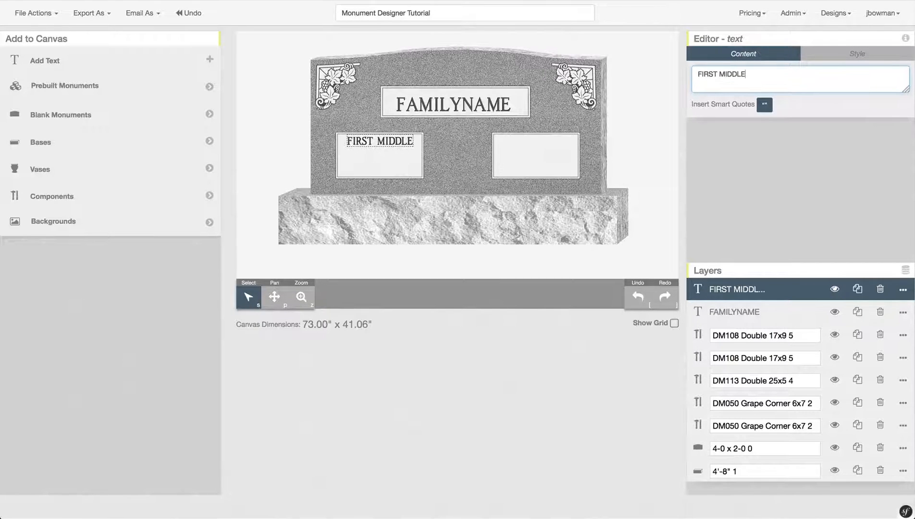
key("Return")
type("MON.")
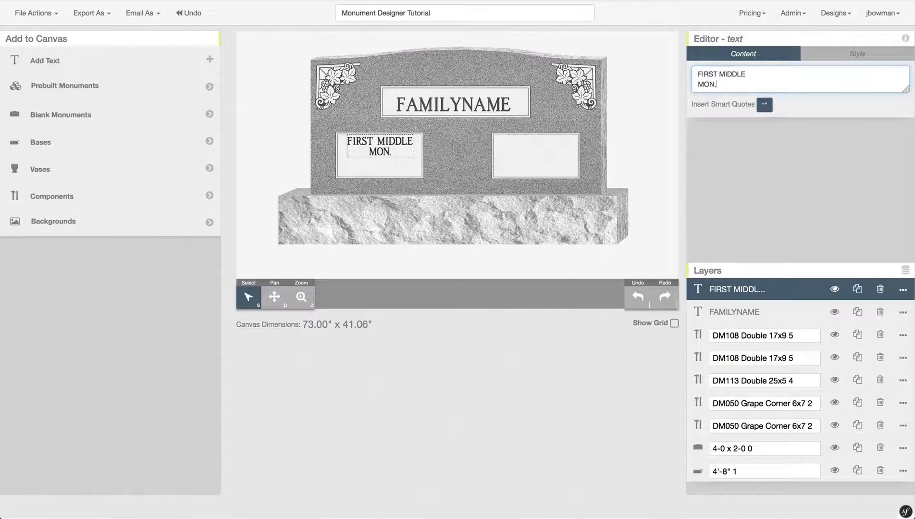
type(" DY. YEAR")
key("Return")
type("MO")
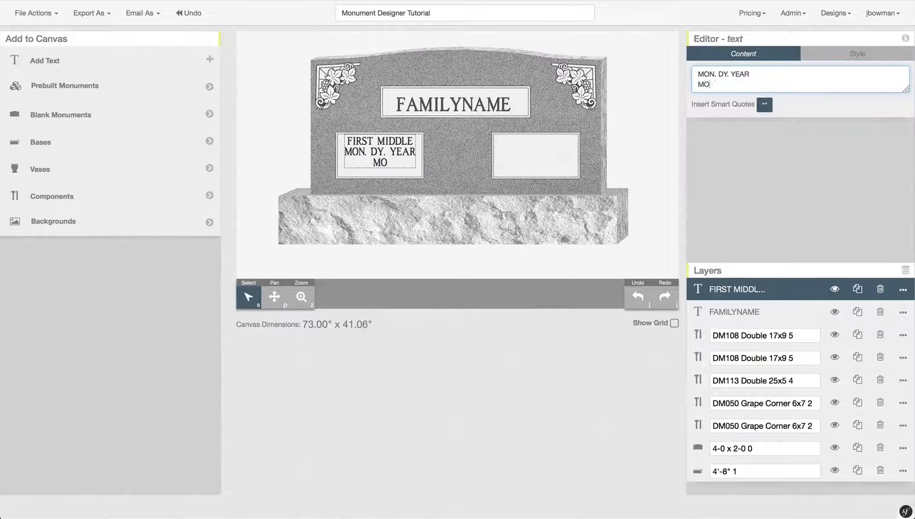
type("N. DY. YEAR")
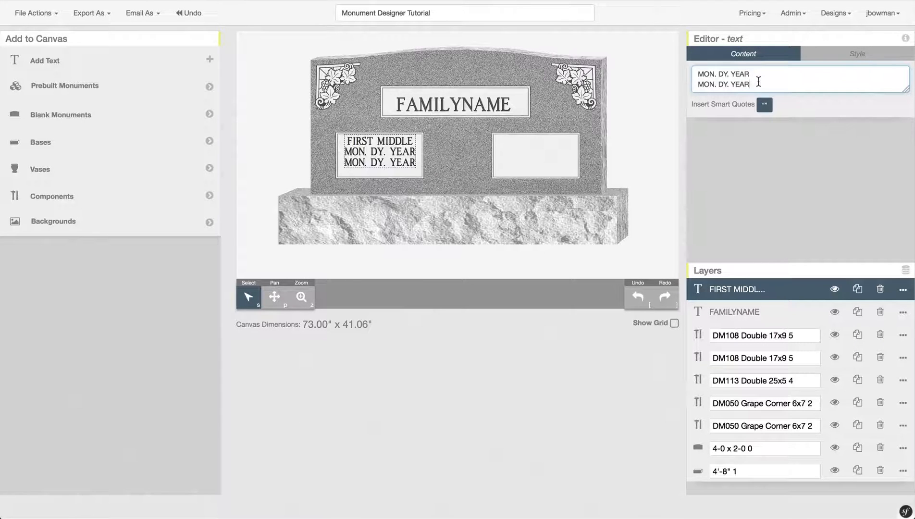
- Make the left inscription sunk with 3/4" line height and nudge it into place
left_click(843, 56)
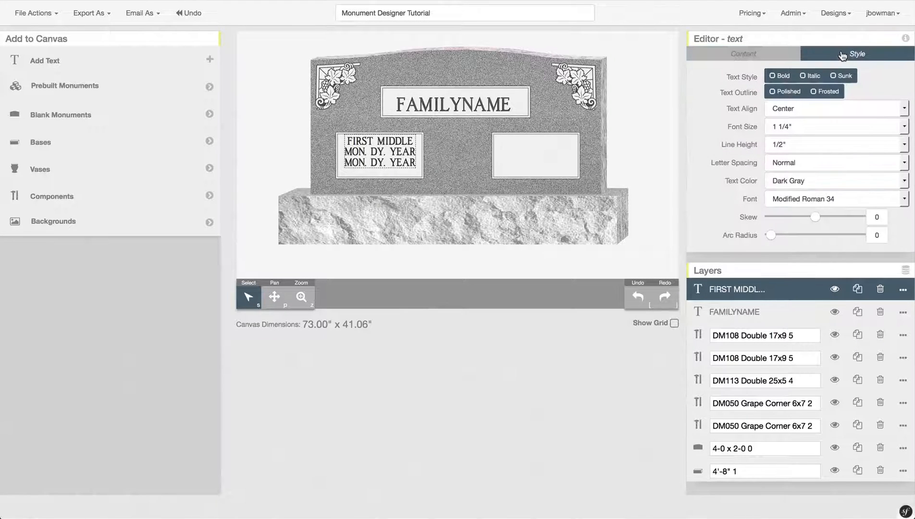
left_click(846, 78)
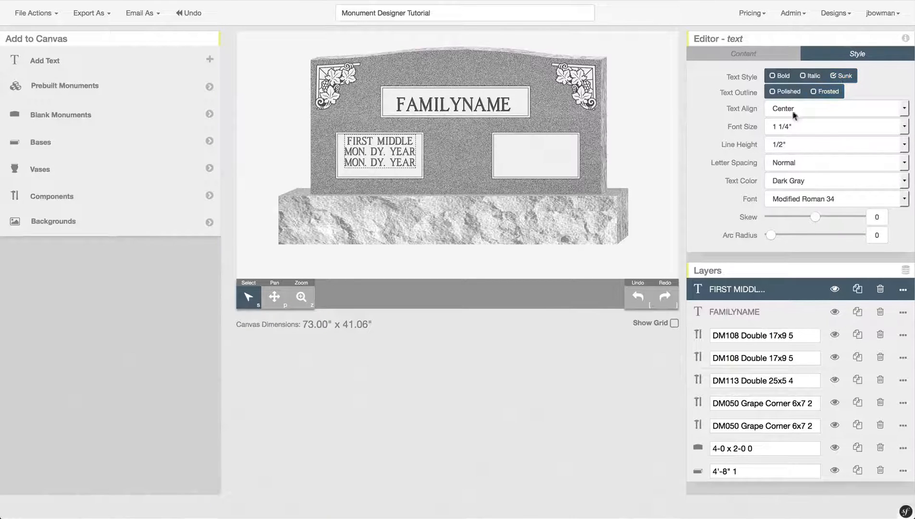
left_click(787, 144)
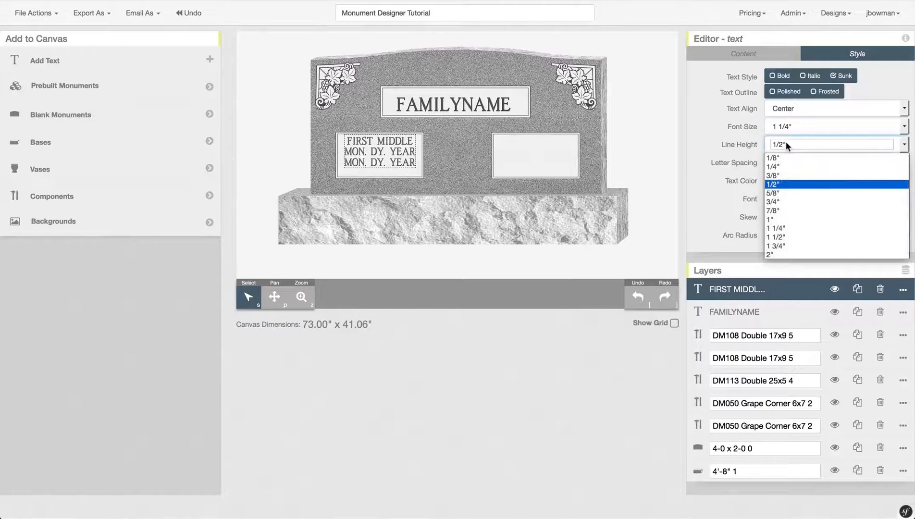
left_click(782, 203)
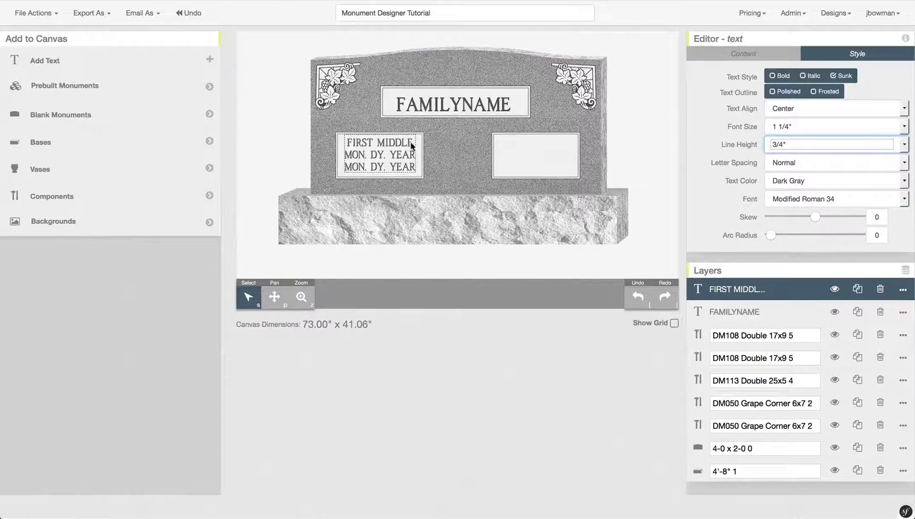
left_click_drag(403, 142, 402, 144)
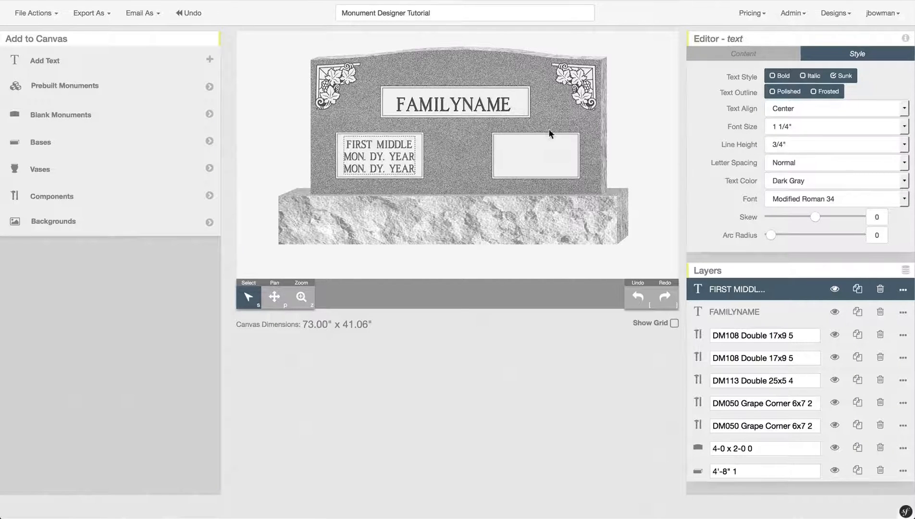
left_click(637, 127)
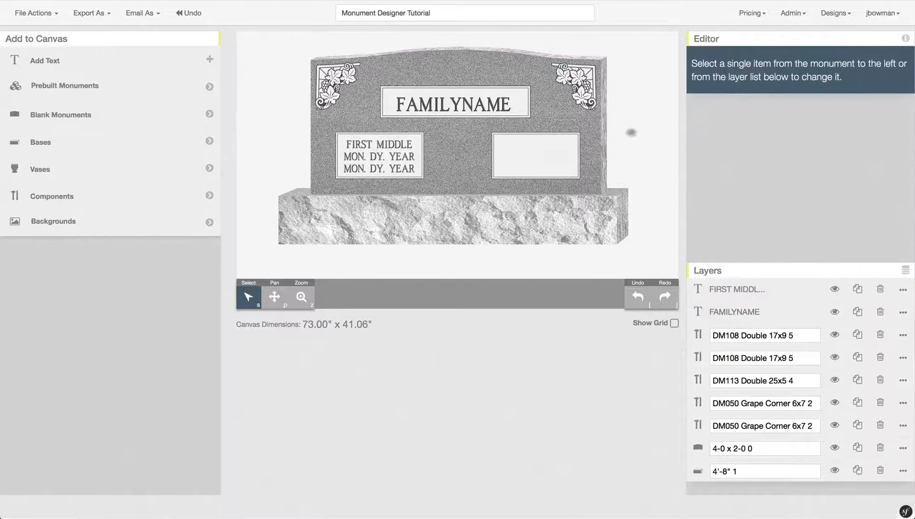
- Duplicate the FIRST MIDDLE inscription and move the copy into the right 17x9 panel
left_click(388, 144)
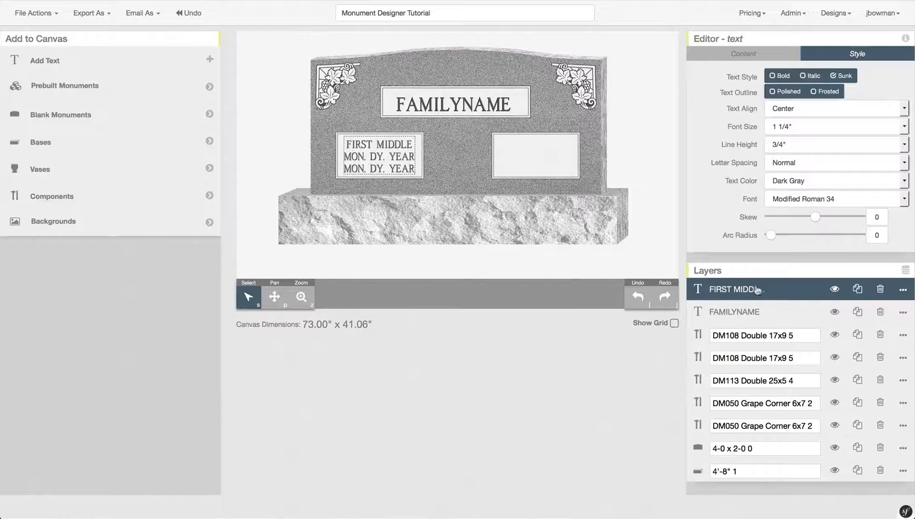
left_click(859, 290)
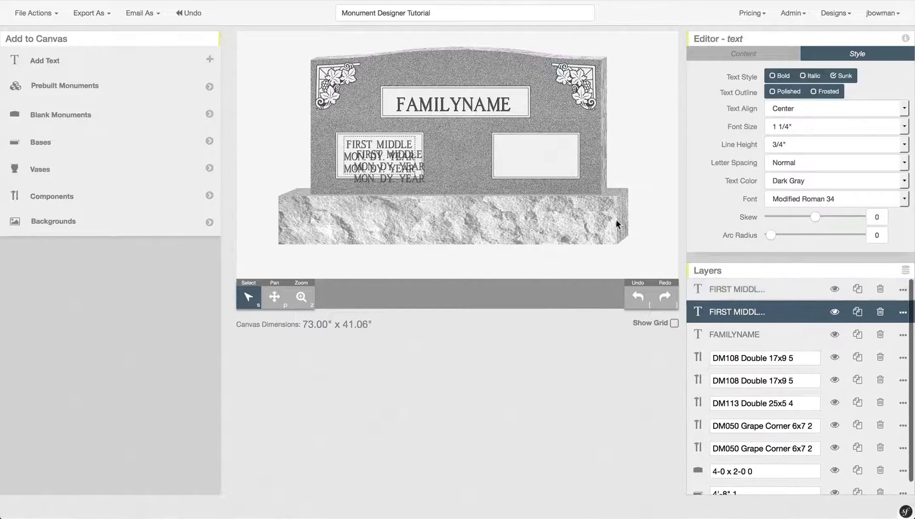
left_click(411, 179)
left_click_drag(412, 169, 550, 153)
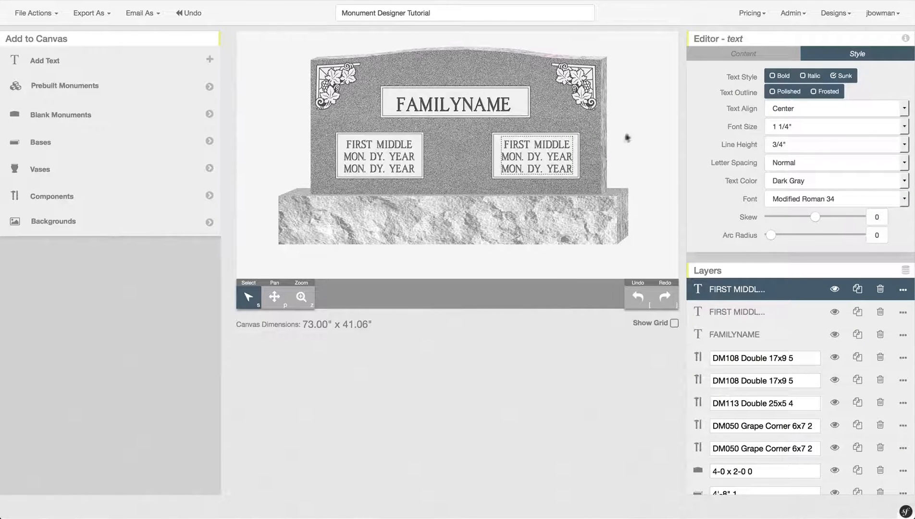
left_click(633, 134)
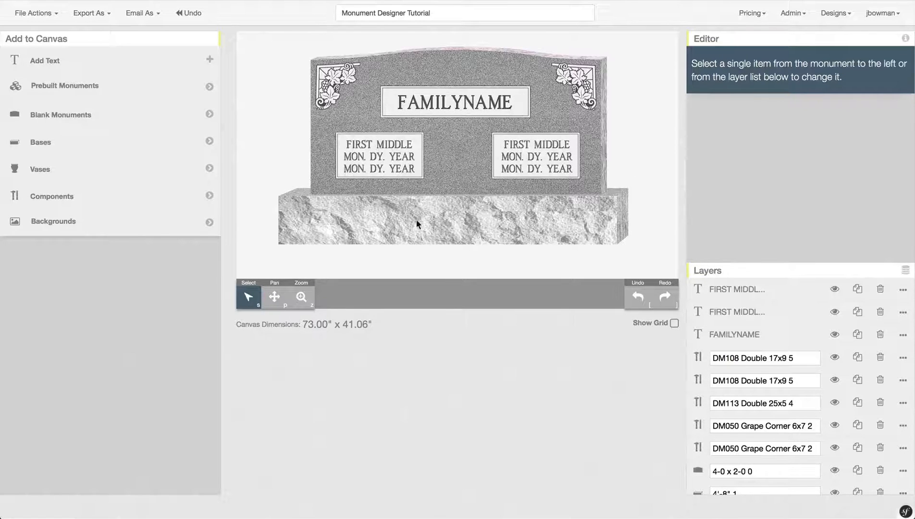
- Stretch the rough-cut base wider on the right and shift it back under the headstone
left_click(550, 221)
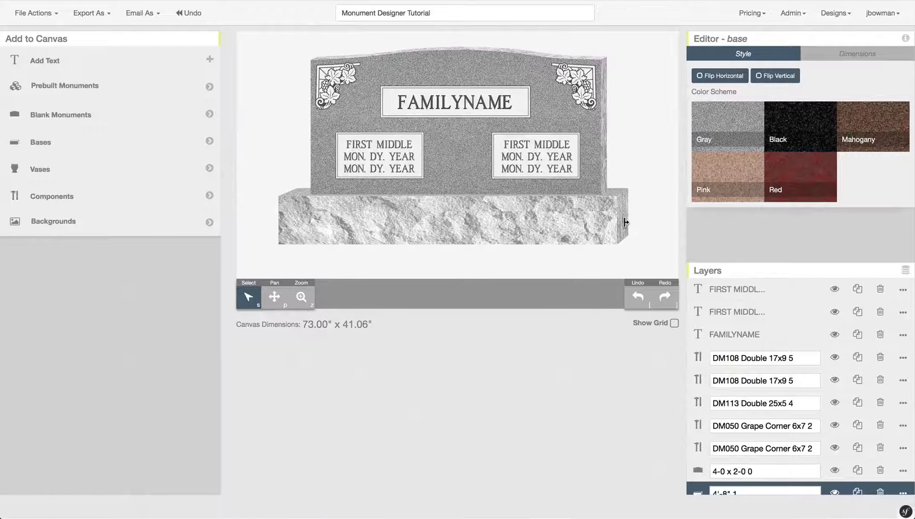
mouse_move(624, 222)
left_mouse_down()
mouse_move(664, 223)
mouse_move(626, 223)
left_mouse_up()
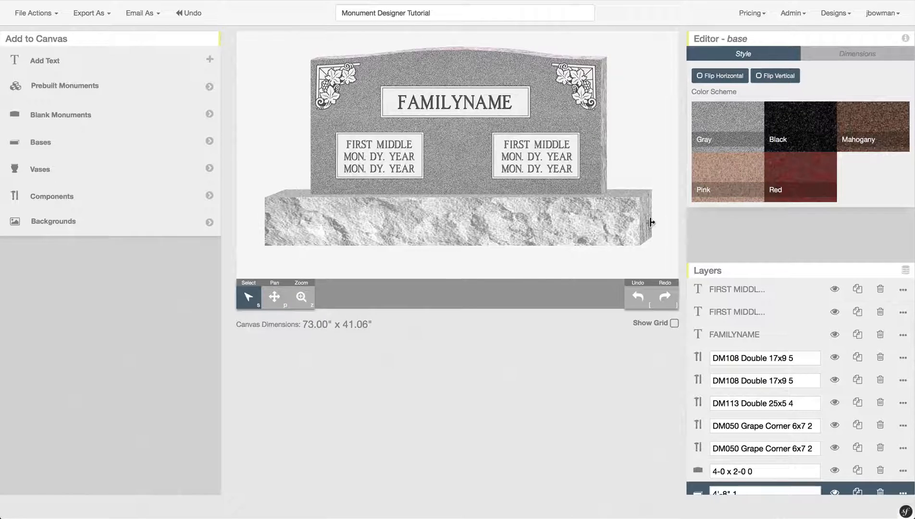
left_click_drag(652, 222, 628, 217)
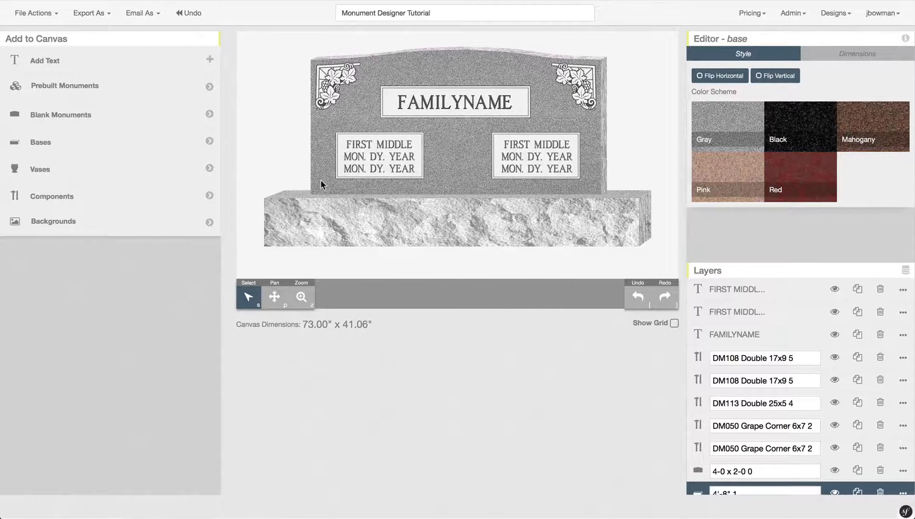
- Place a Turned Polished 4 x 10 vase left of the headstone and a duplicate on the right
left_click(63, 175)
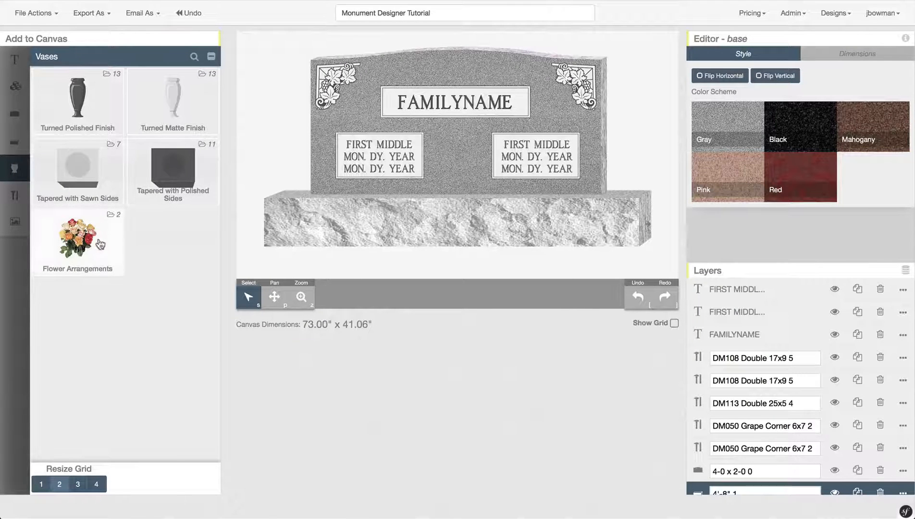
left_click(110, 99)
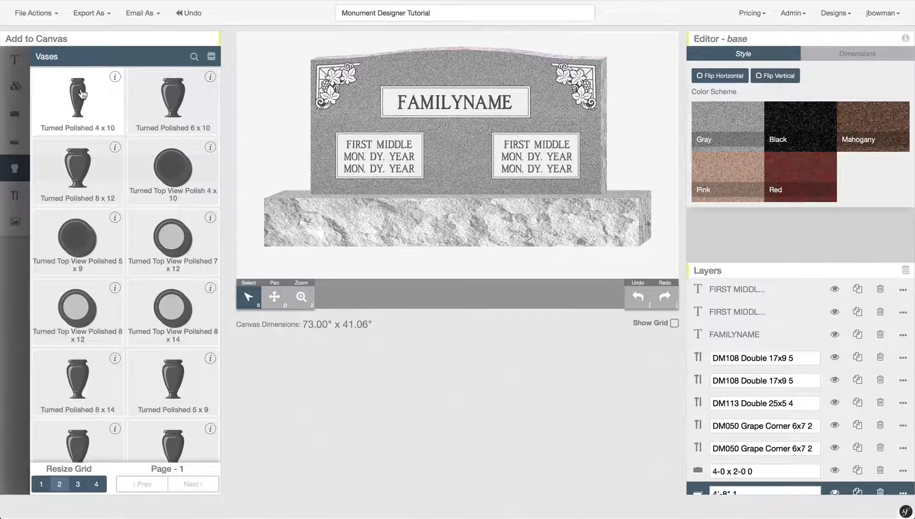
left_click_drag(82, 94, 294, 144)
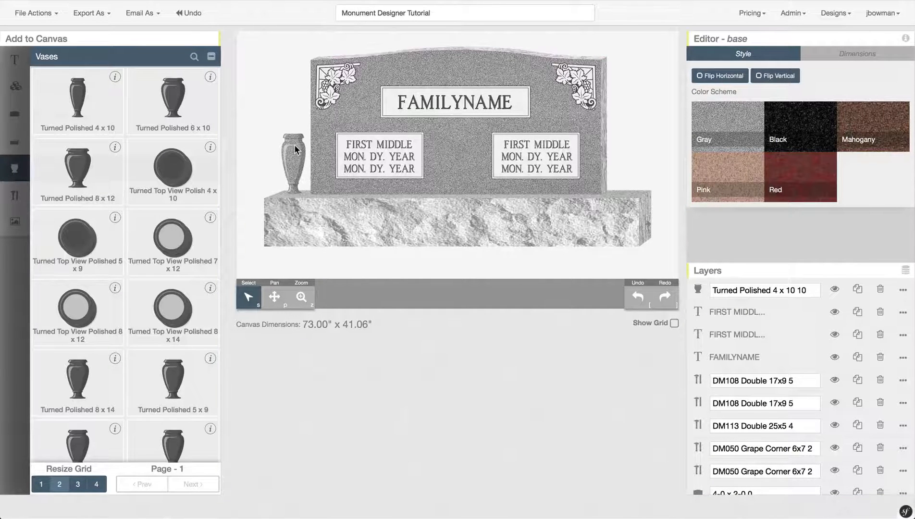
left_click(295, 154)
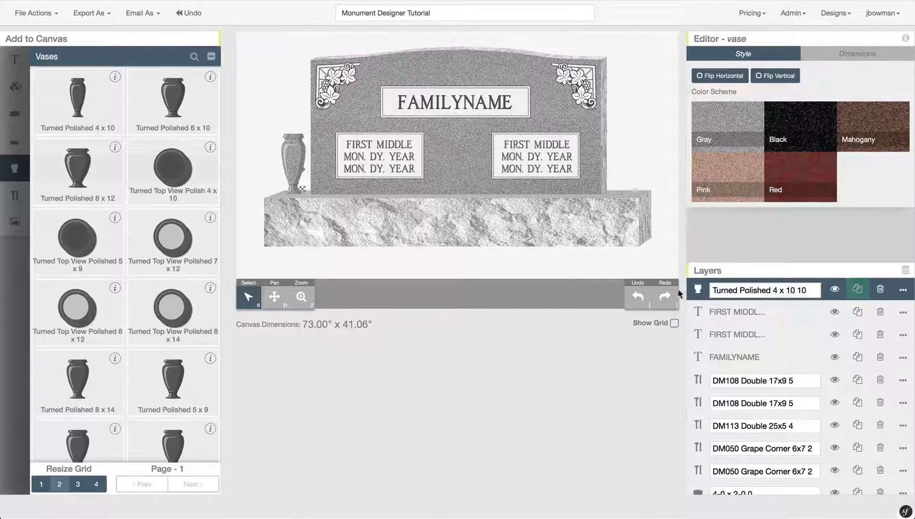
left_click(859, 292)
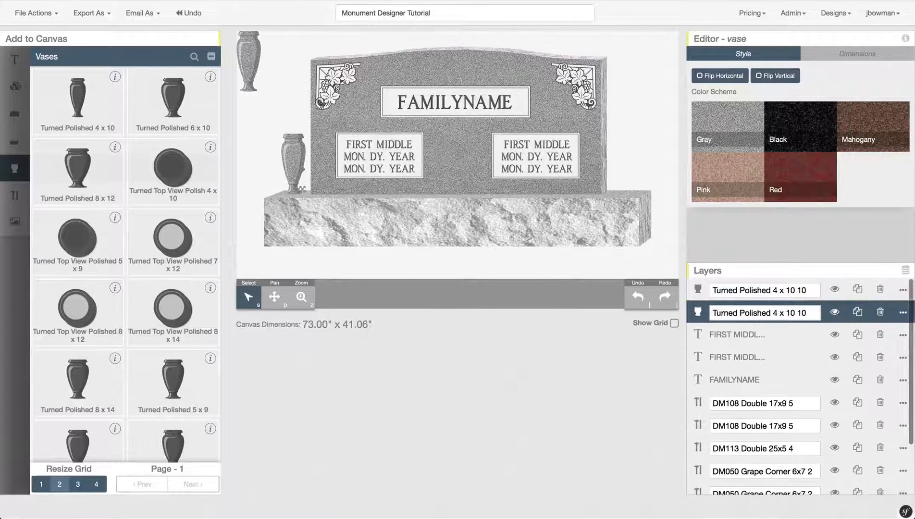
left_click_drag(250, 65, 432, 101)
left_click_drag(488, 107, 626, 160)
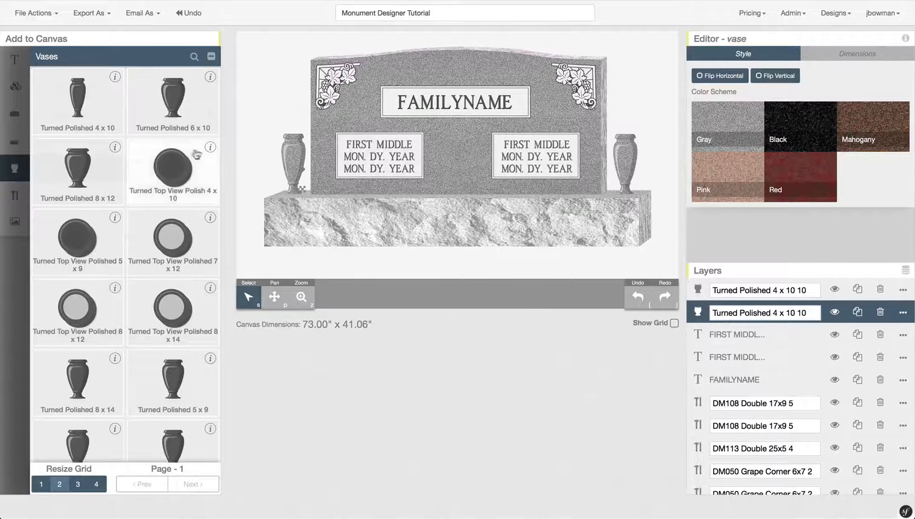
- Drop a Flower Arrangement 1 bouquet into each of the two Turned Polished vases
mouse_move(17, 169)
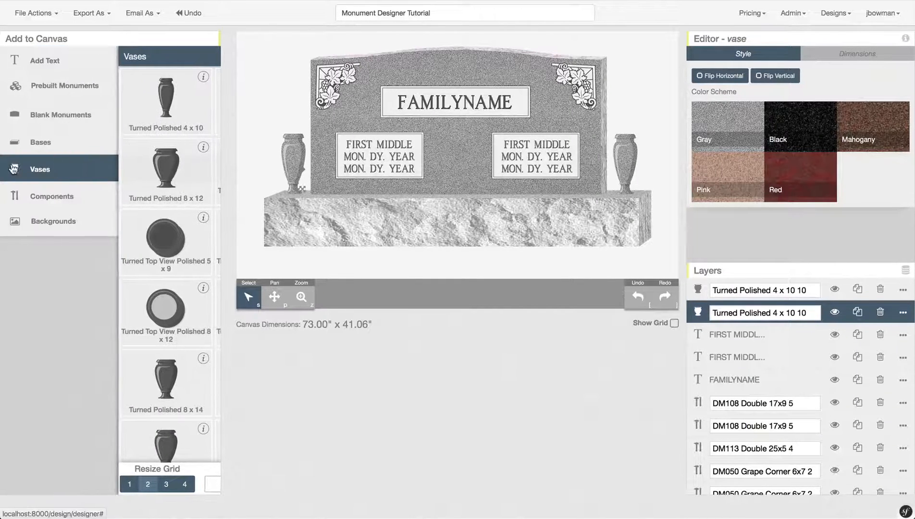
left_click(75, 167)
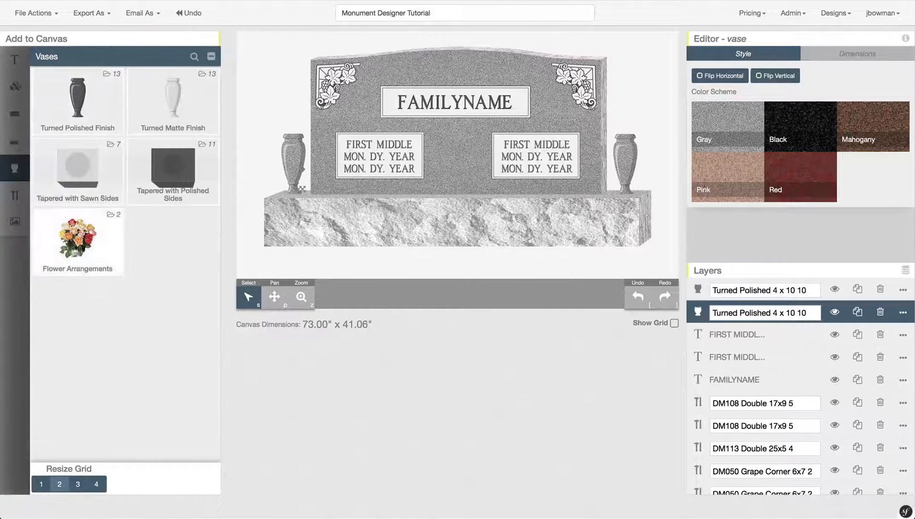
left_click(90, 236)
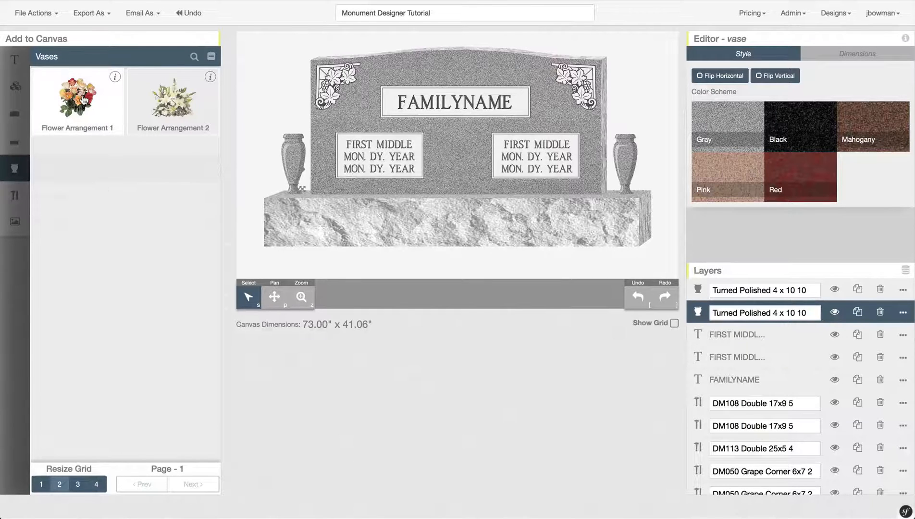
left_click_drag(84, 100, 300, 122)
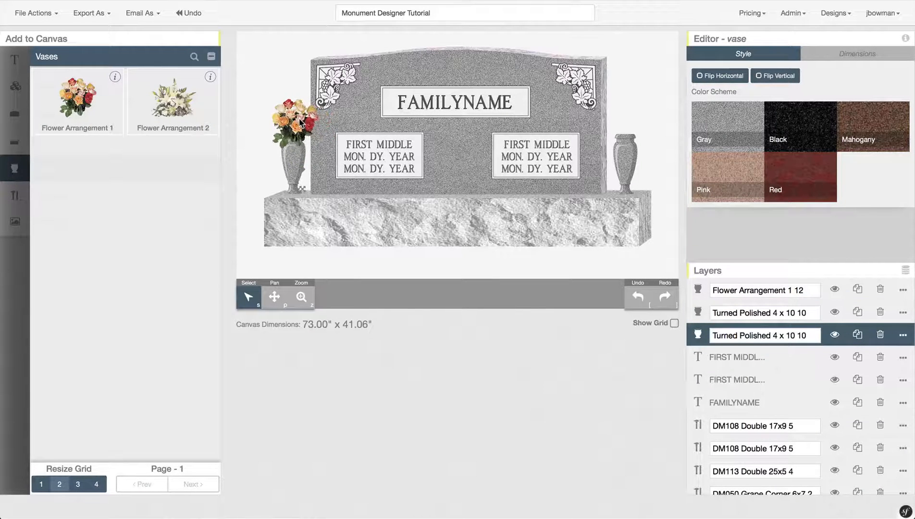
left_click_drag(77, 98, 626, 120)
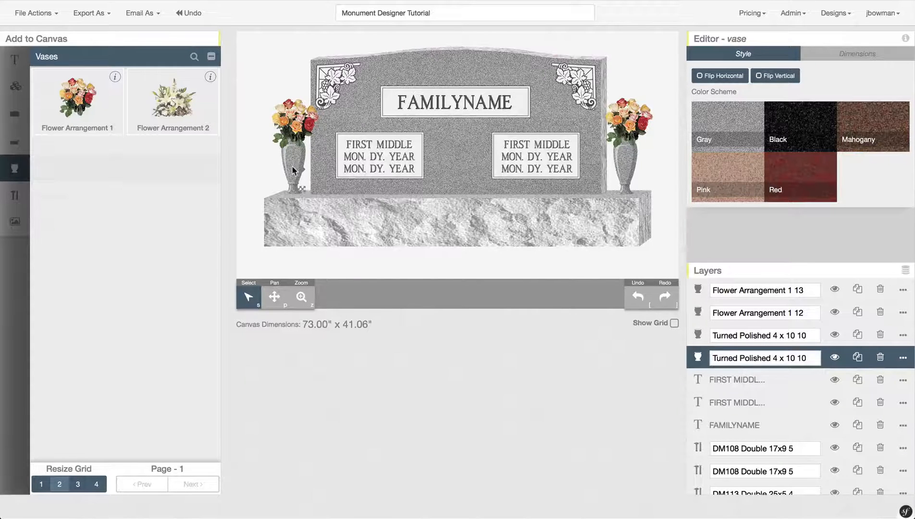
- Colour the left and right vases and the upright headstone black, also trying black on the base
left_click(800, 121)
left_click(627, 161)
left_click(804, 118)
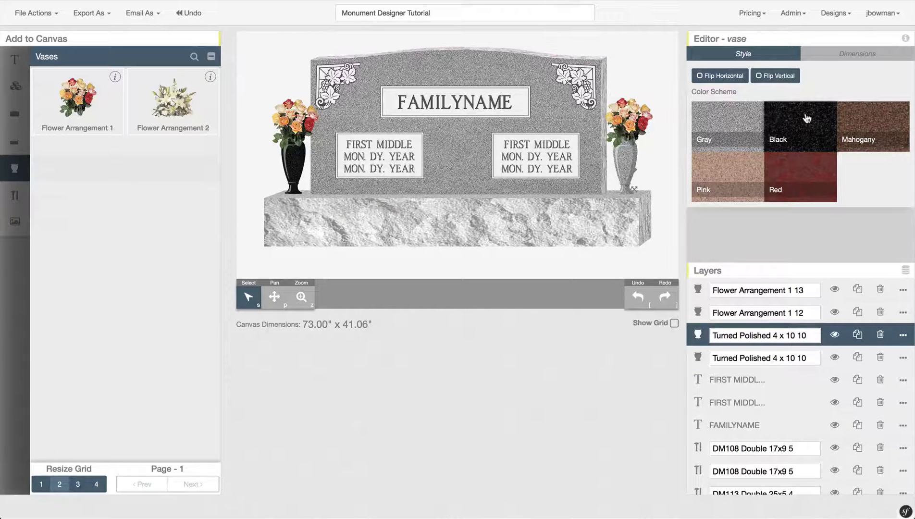
left_click(451, 68)
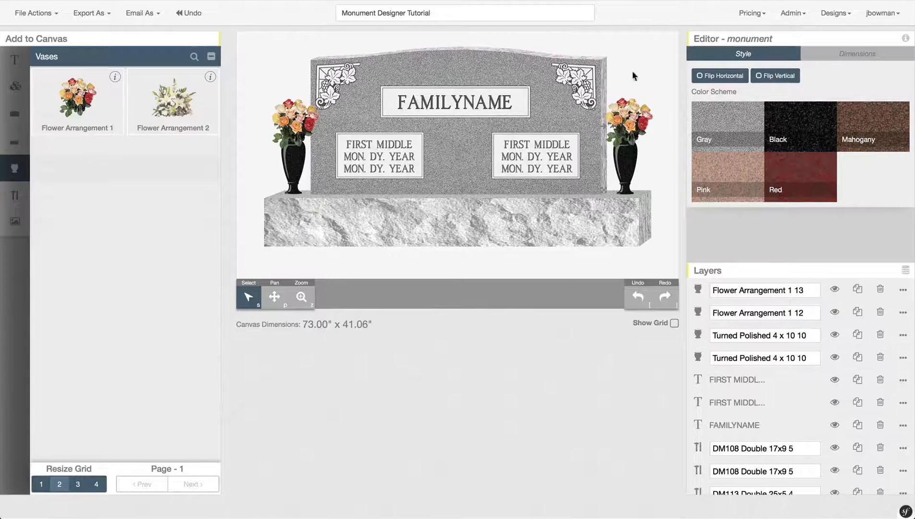
left_click(797, 123)
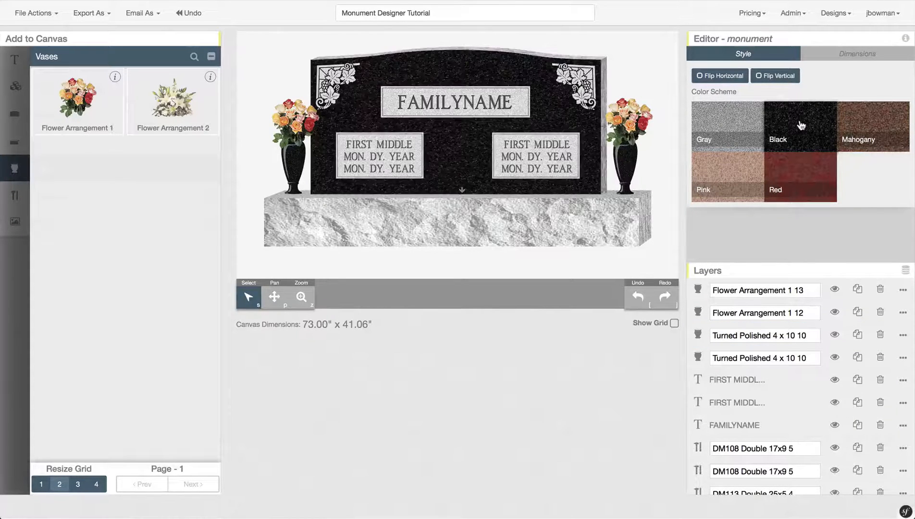
left_click(448, 222)
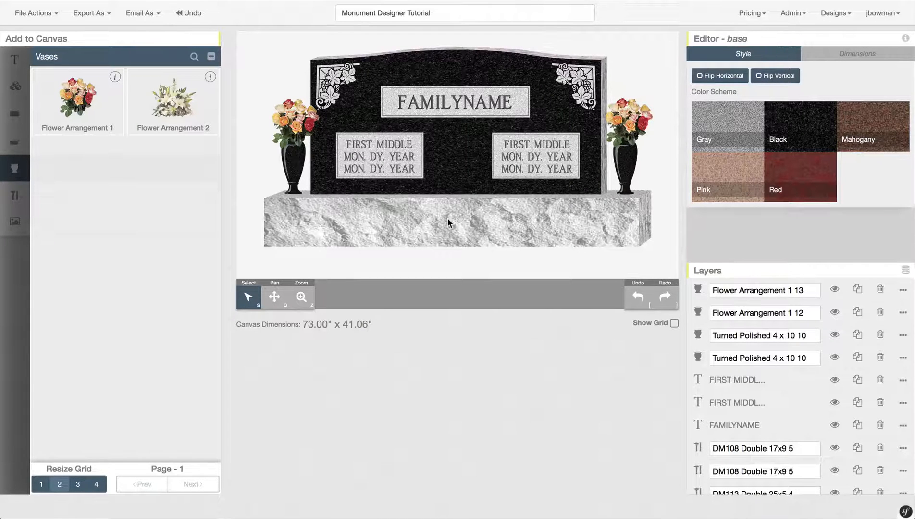
left_click(797, 125)
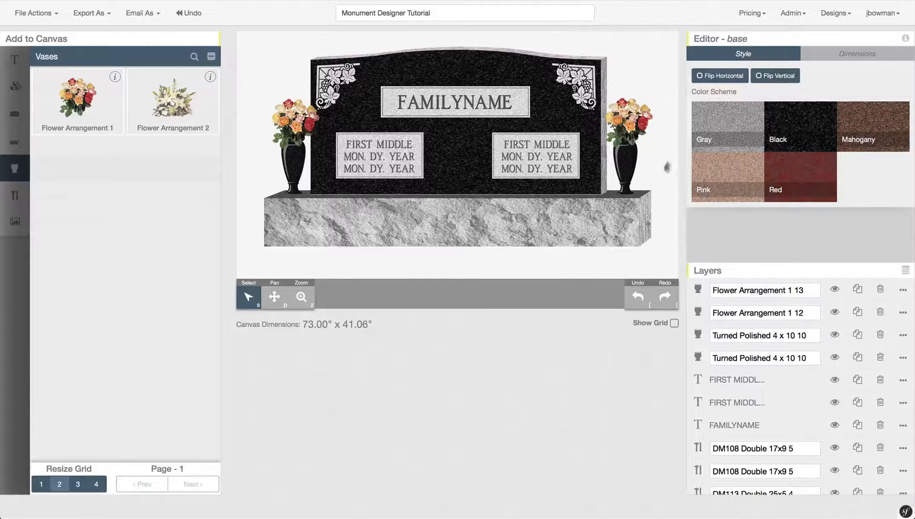
- Set the base thickness to 6.00 and keep its edge as Rock Pitch after trying other edges
left_click(883, 58)
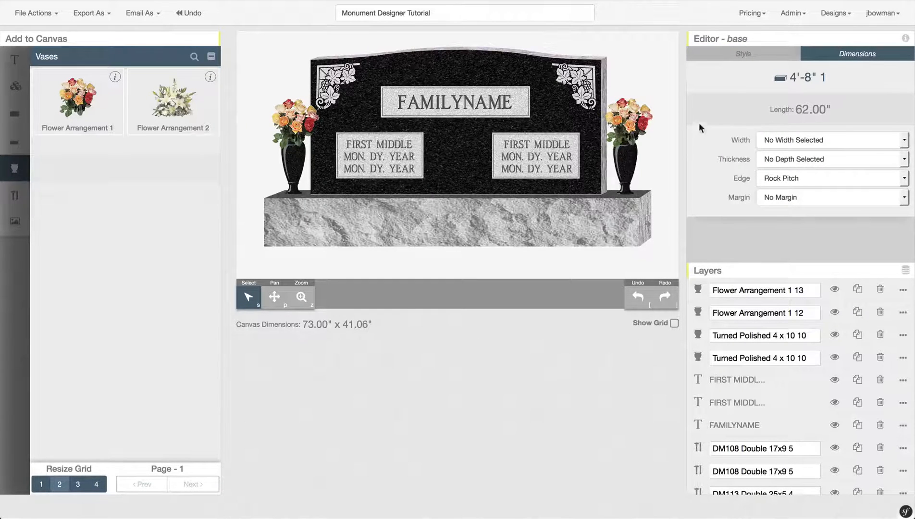
left_click(768, 138)
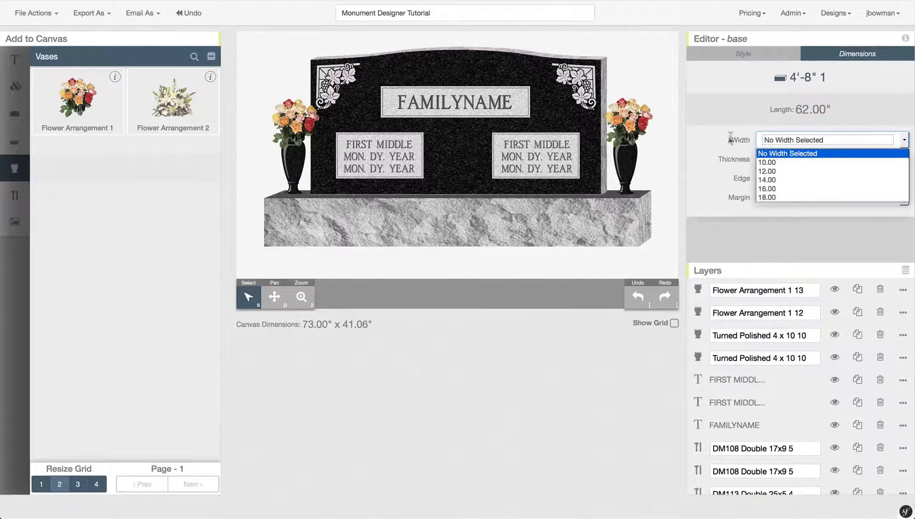
left_click(723, 137)
left_click(769, 160)
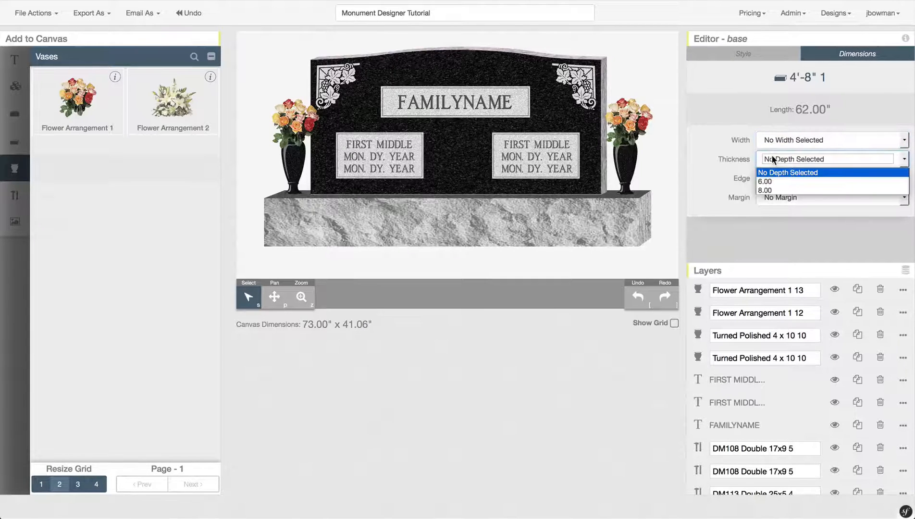
left_click(766, 182)
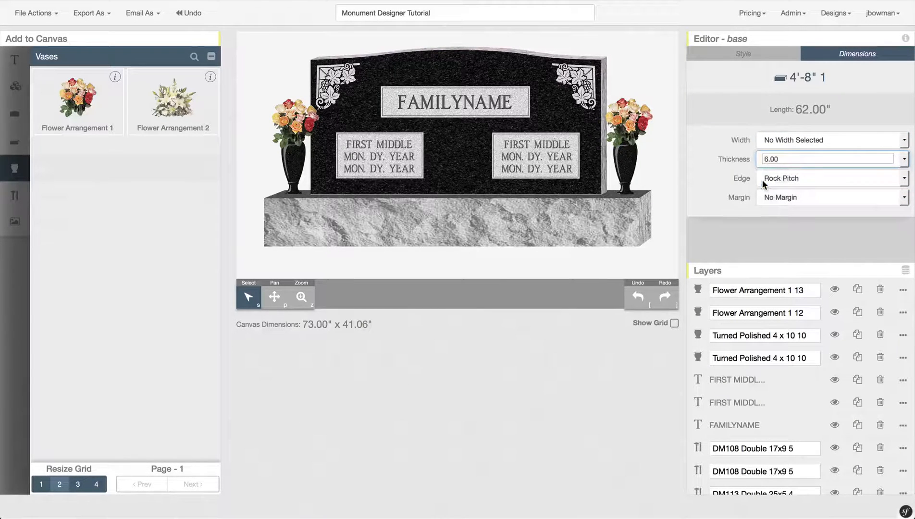
left_click(769, 179)
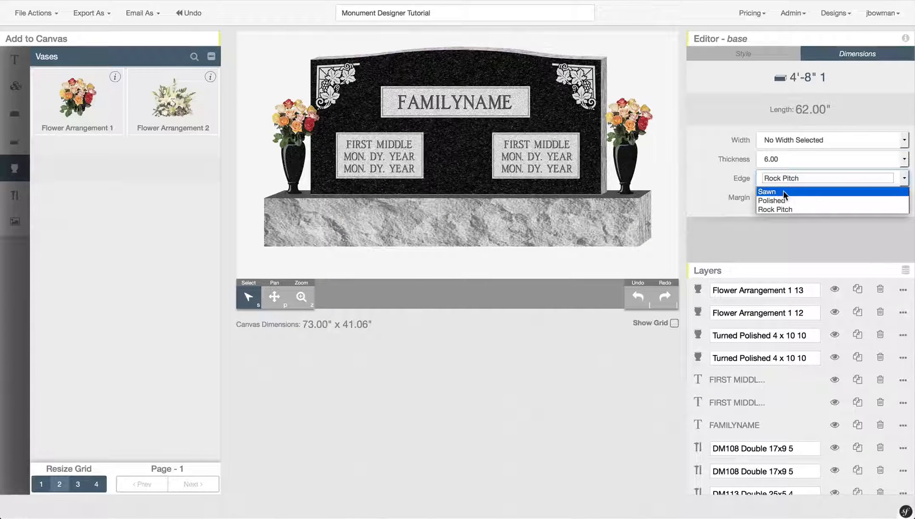
left_click(784, 192)
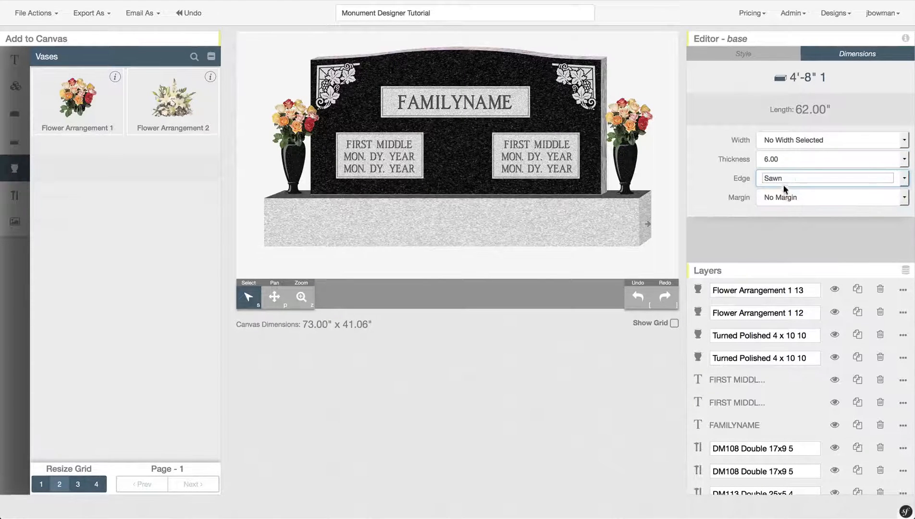
left_click(783, 177)
left_click(788, 200)
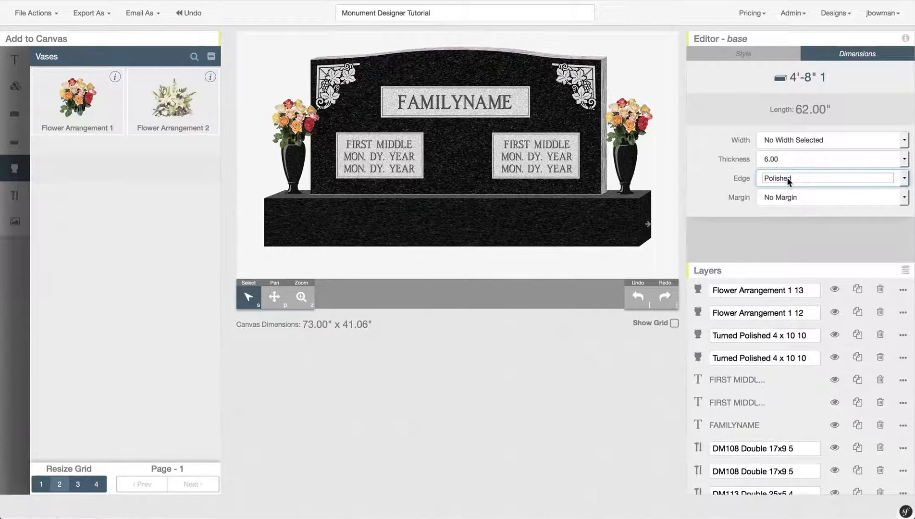
left_click(788, 177)
left_click(790, 207)
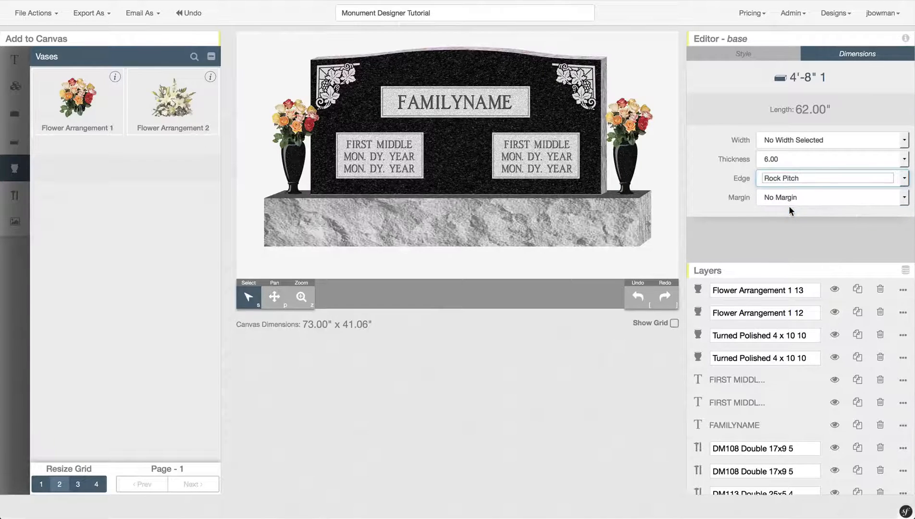
- Give the base a 2.0 margin, then select the upright tablet
left_click(788, 199)
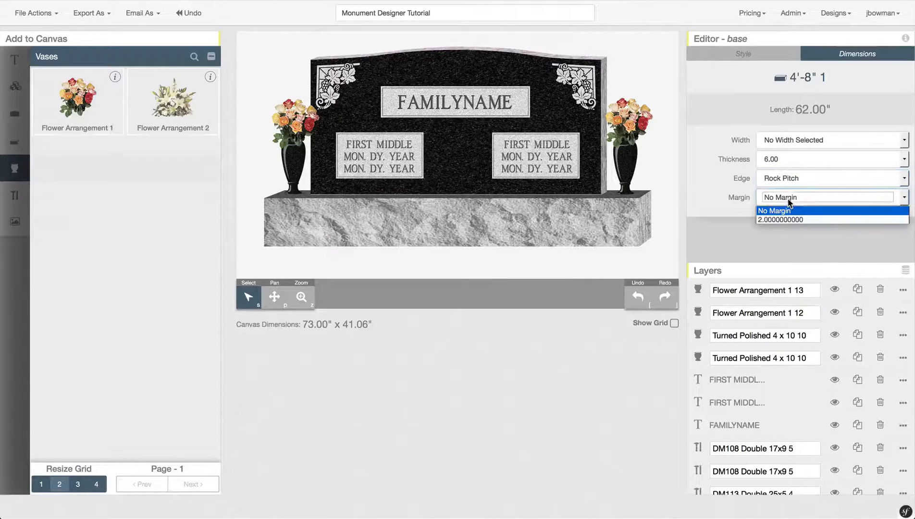
left_click(788, 219)
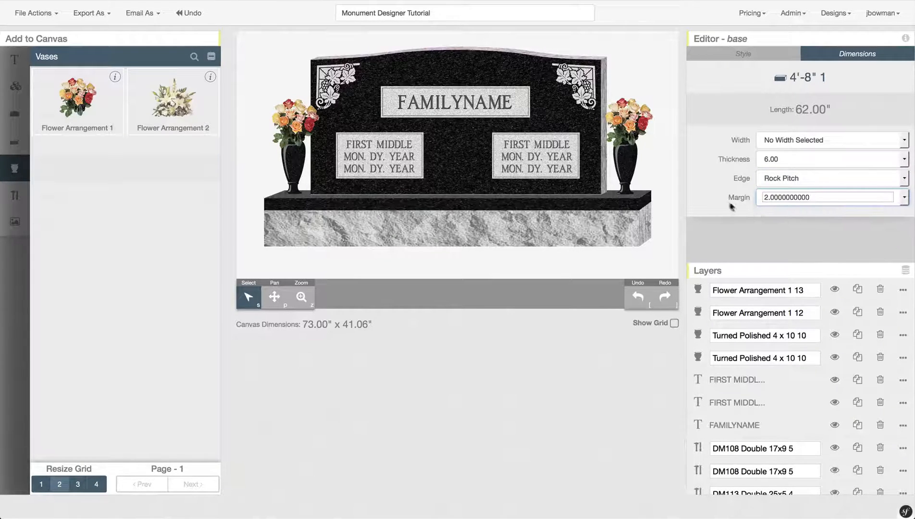
left_click(712, 195)
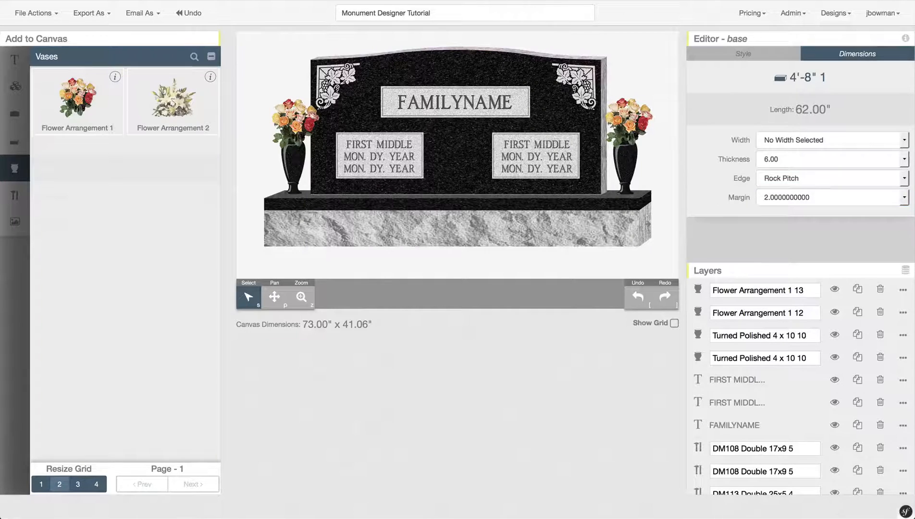
left_click(479, 66)
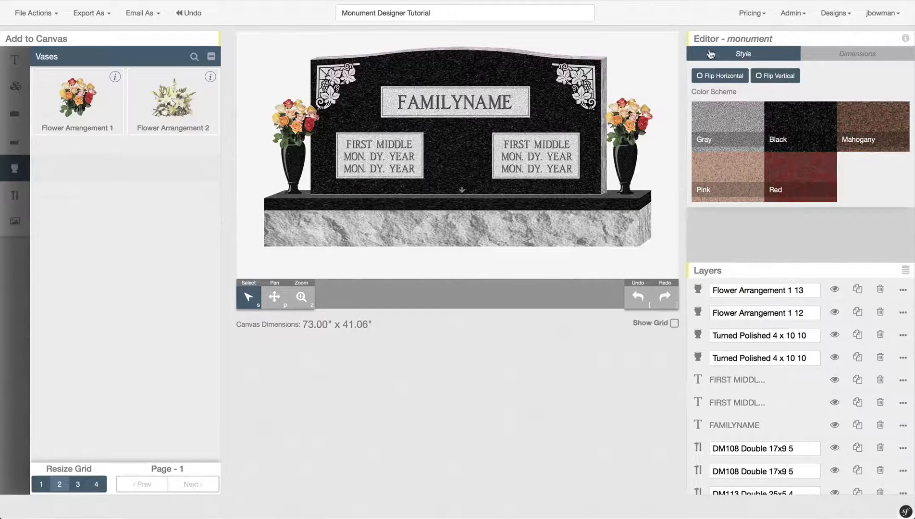
- Try a Polished tablet edge, then return it to Rock Pitch and keep the top Rock Pitch
left_click(839, 56)
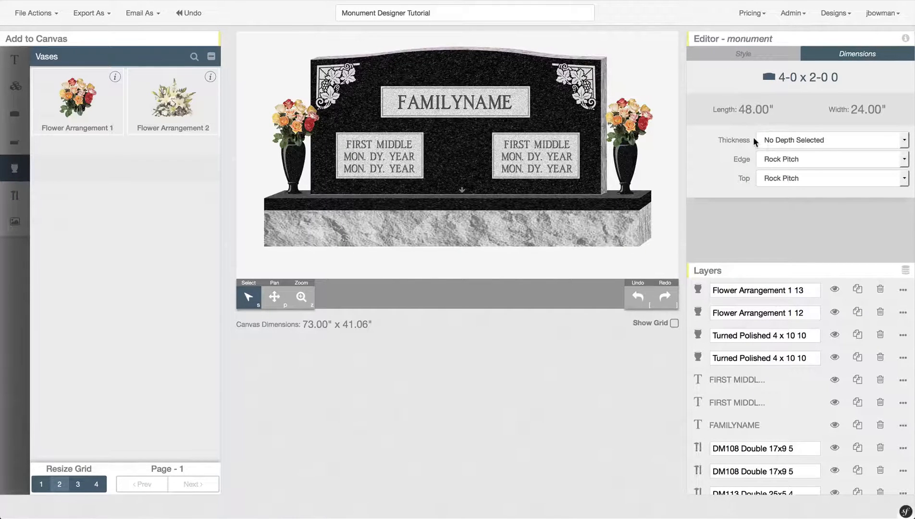
left_click(785, 160)
left_click(785, 180)
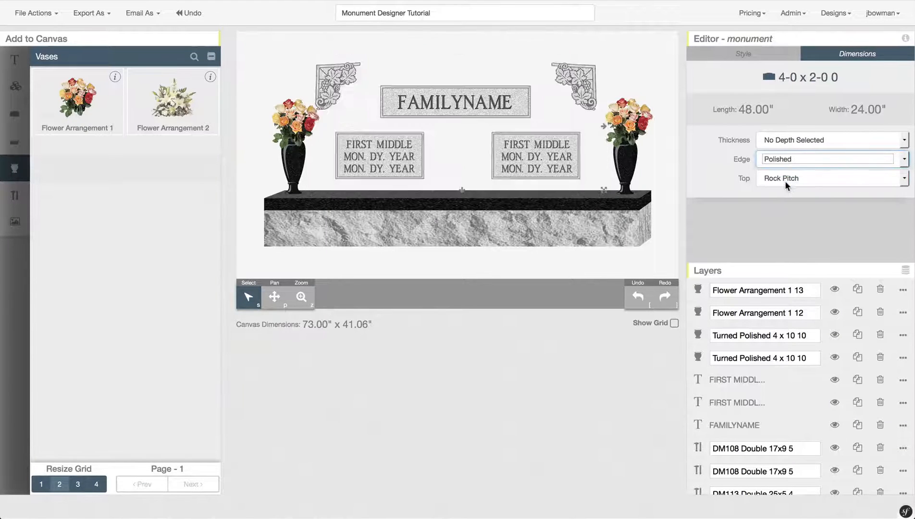
left_click(781, 156)
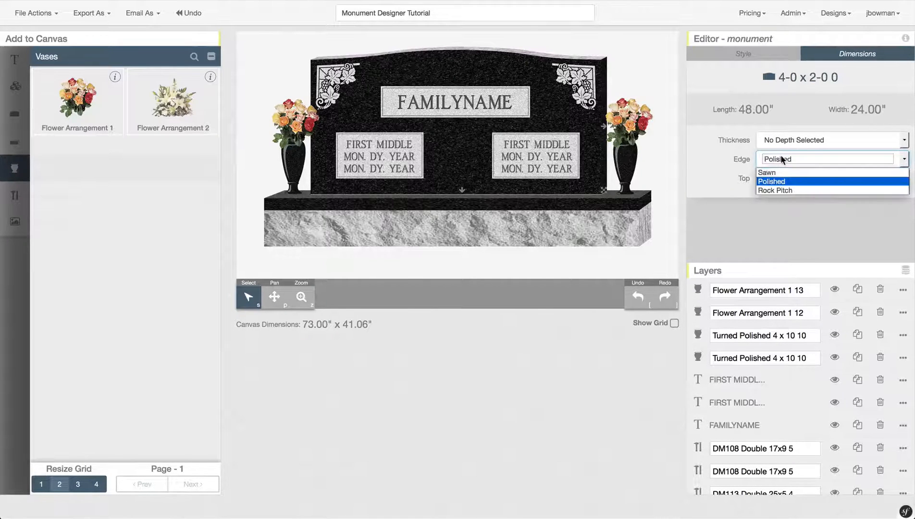
left_click(784, 190)
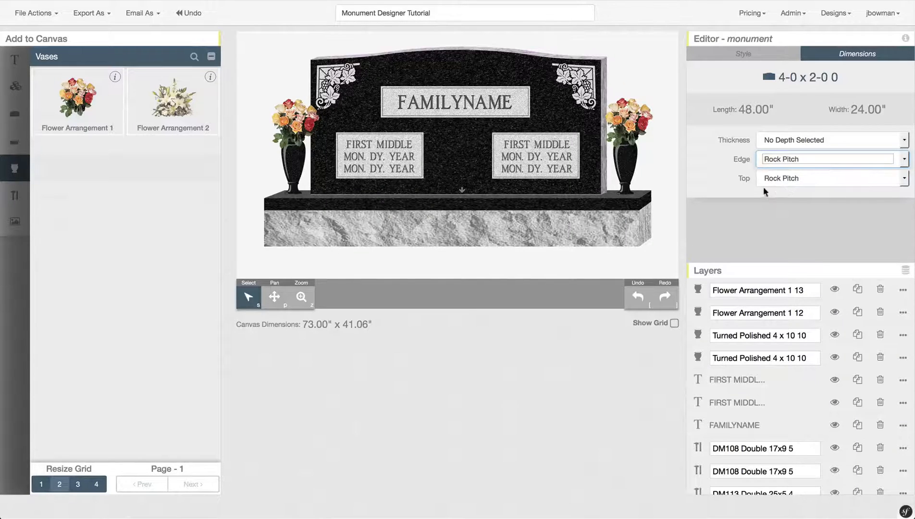
left_click(779, 181)
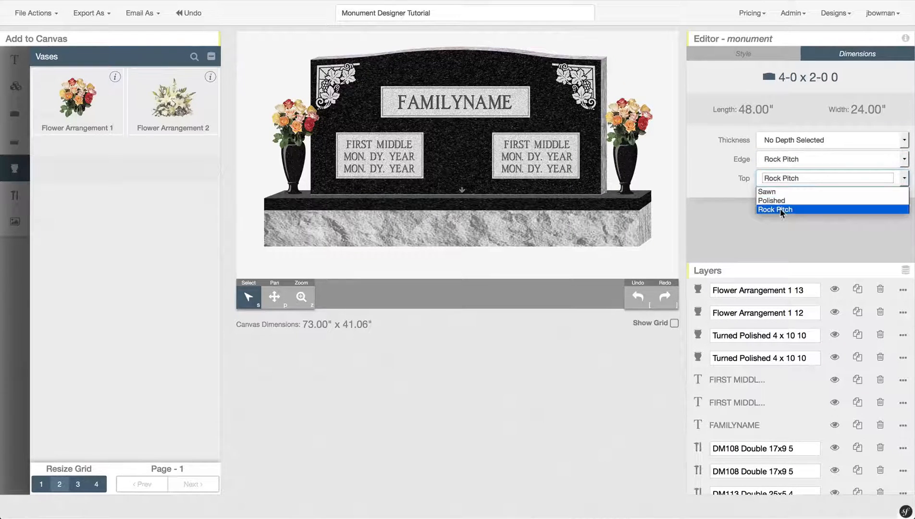
left_click(724, 189)
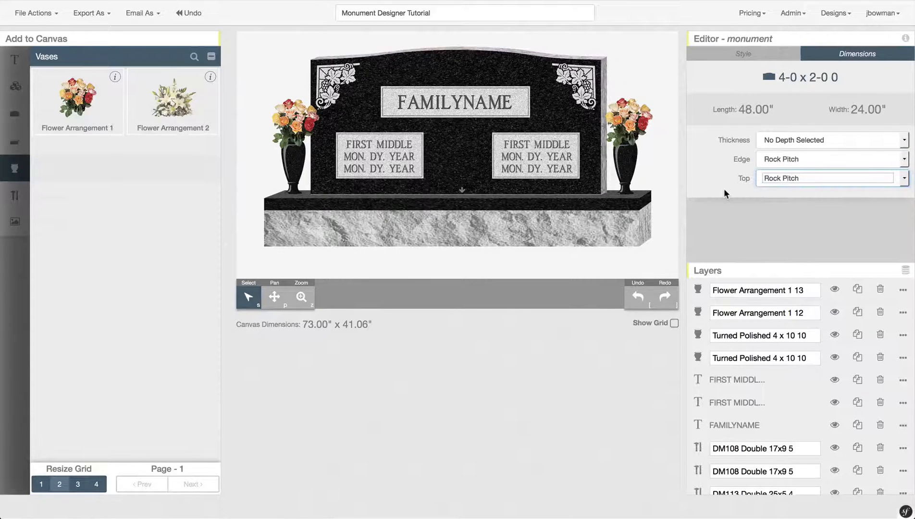
- Deselect the monument, enable Estimate Price from File Actions, and scroll down the Layers list
left_click(654, 186)
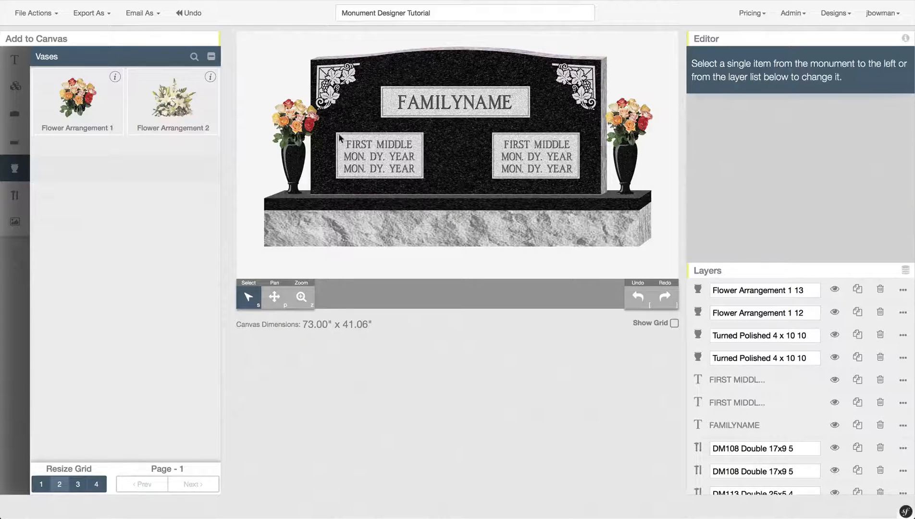
left_click(51, 15)
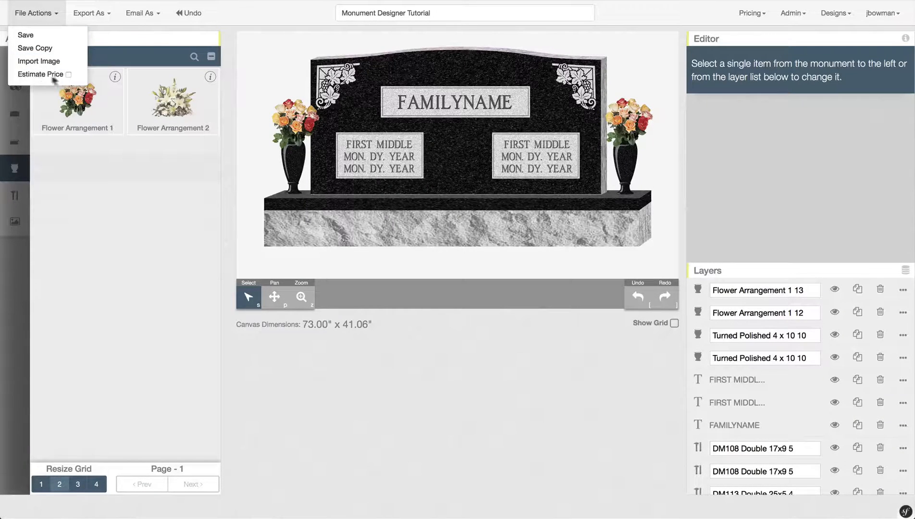
left_click(68, 76)
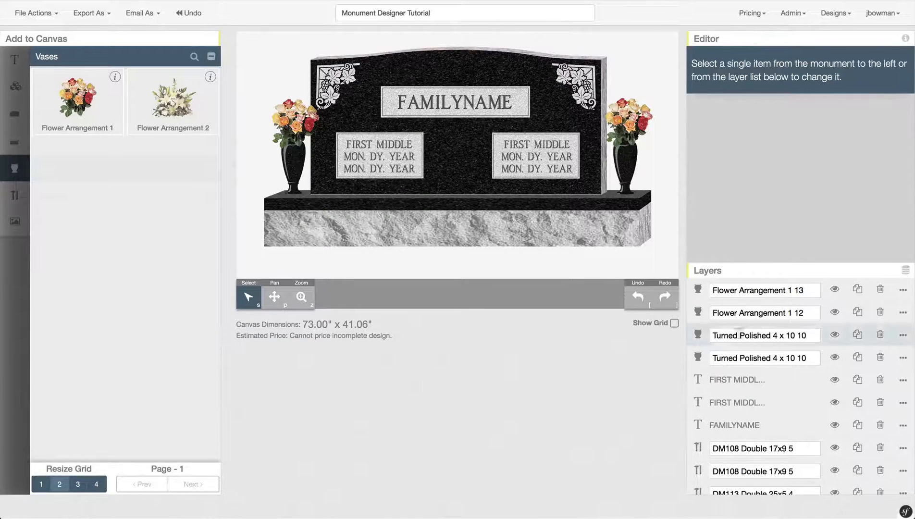
scroll(805, 392, "down", 5)
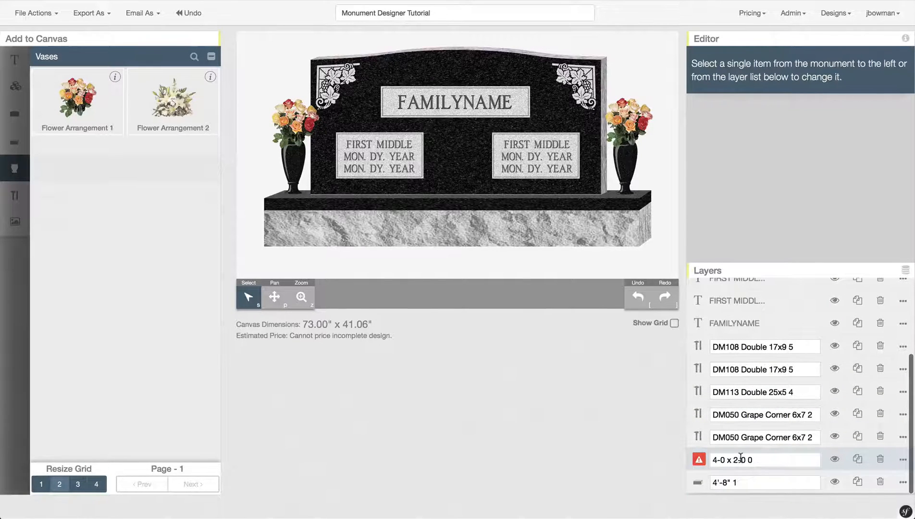
- Resolve the tablet's missing thickness with 6.00 Upright Monument, pricing the design at $1,958.31
left_click(699, 460)
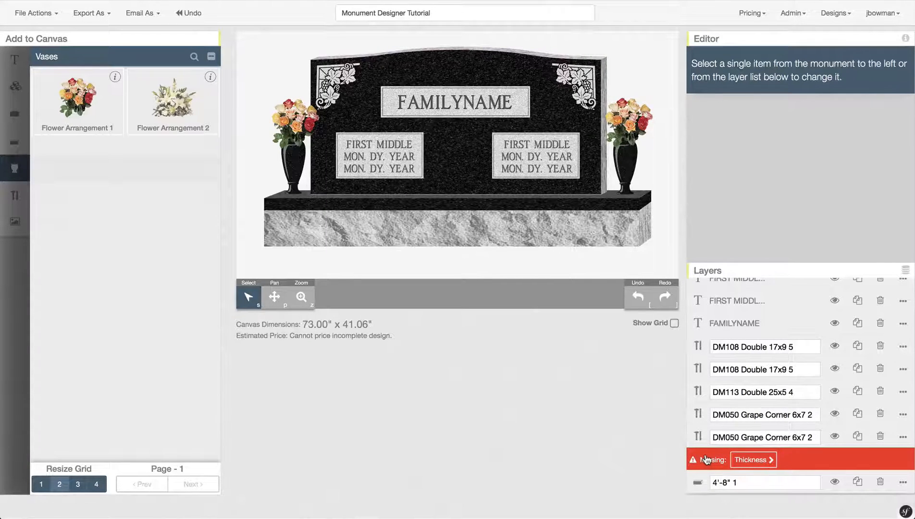
left_click(770, 460)
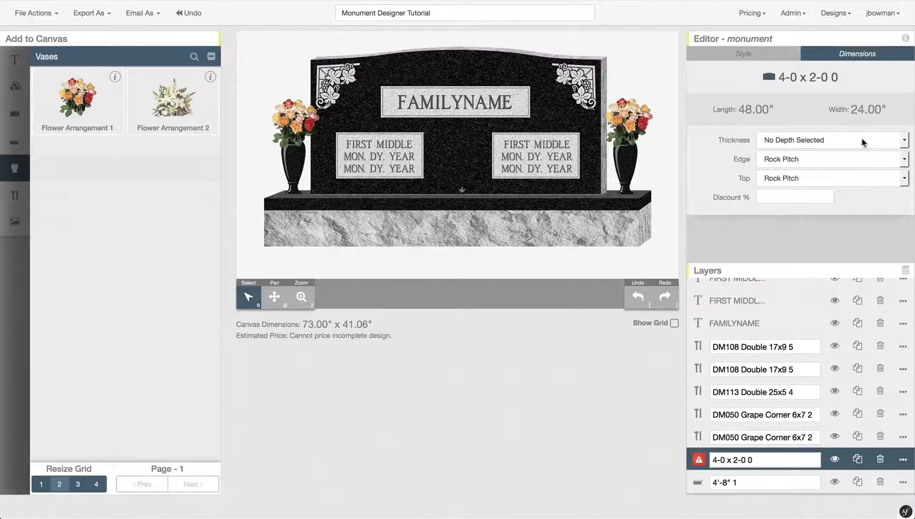
left_click(840, 138)
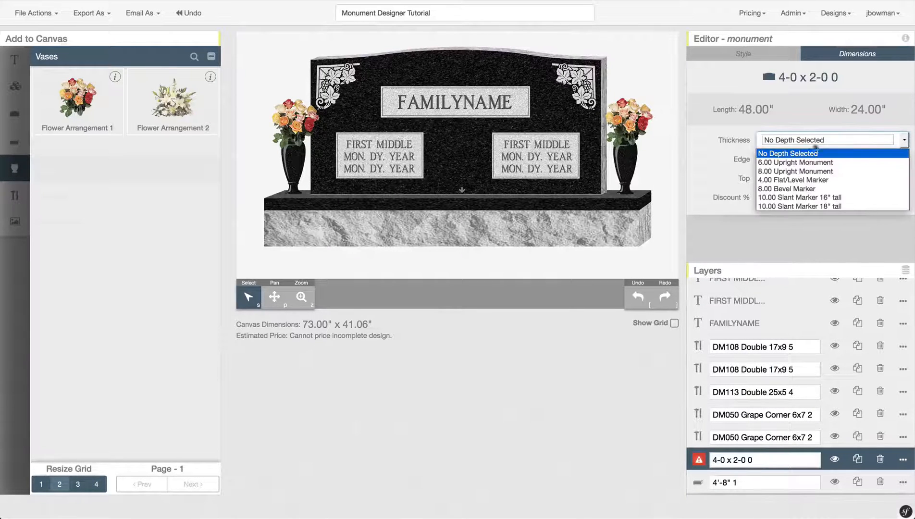
left_click(779, 162)
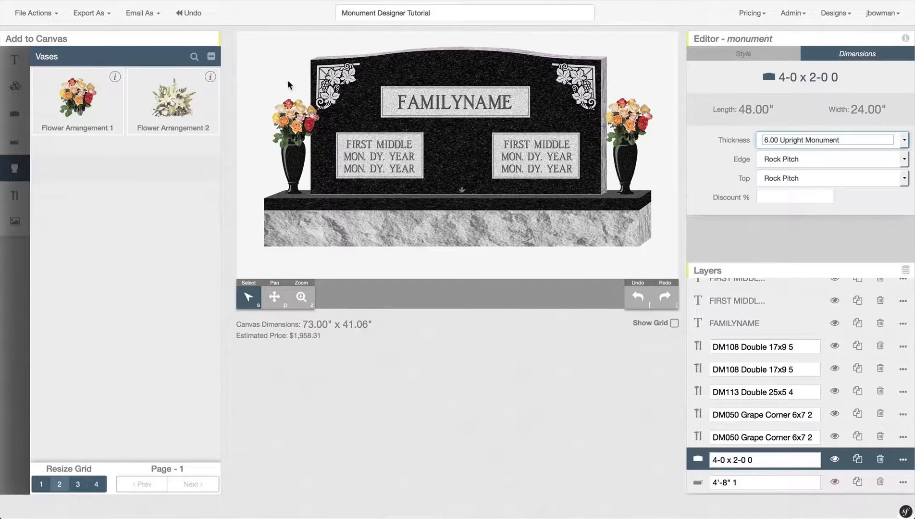
- Import couple.png from Documents as a custom image and add it to the canvas
left_click(51, 18)
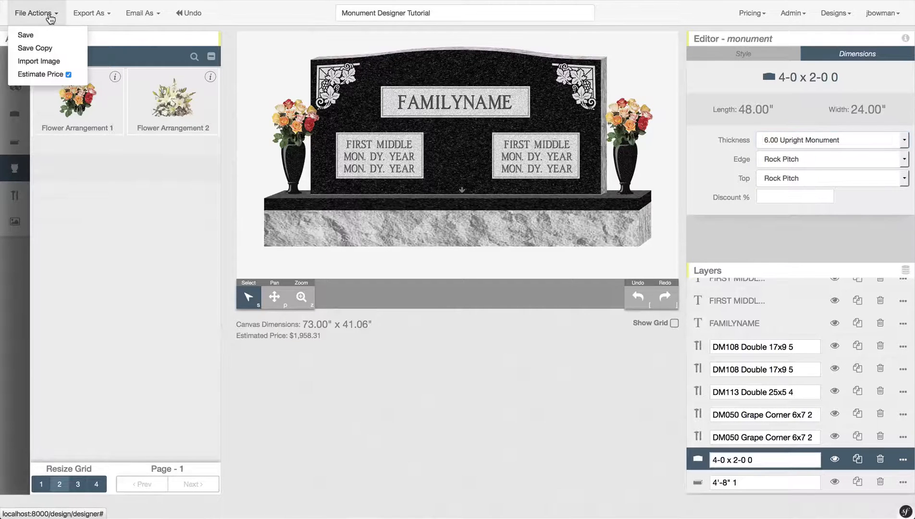
left_click(60, 65)
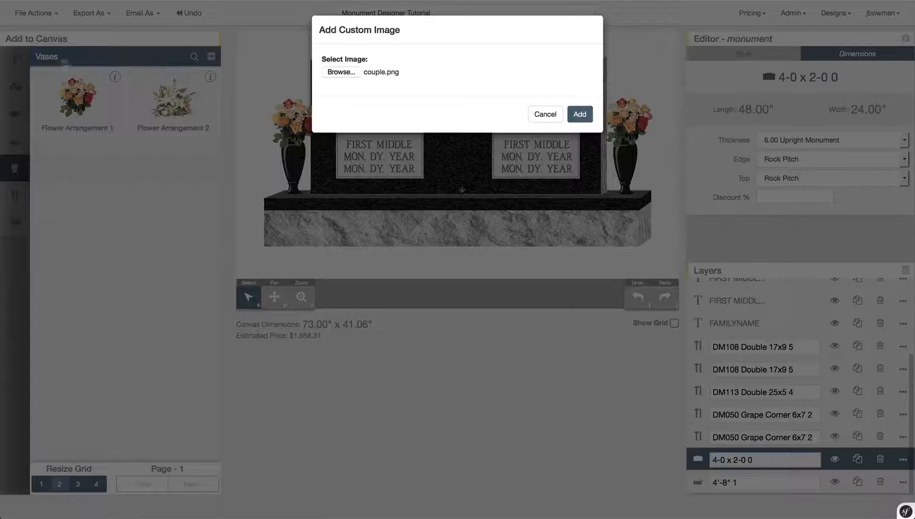
left_click(351, 71)
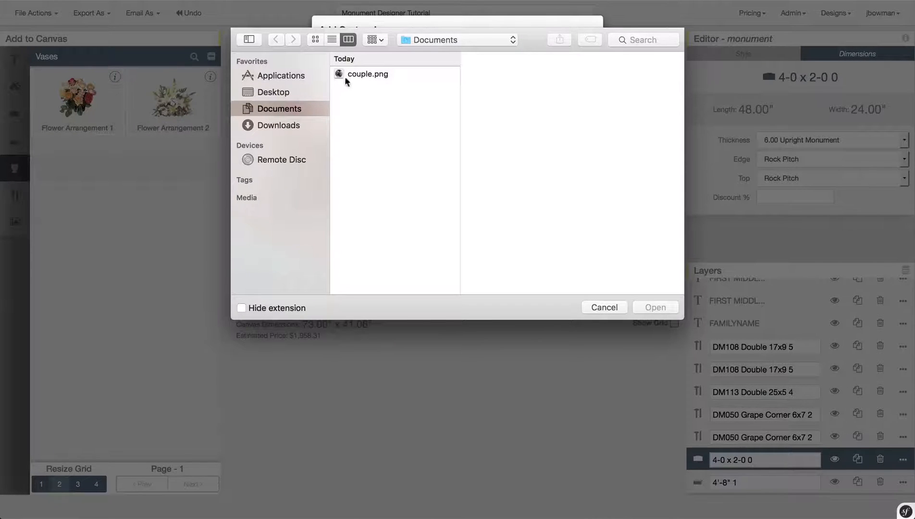
left_click(344, 75)
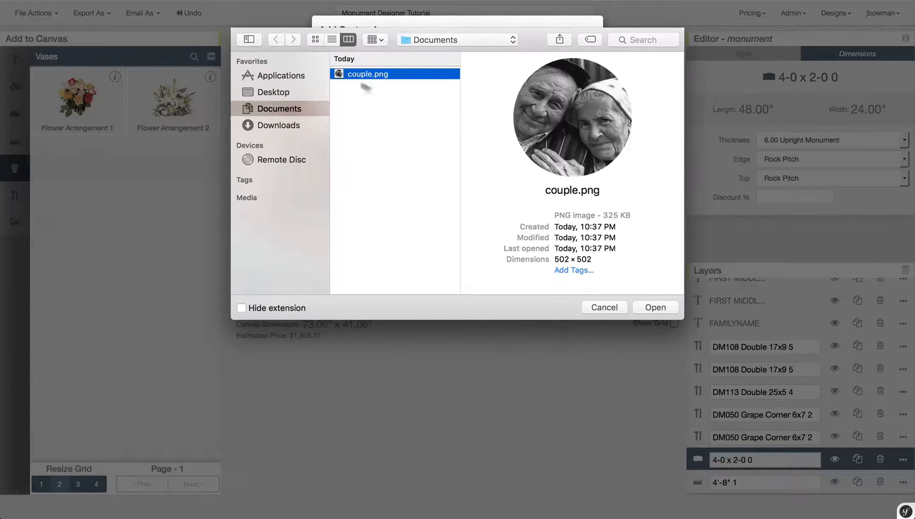
left_click(662, 310)
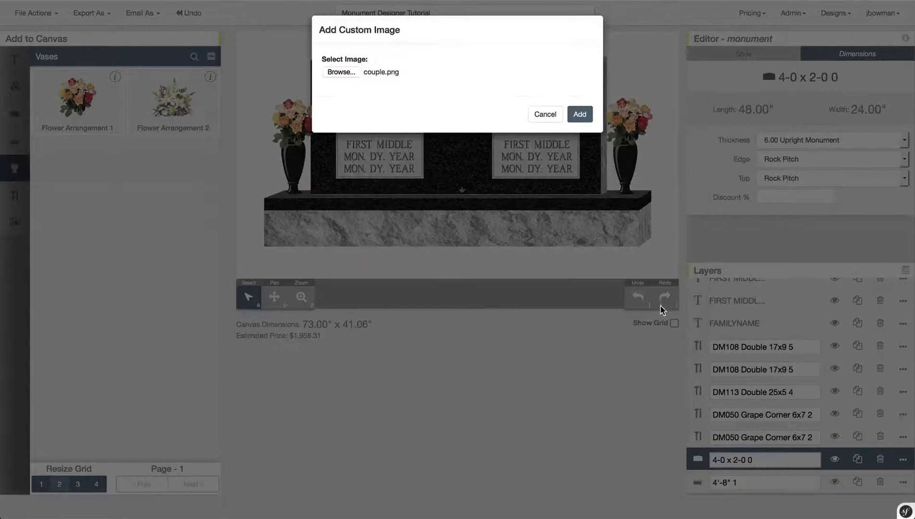
left_click(580, 115)
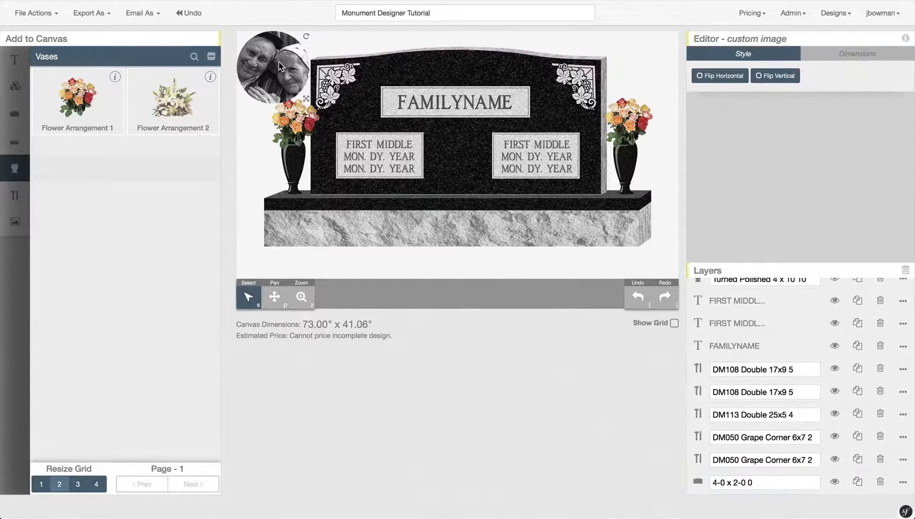
- Move the couple photo to the tablet centre between the name panels and shrink it
left_click_drag(279, 62, 466, 155)
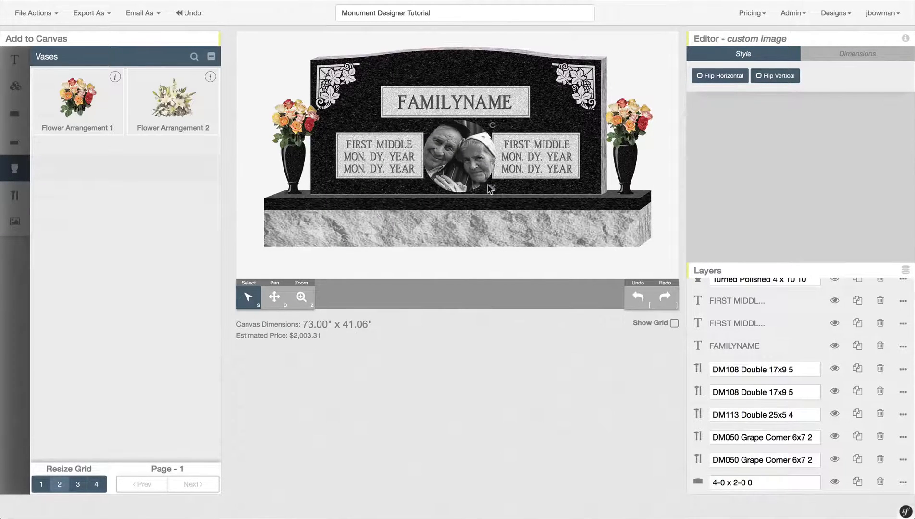
left_click_drag(493, 191, 461, 157)
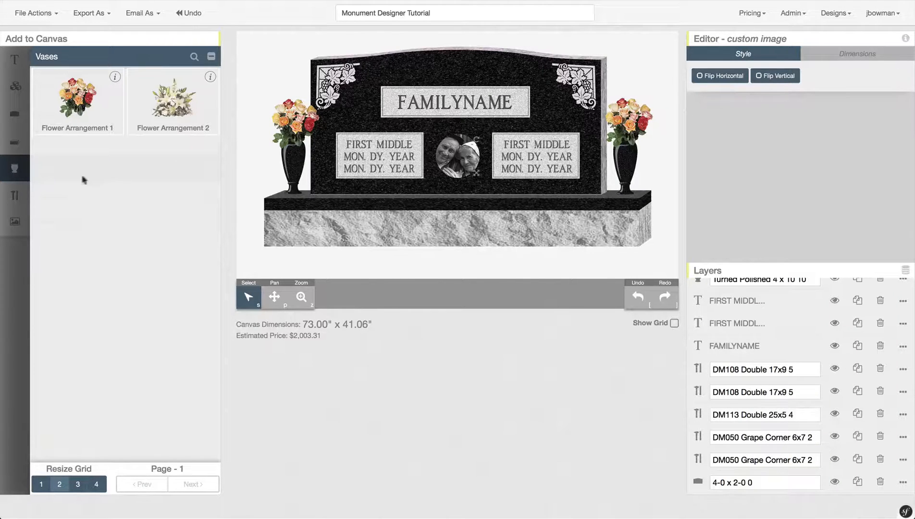
mouse_move(25, 185)
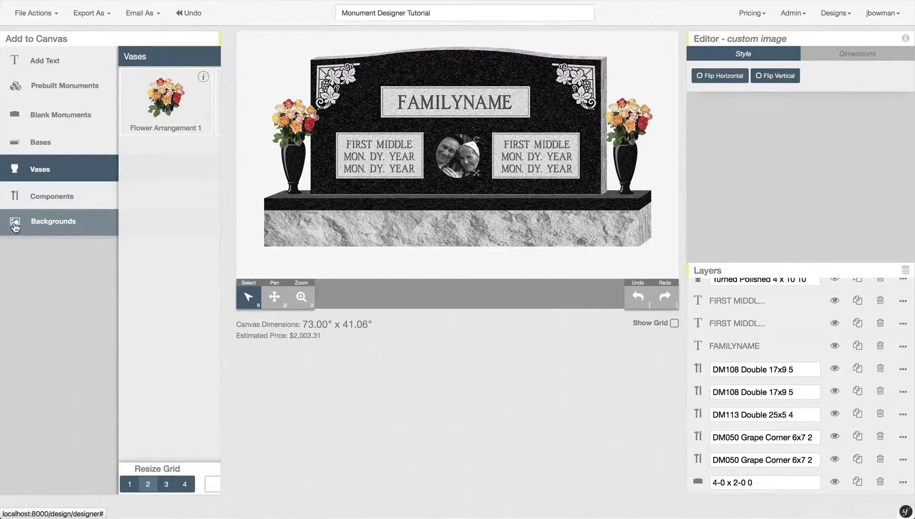
- Try several upright backgrounds, settling on Upright Background 09 with trees and red flower beds
left_click(74, 223)
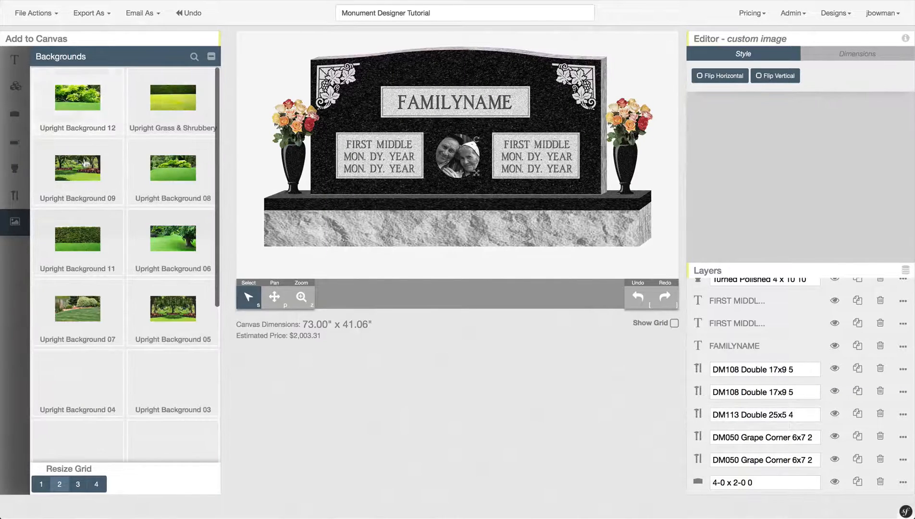
left_click(83, 175)
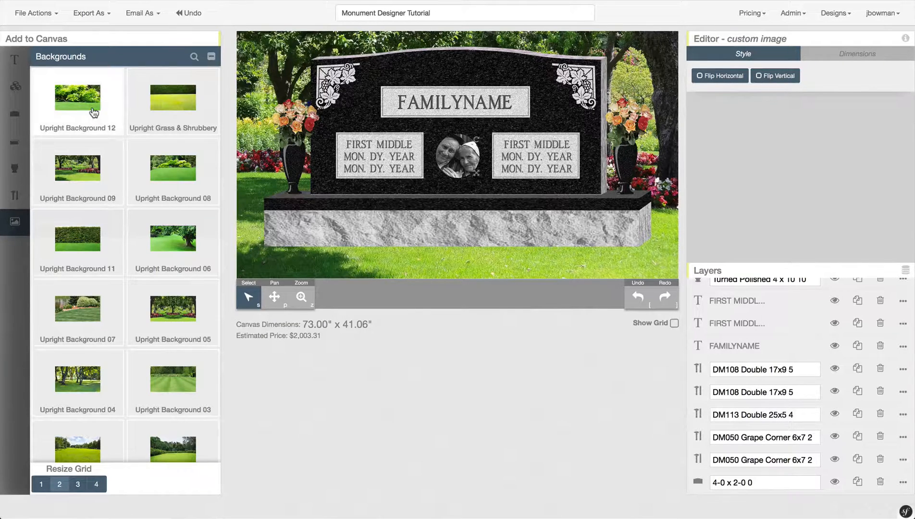
left_click(173, 176)
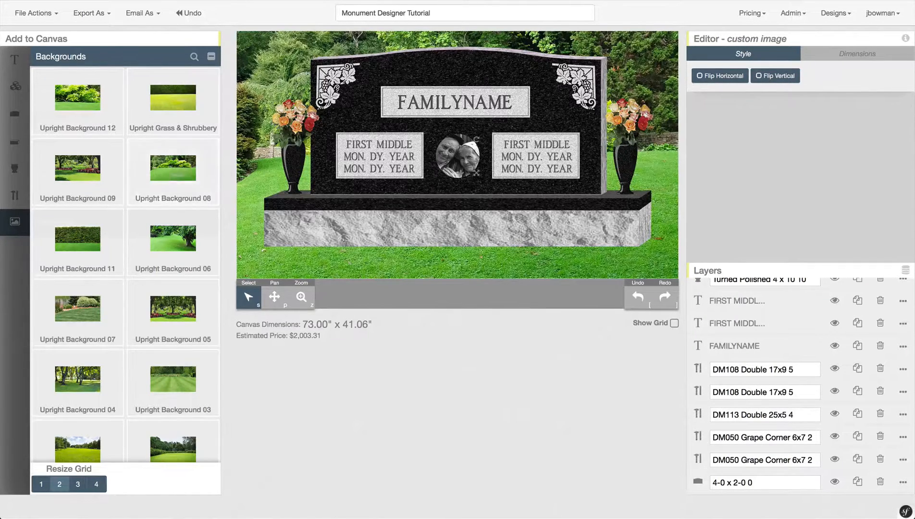
left_click(65, 181)
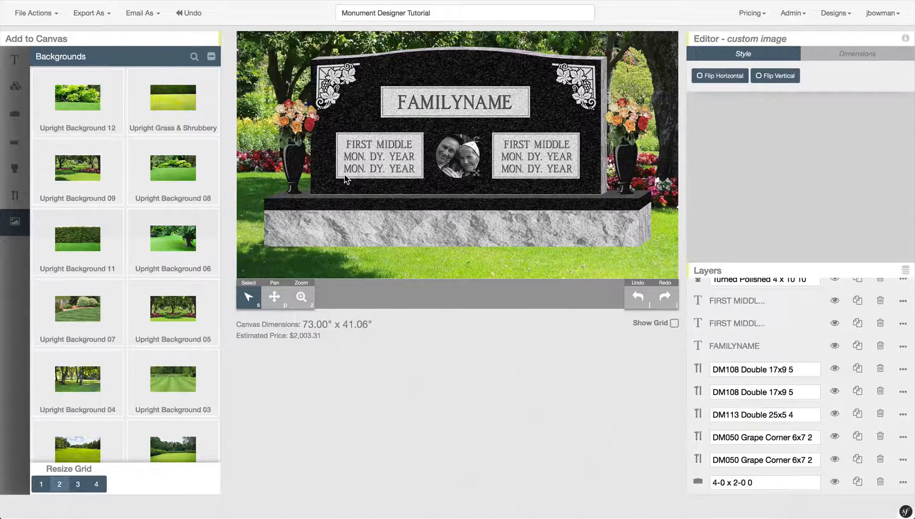
- Zoom out and pan the view to show more of the garden scene
left_click(305, 299)
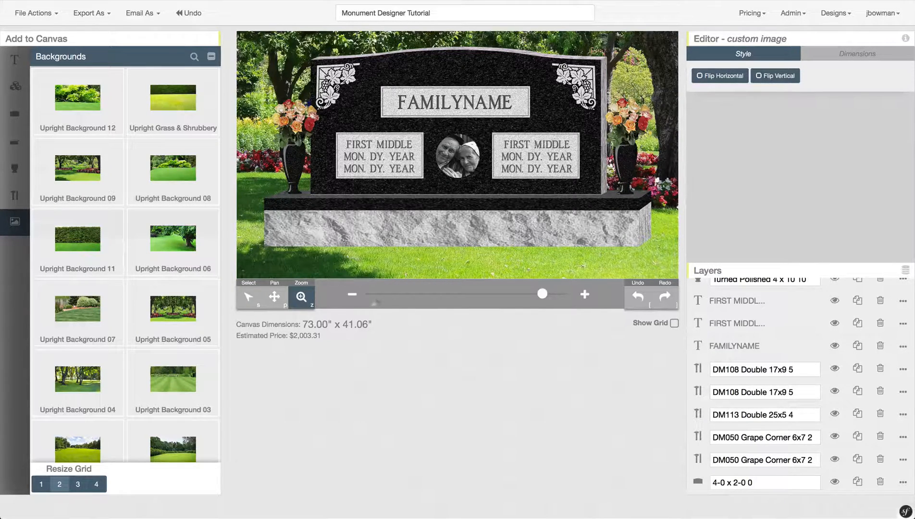
left_click_drag(543, 297, 517, 294)
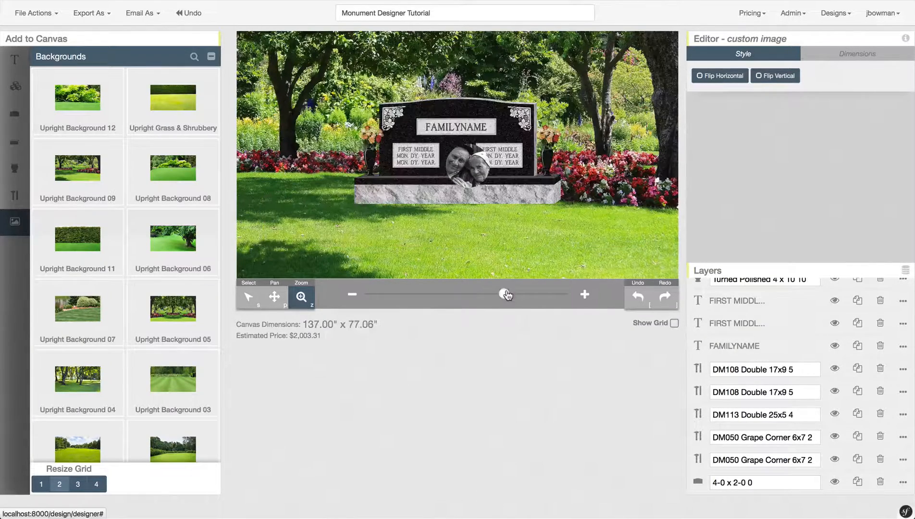
left_click(508, 294)
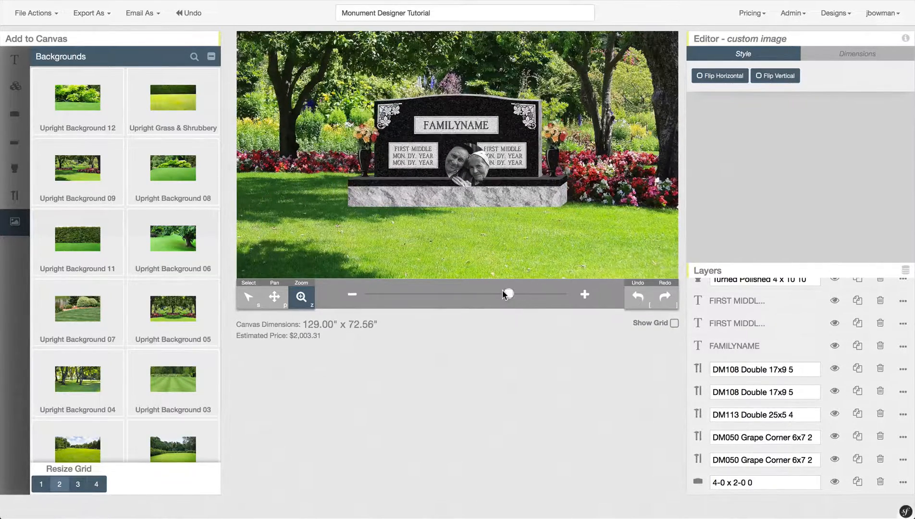
left_click(275, 297)
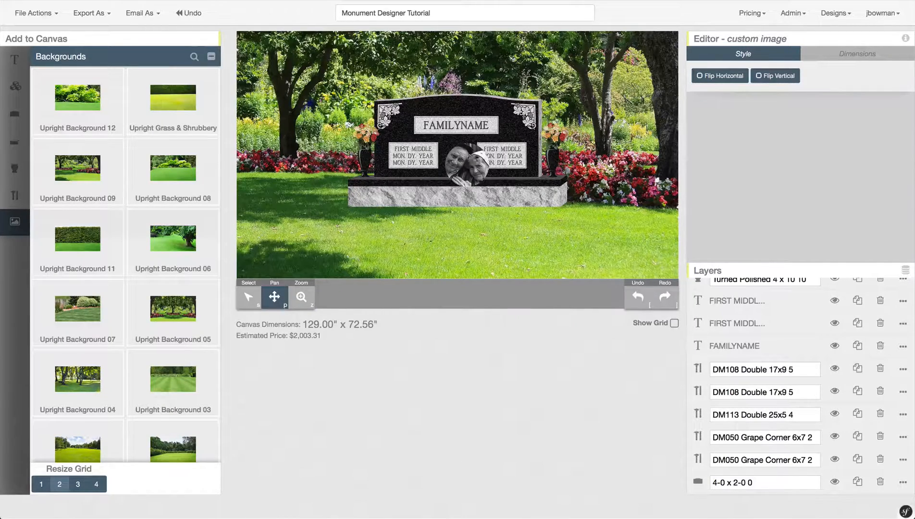
left_click_drag(501, 147, 417, 188)
- Nudge the monument left and lower, and shrink the couple photo between the name plates
left_click_drag(413, 191, 406, 195)
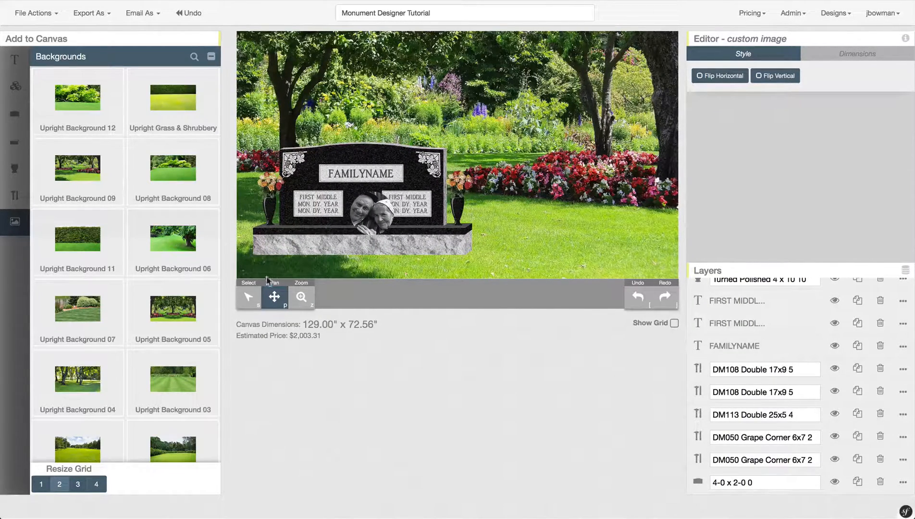
left_click(254, 299)
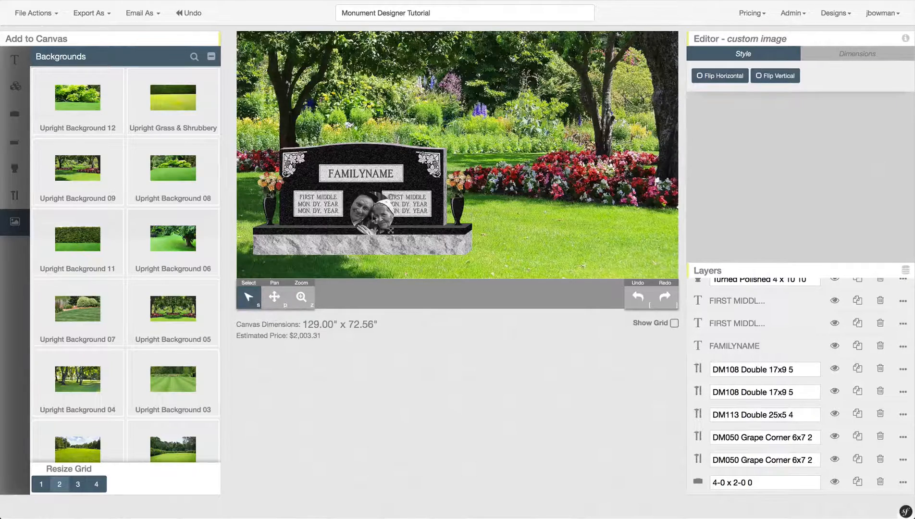
left_click_drag(392, 234, 362, 199)
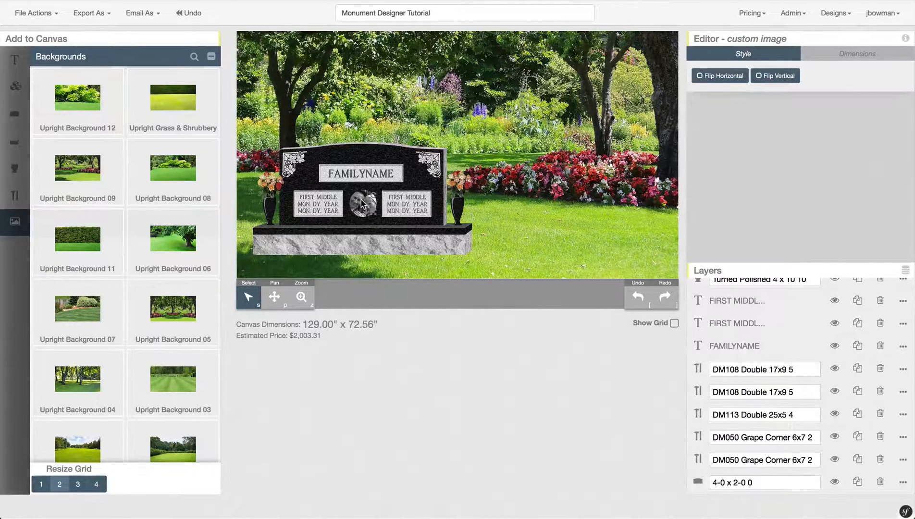
left_click(519, 159)
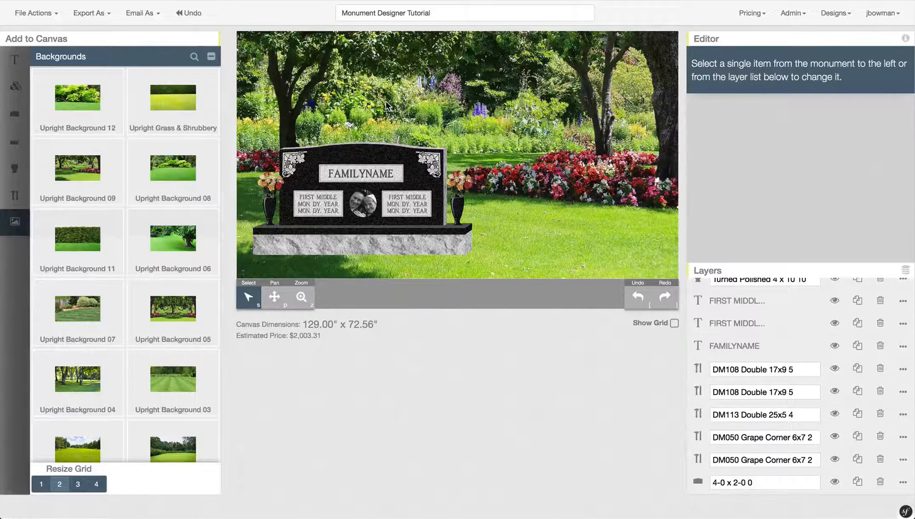
left_click(109, 18)
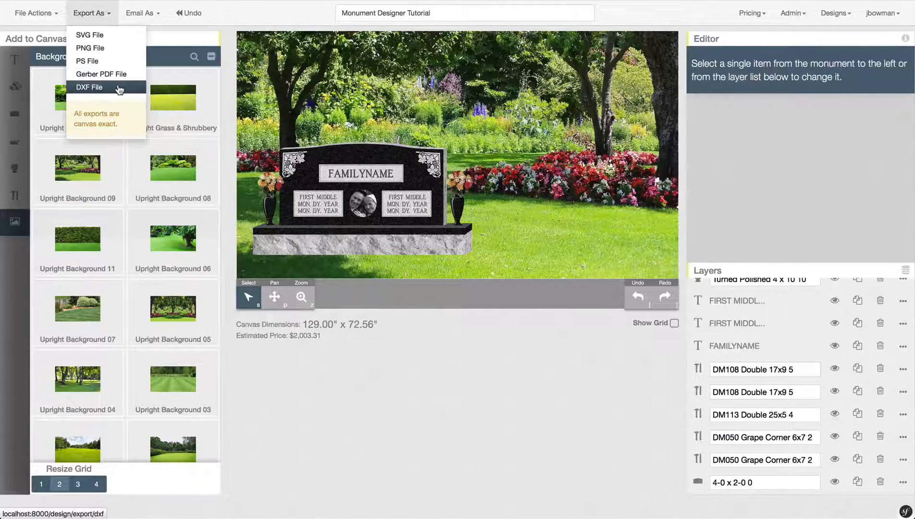
left_click(161, 14)
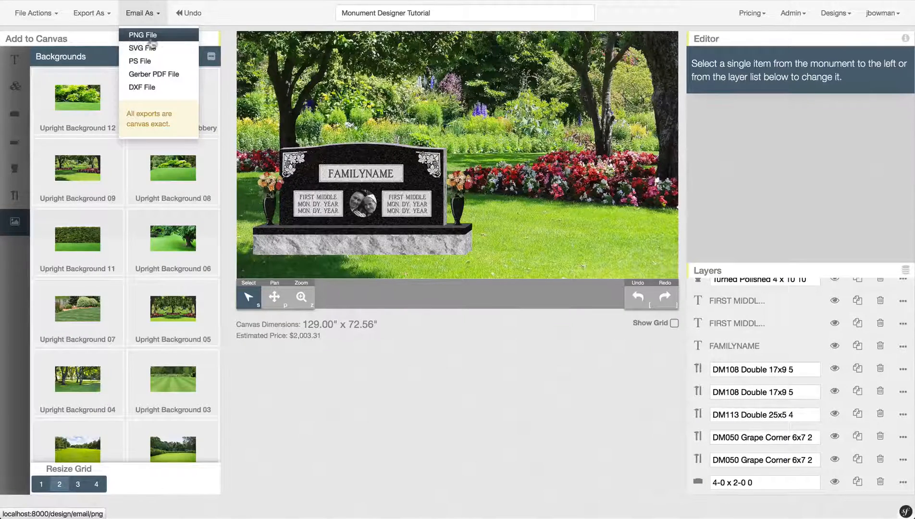
left_click(164, 34)
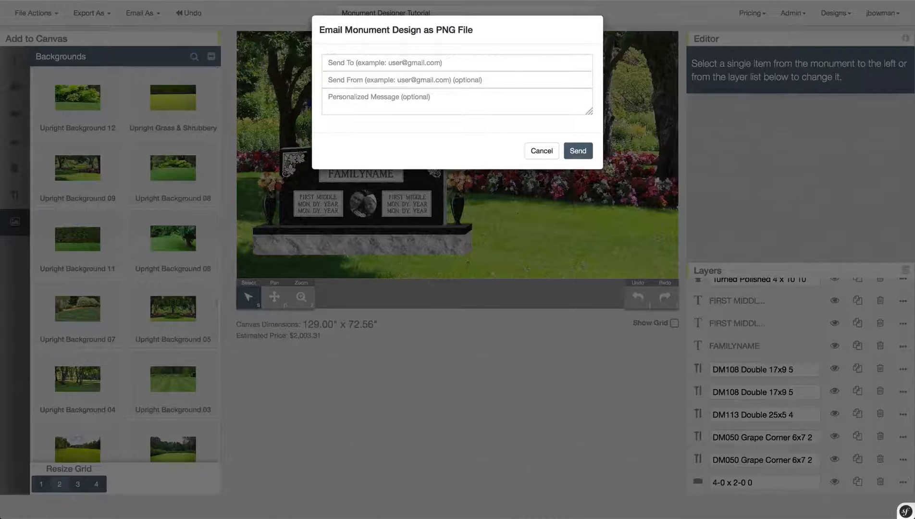
left_click(361, 62)
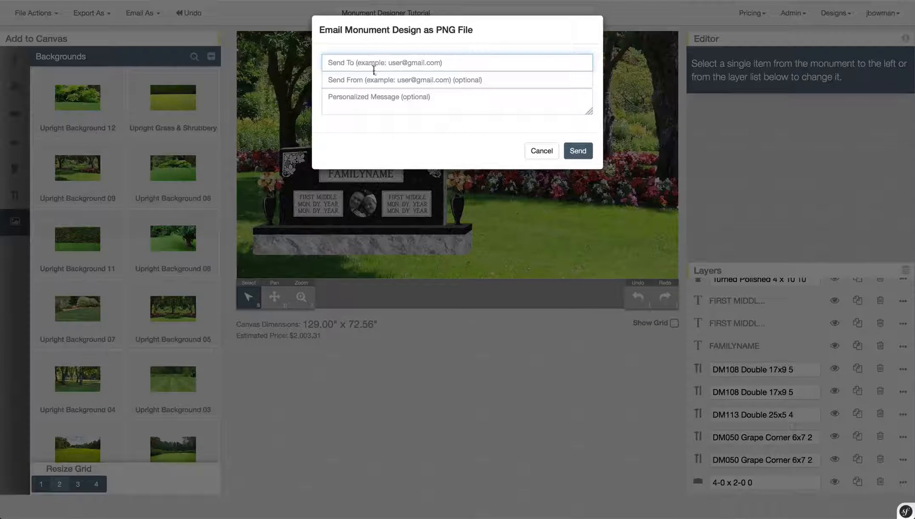
left_click(384, 79)
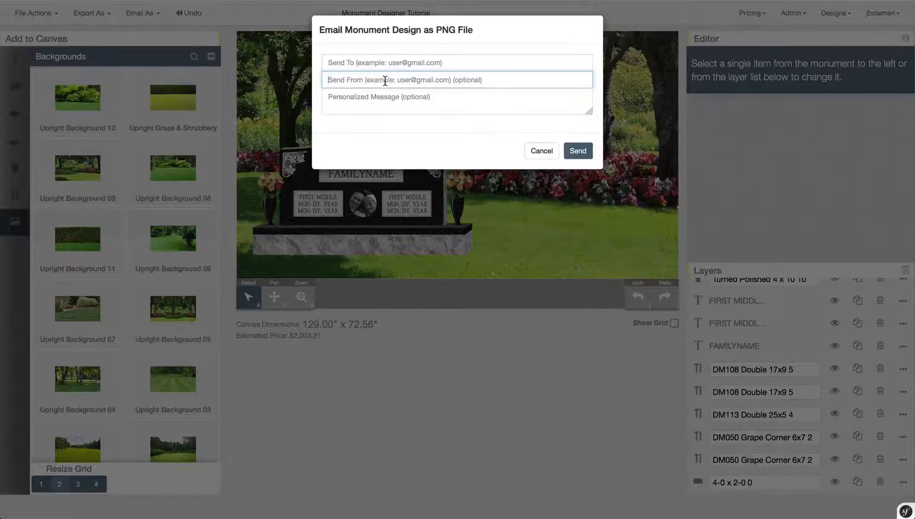
left_click(452, 103)
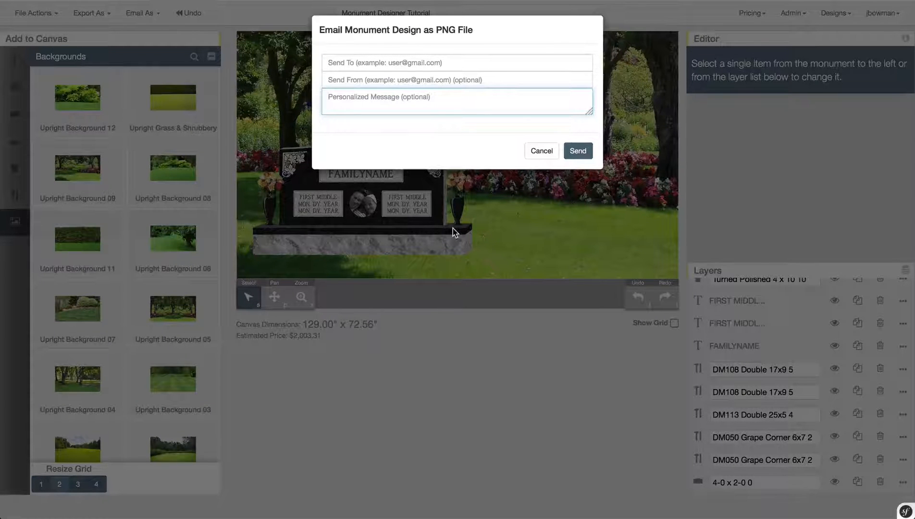
left_click(535, 151)
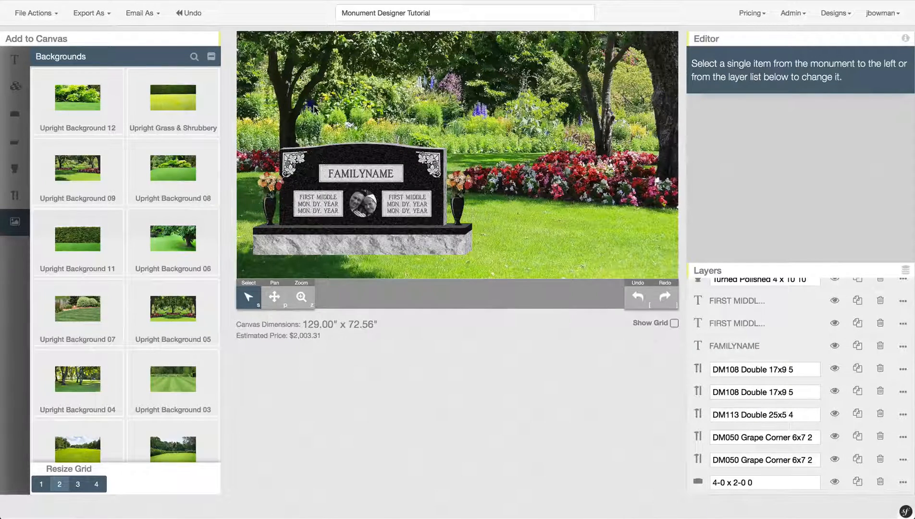
- Save the Monument Designer Tutorial design with its garden backdrop and couple photo, then dismiss the Design Saved notice
left_click(50, 14)
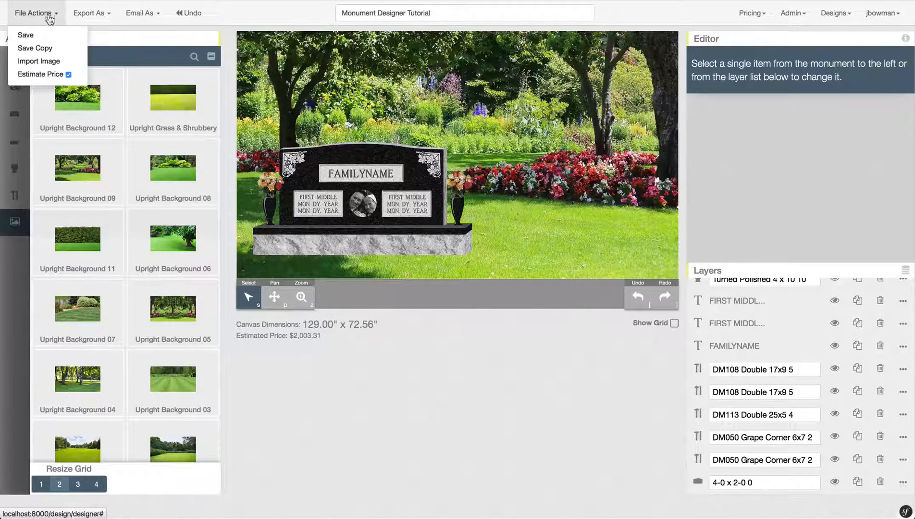
left_click(50, 31)
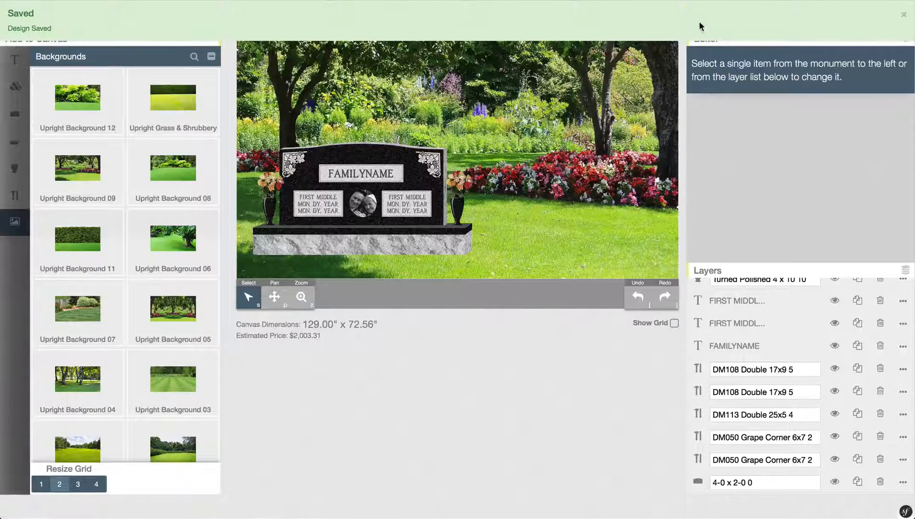
left_click(904, 14)
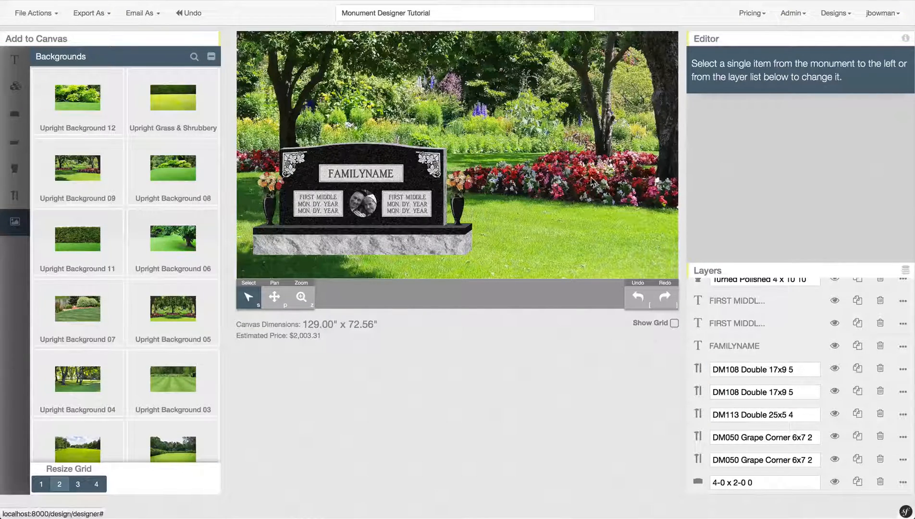